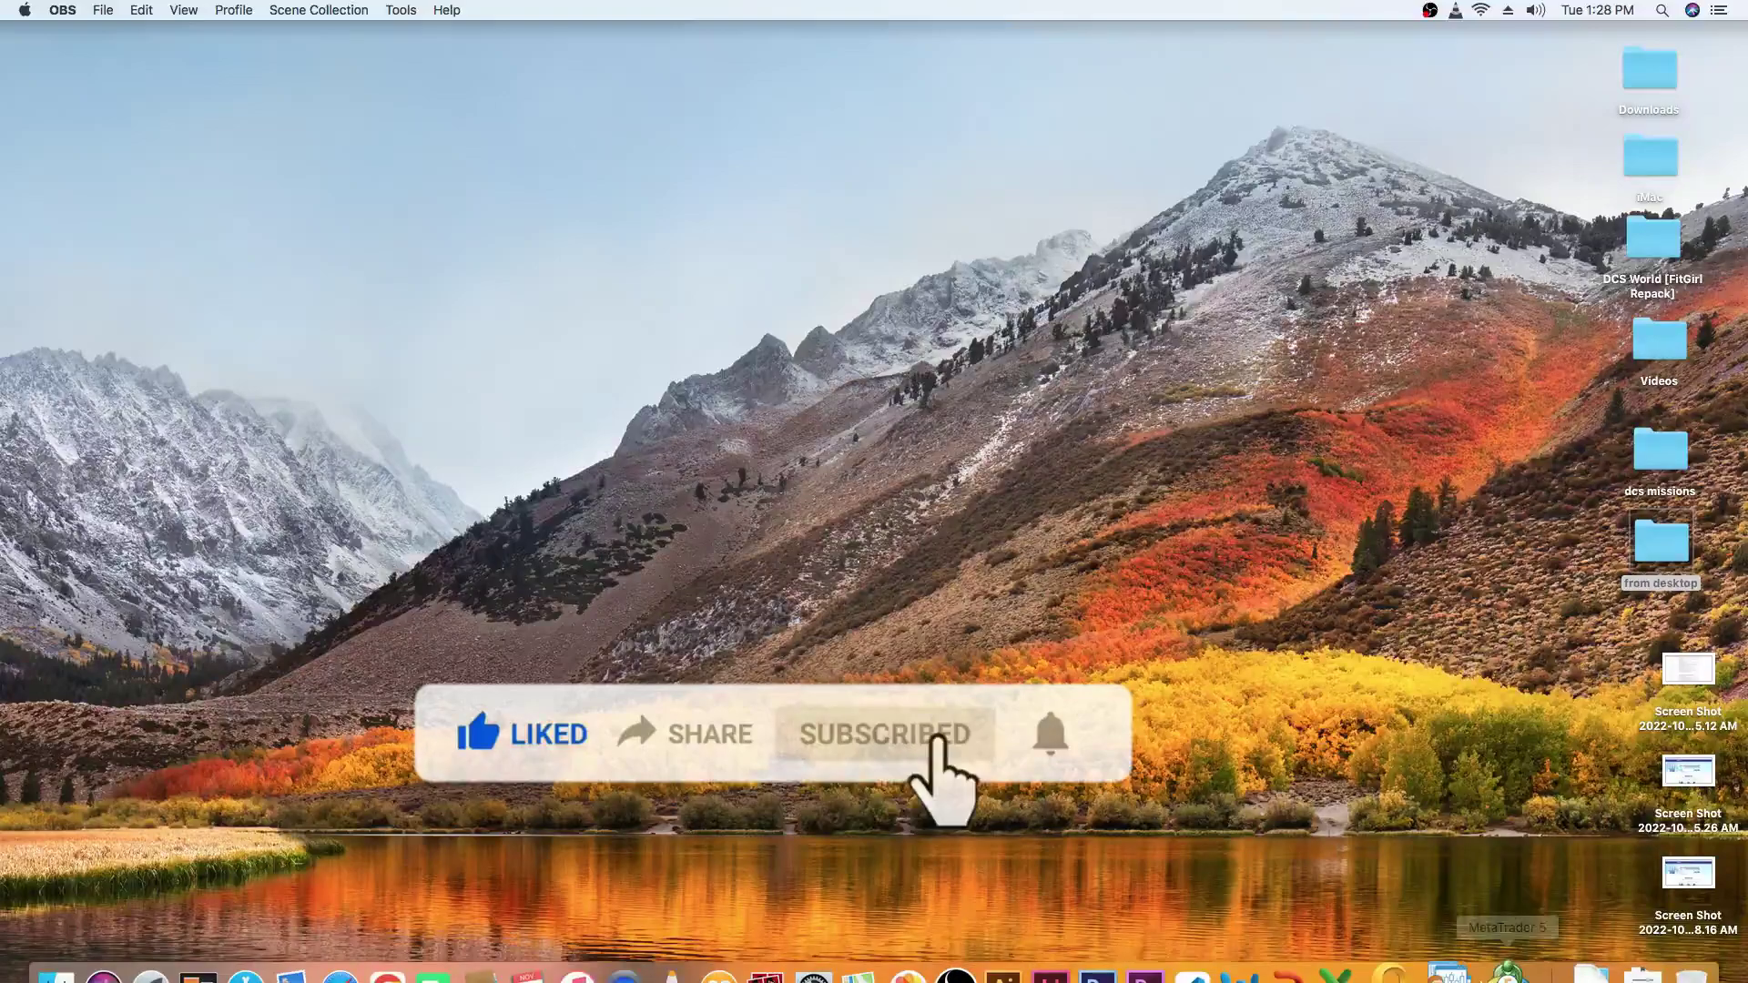
- Bring the MetaTrader 5 terminal to the front, showing its EURUSD M1 chart
{"action": "left_click", "coordinate": [1452, 927]}
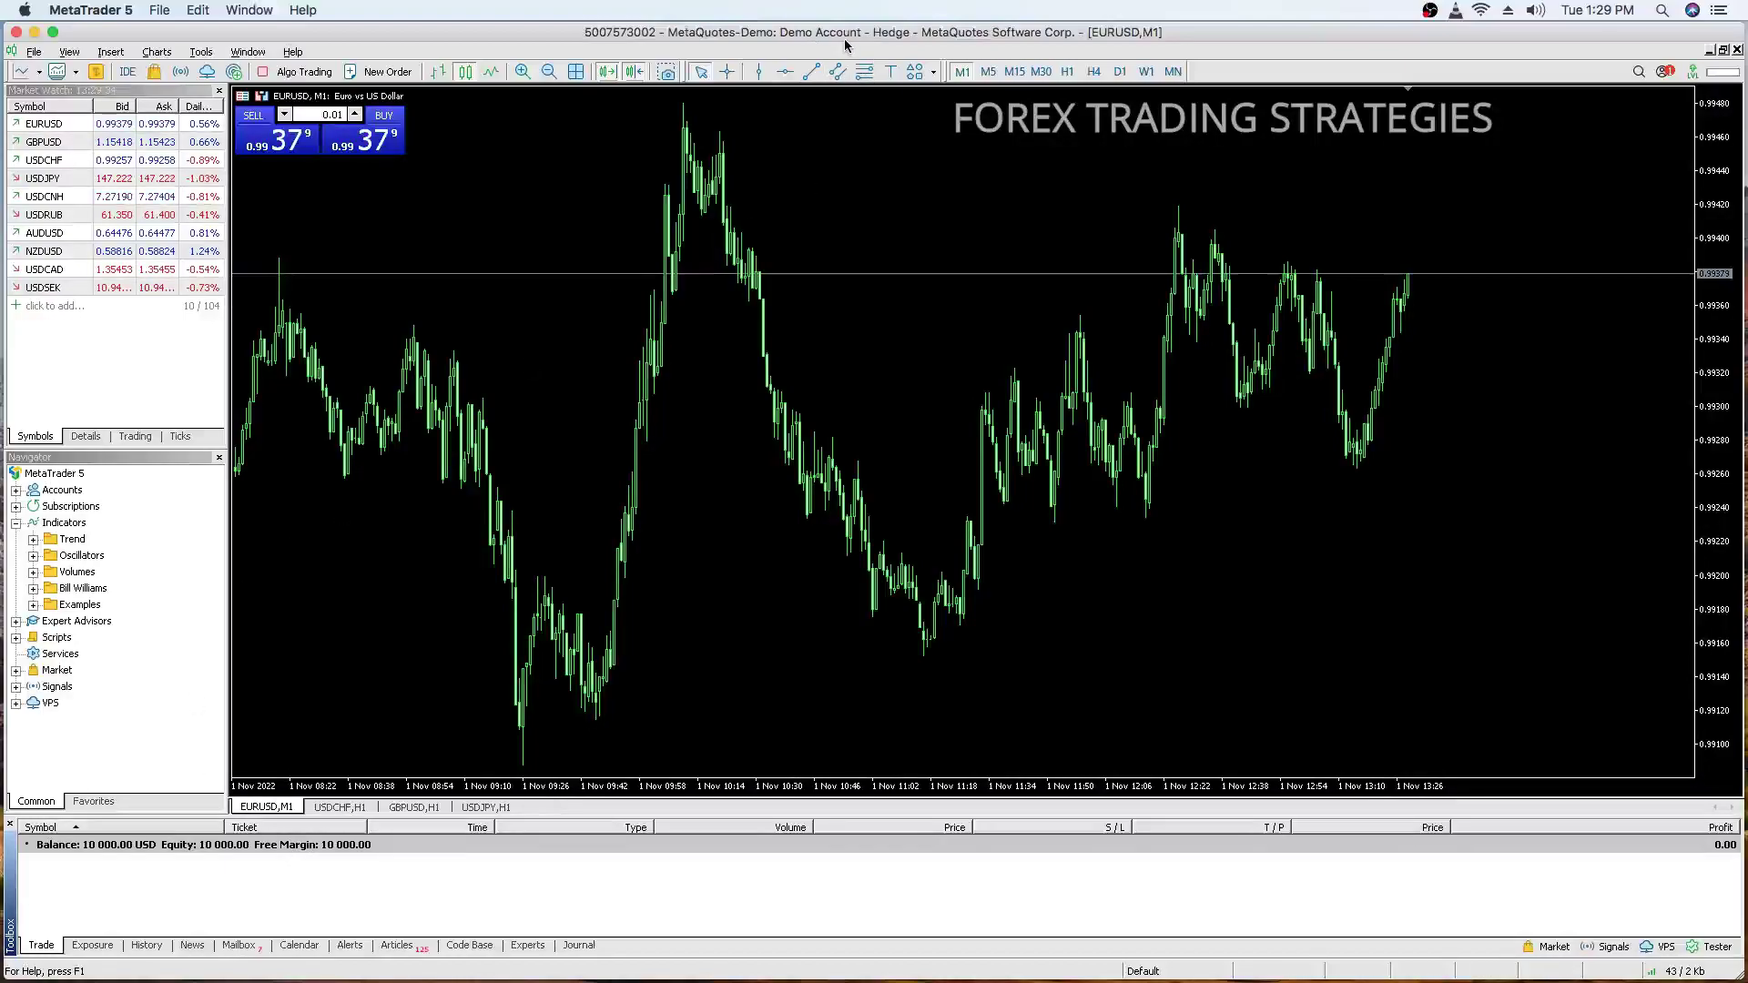
- Open MetaTrader 5's File menu
{"action": "mouse_move", "coordinate": [1611, 951]}
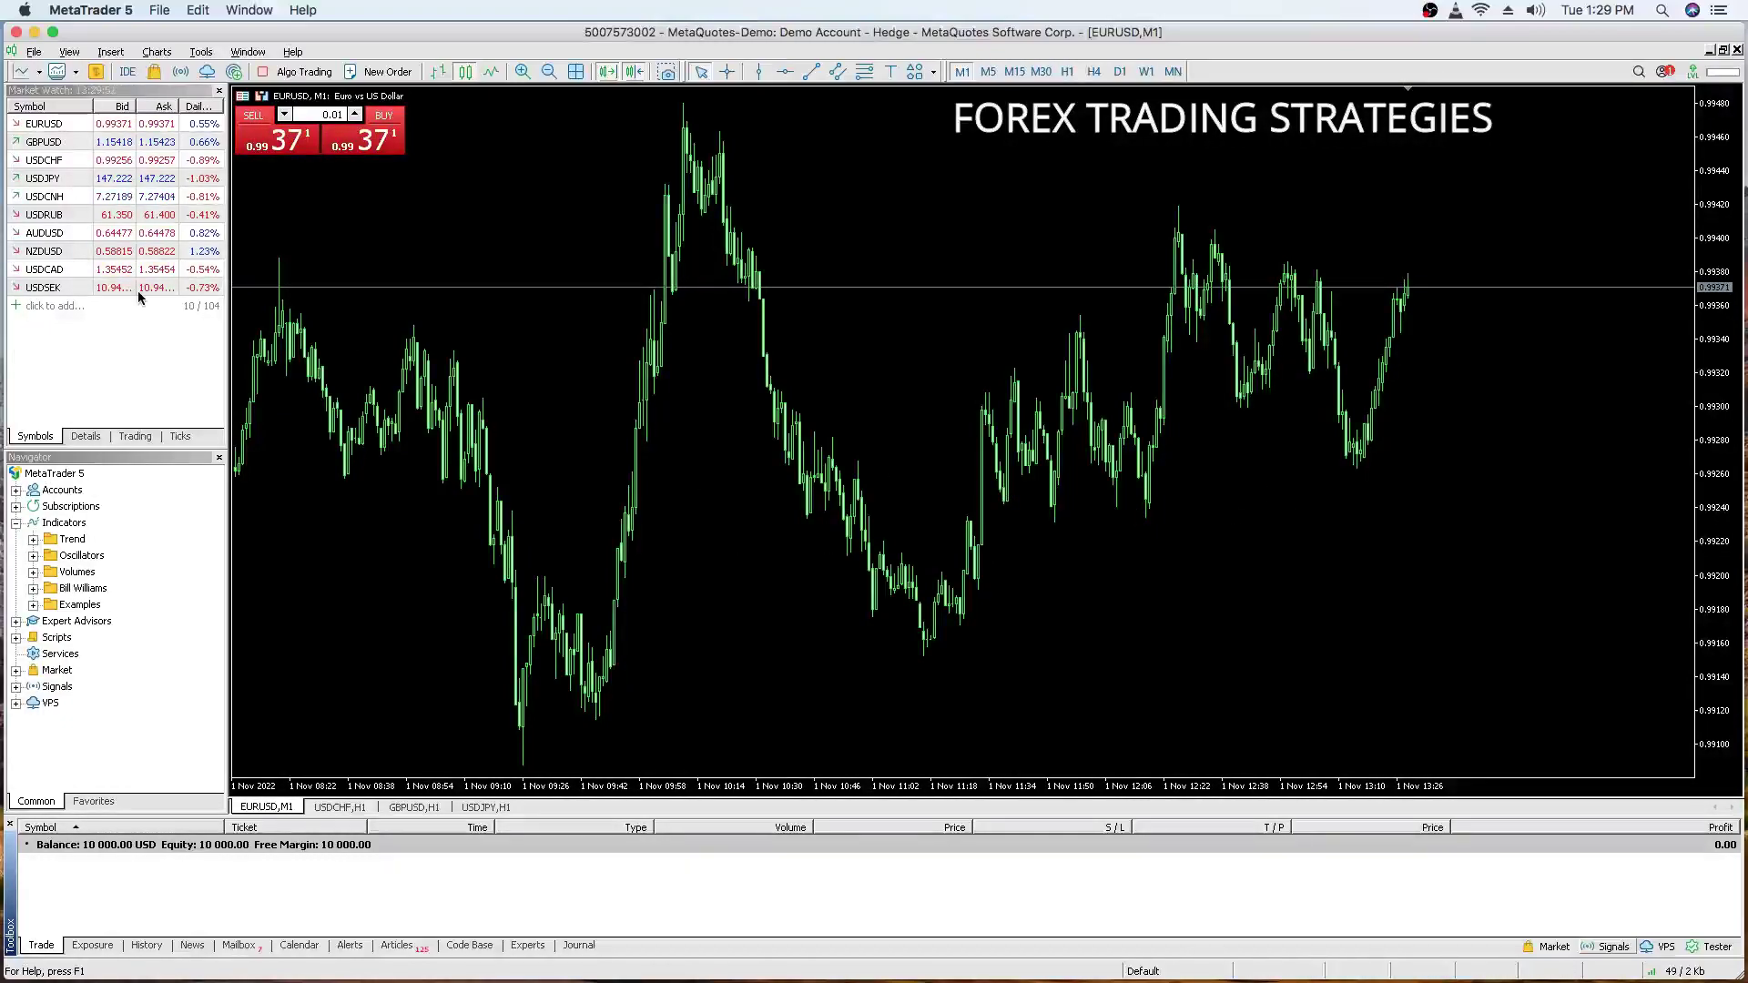
{"action": "left_click", "coordinate": [35, 52]}
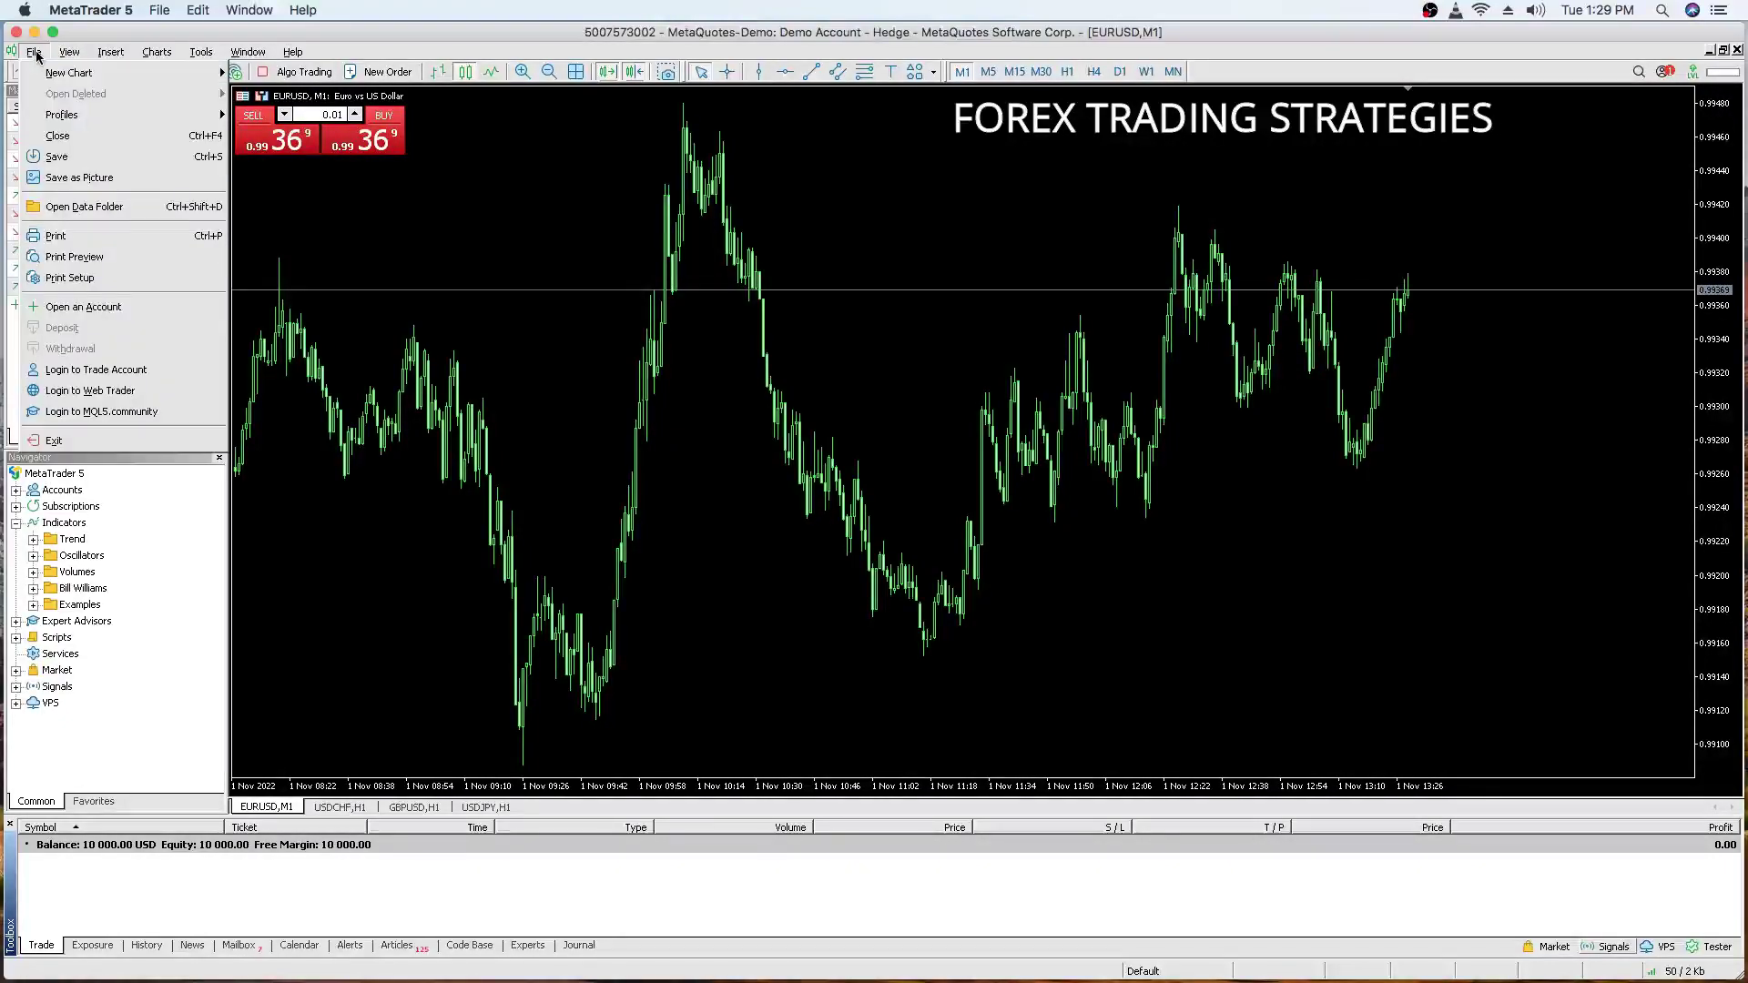
- Open the terminal's data folder, browse into MQL5 > Indicators, and close the browser window
{"action": "left_click", "coordinate": [71, 208]}
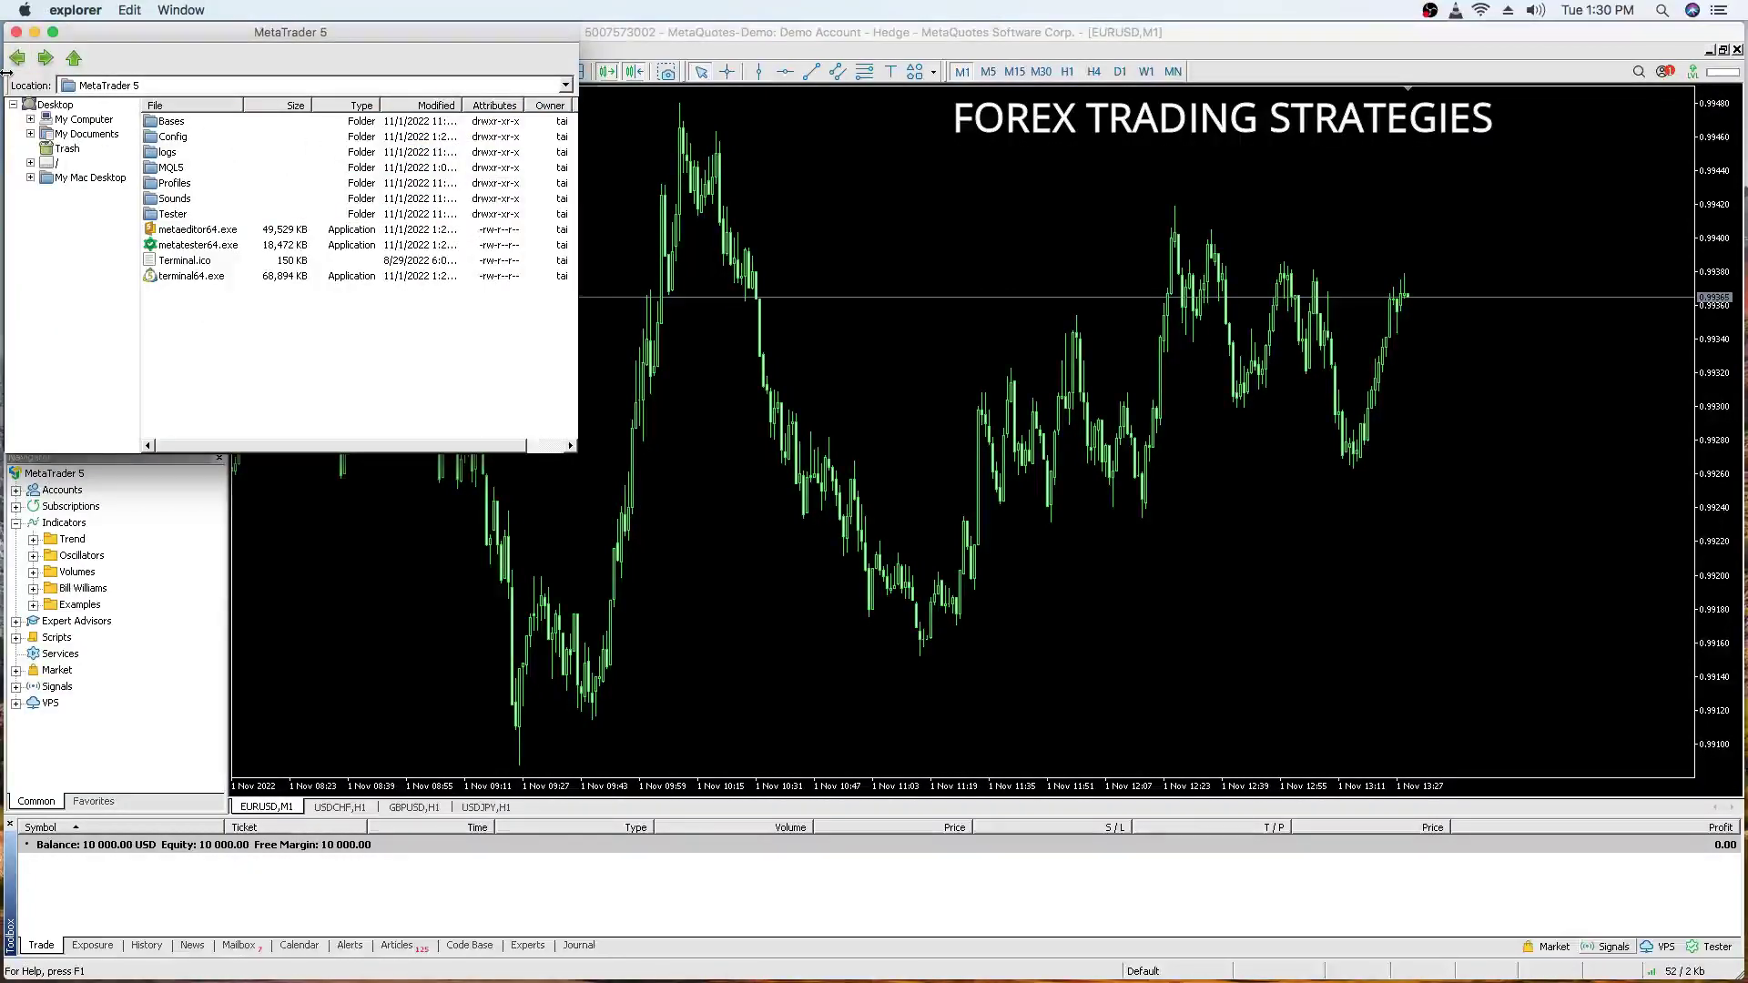
{"action": "left_click", "coordinate": [165, 169]}
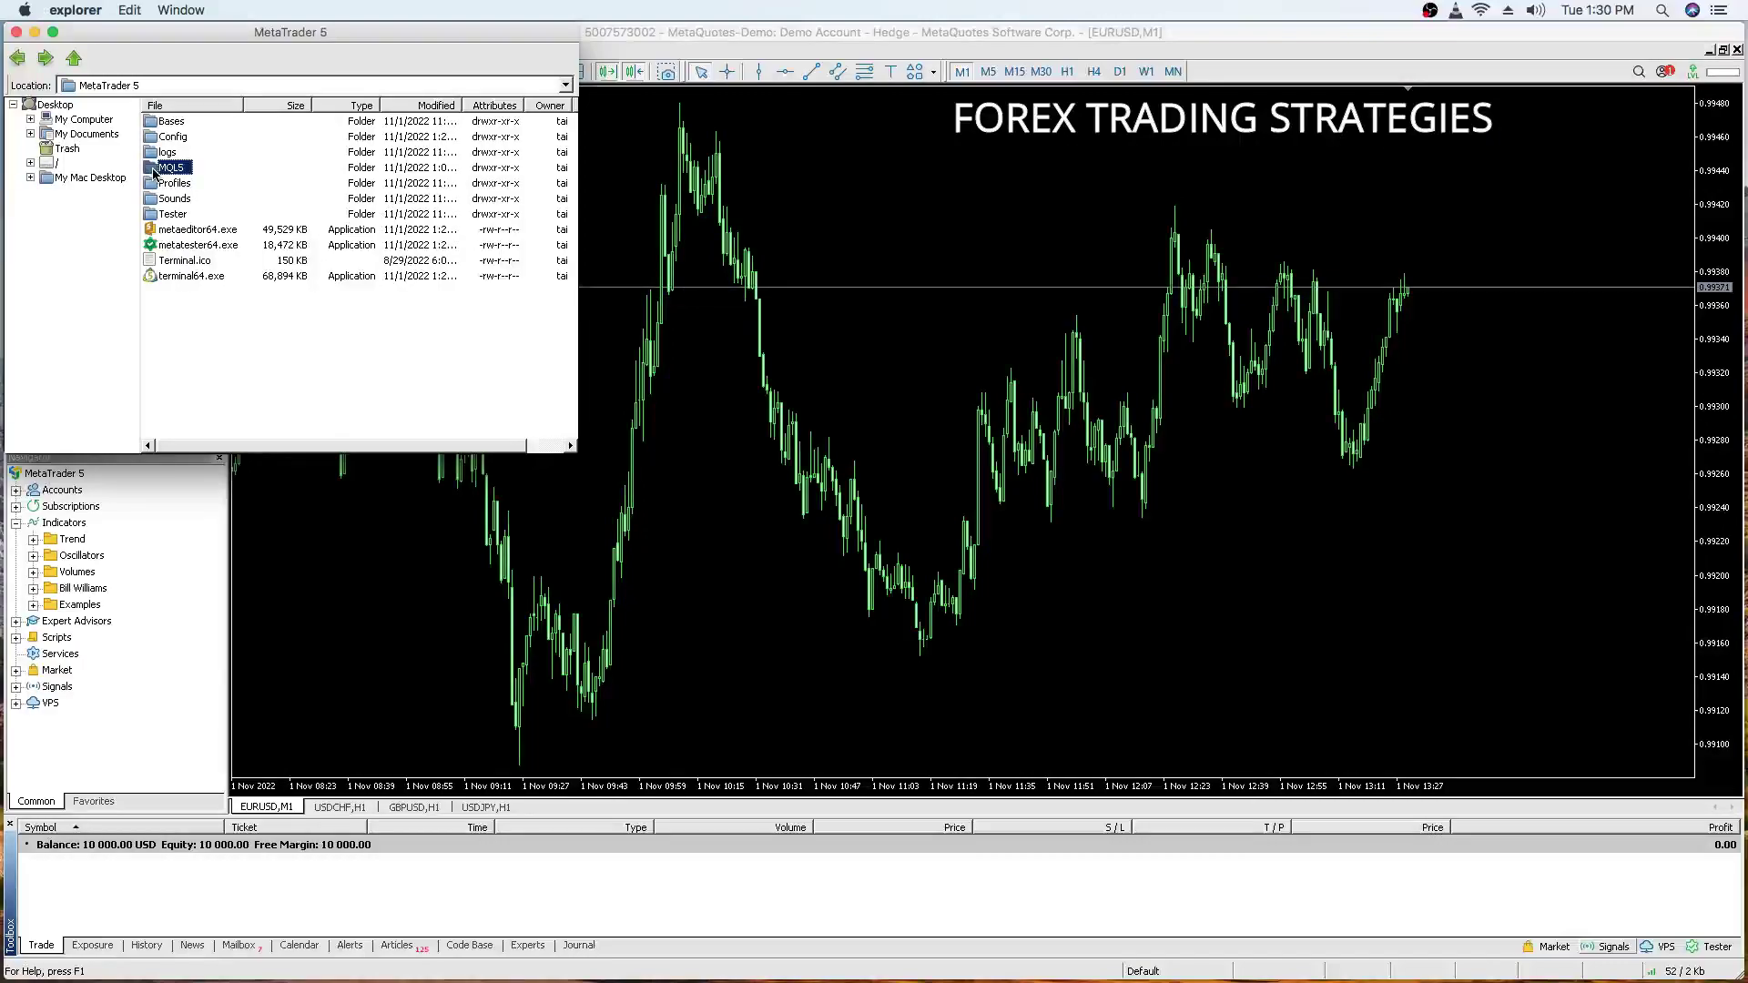
{"action": "double_click", "coordinate": [169, 168]}
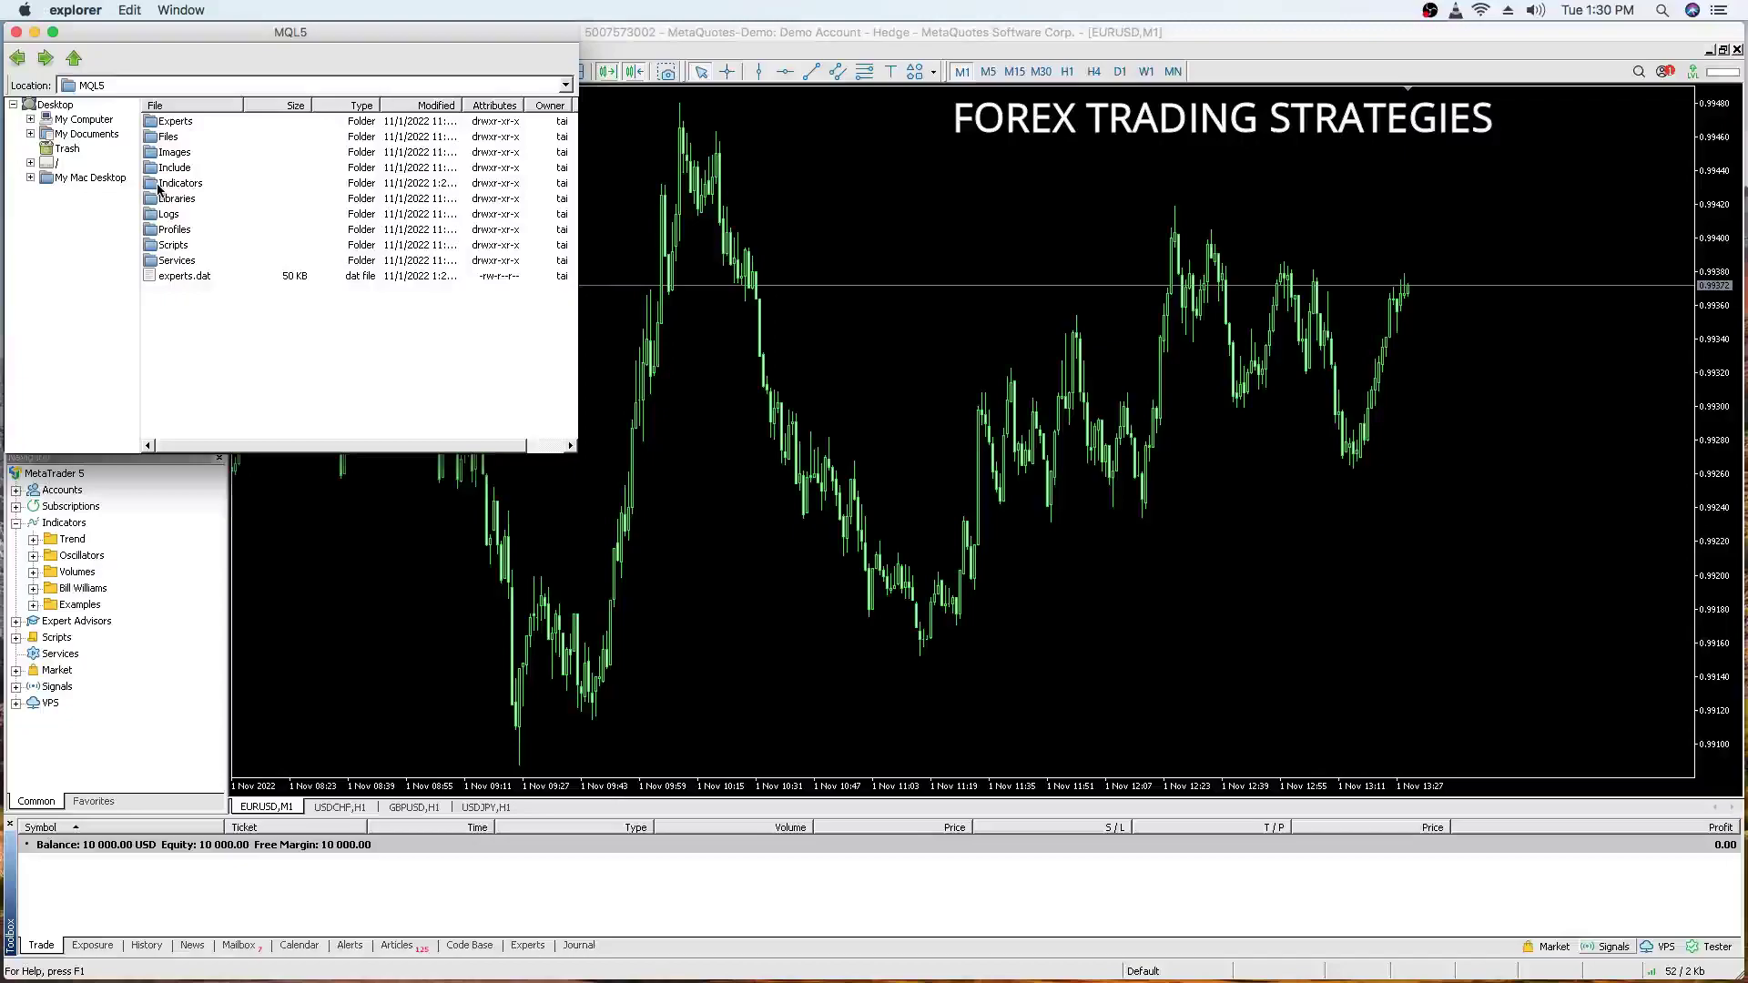
{"action": "double_click", "coordinate": [159, 184]}
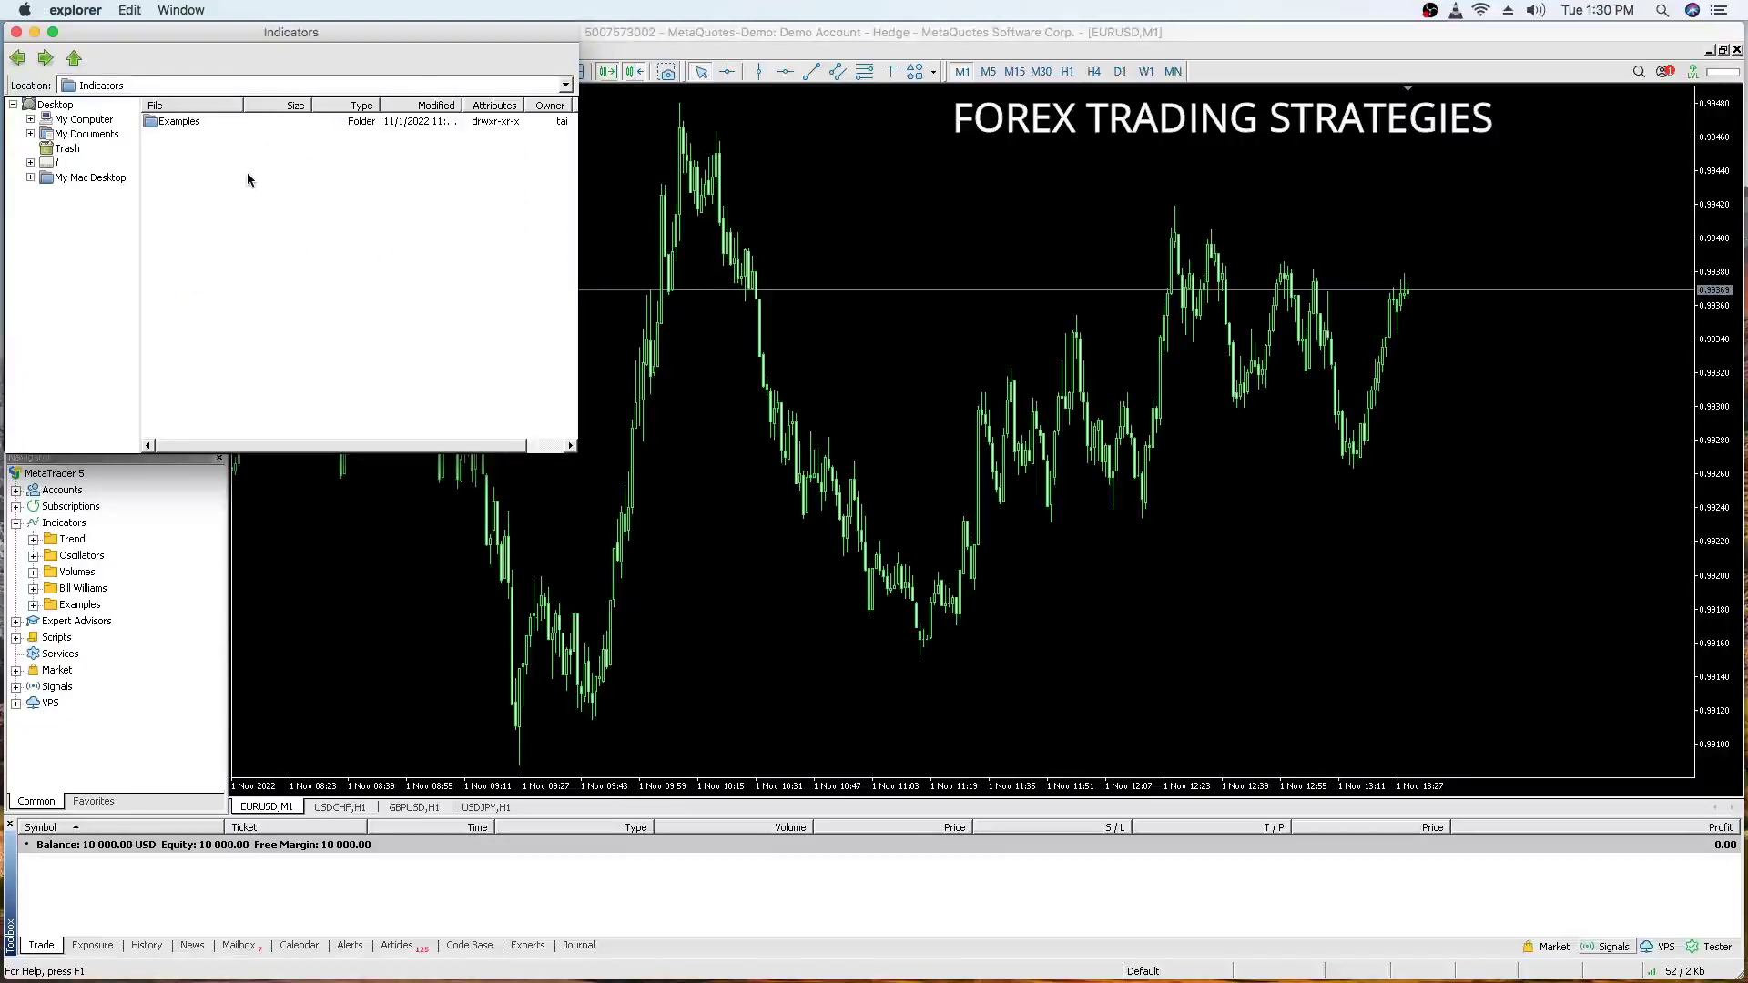
{"action": "left_click", "coordinate": [17, 32]}
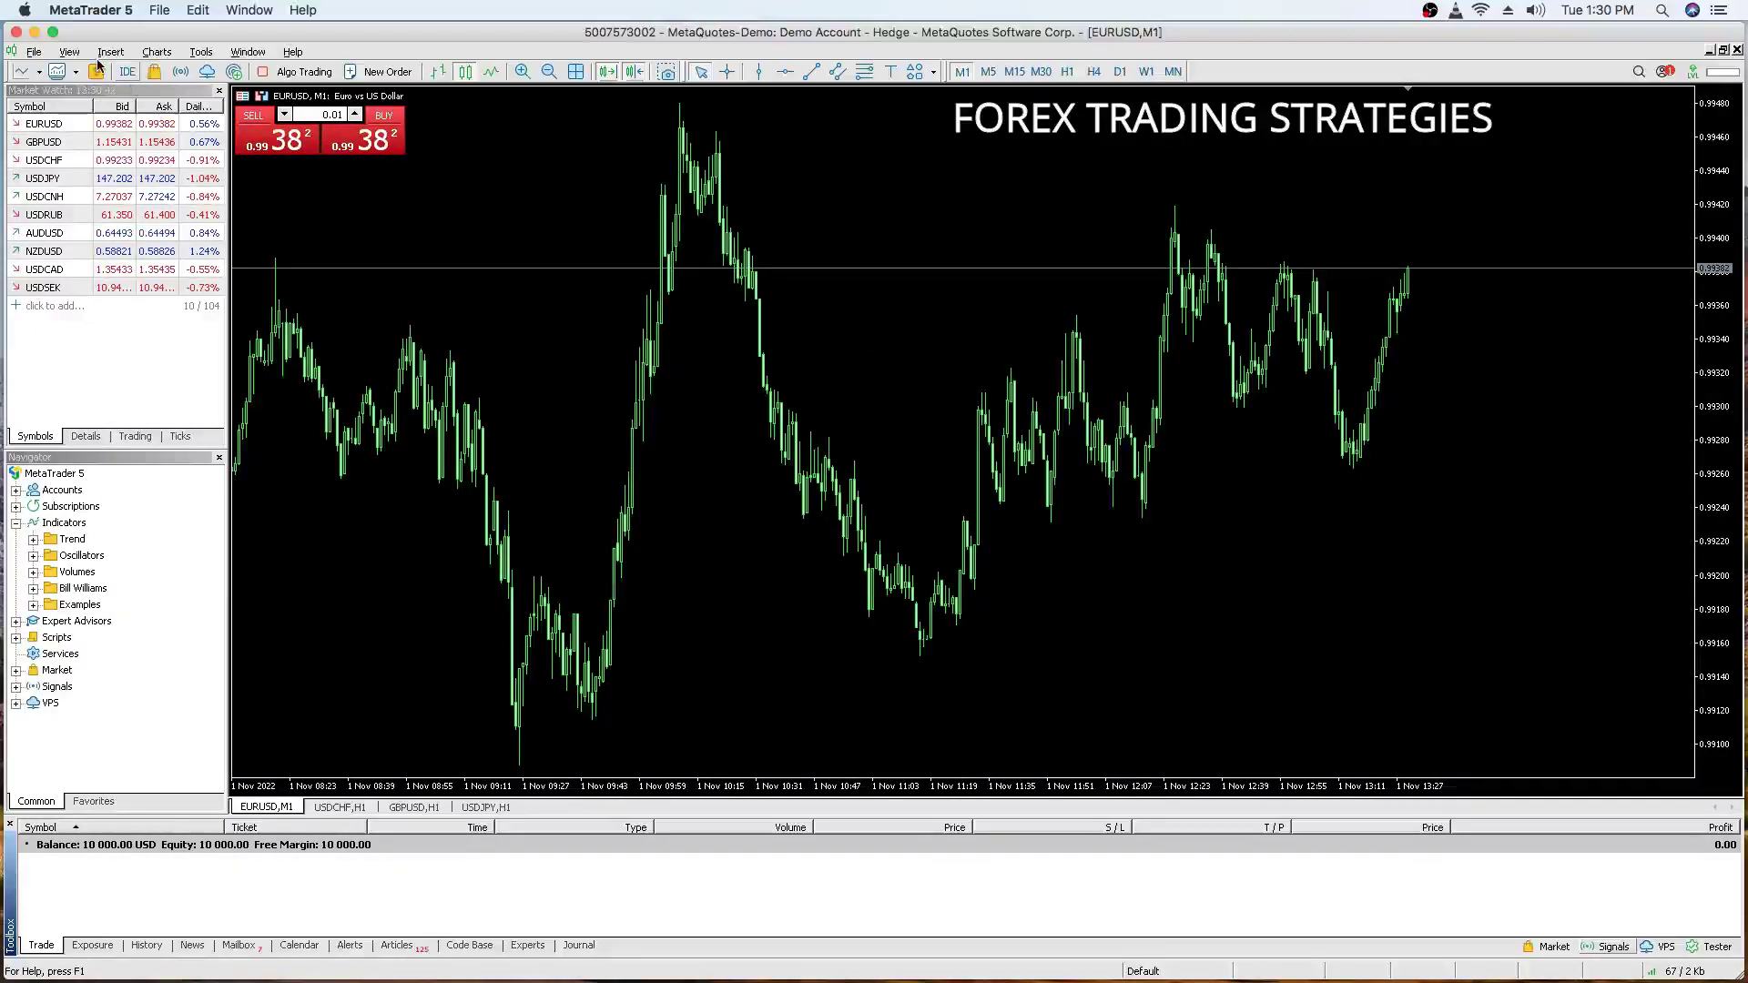
- Minimize MetaTrader 5 and open the hidden user Library folder from Finder's Go menu using Option
{"action": "left_click", "coordinate": [34, 32]}
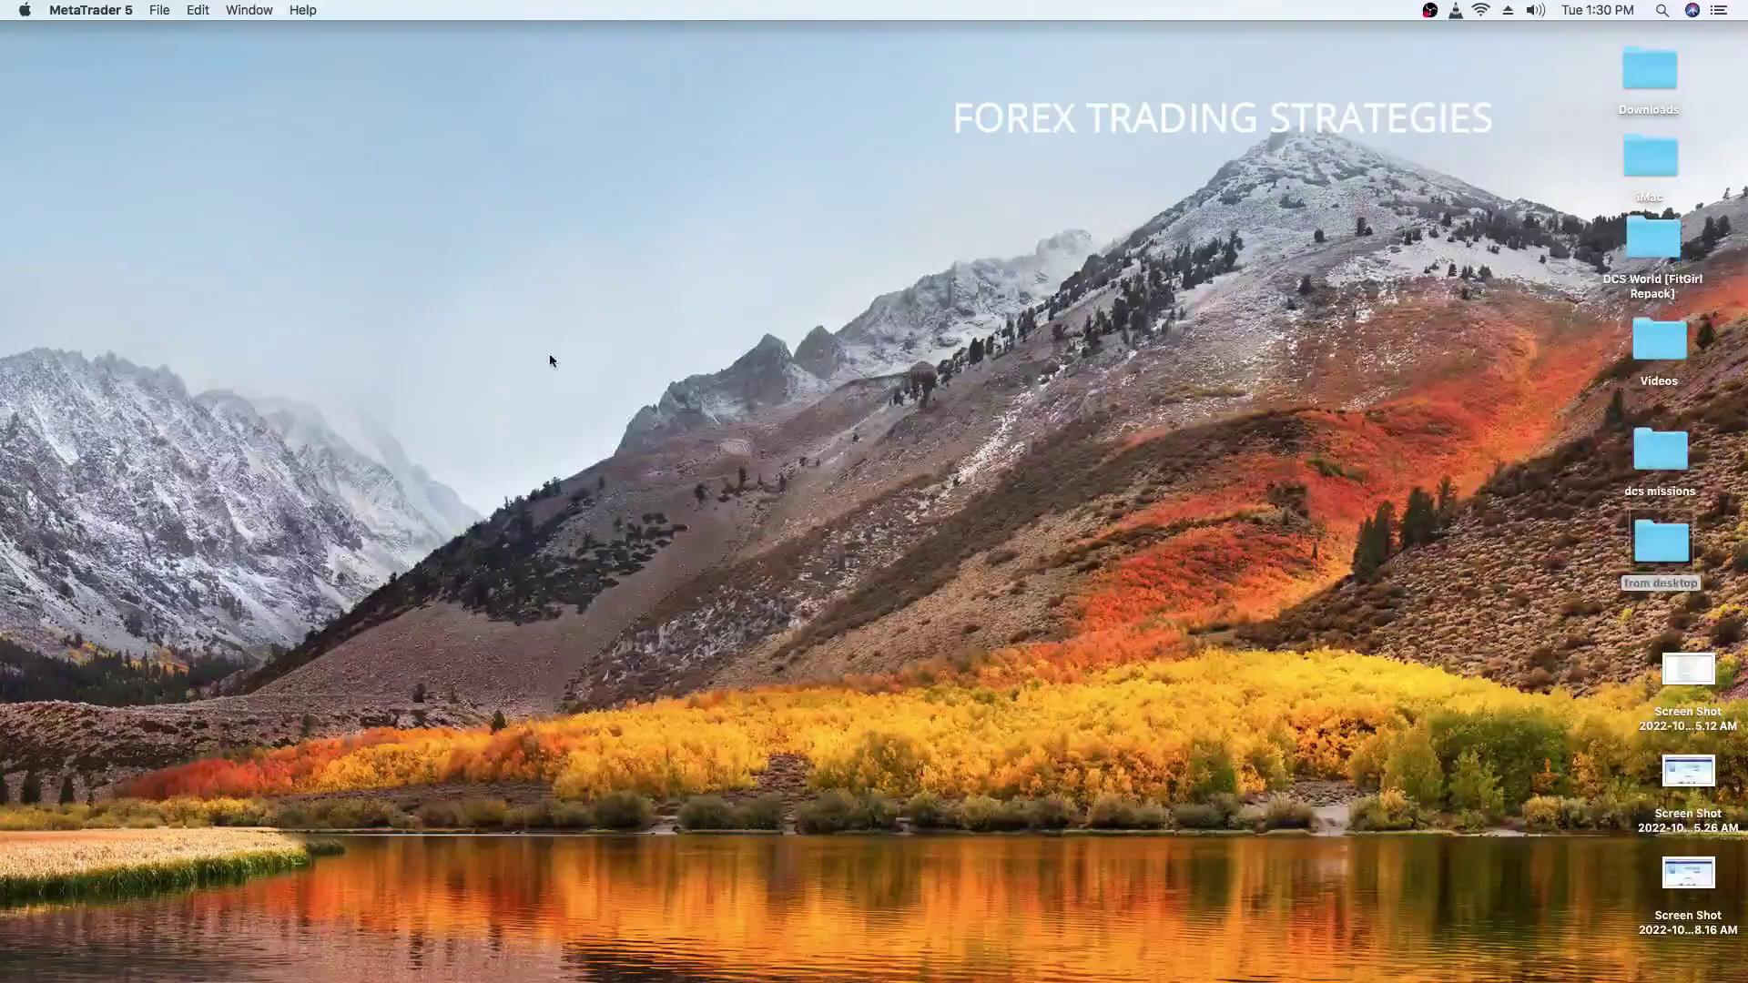
{"action": "left_click", "coordinate": [230, 79]}
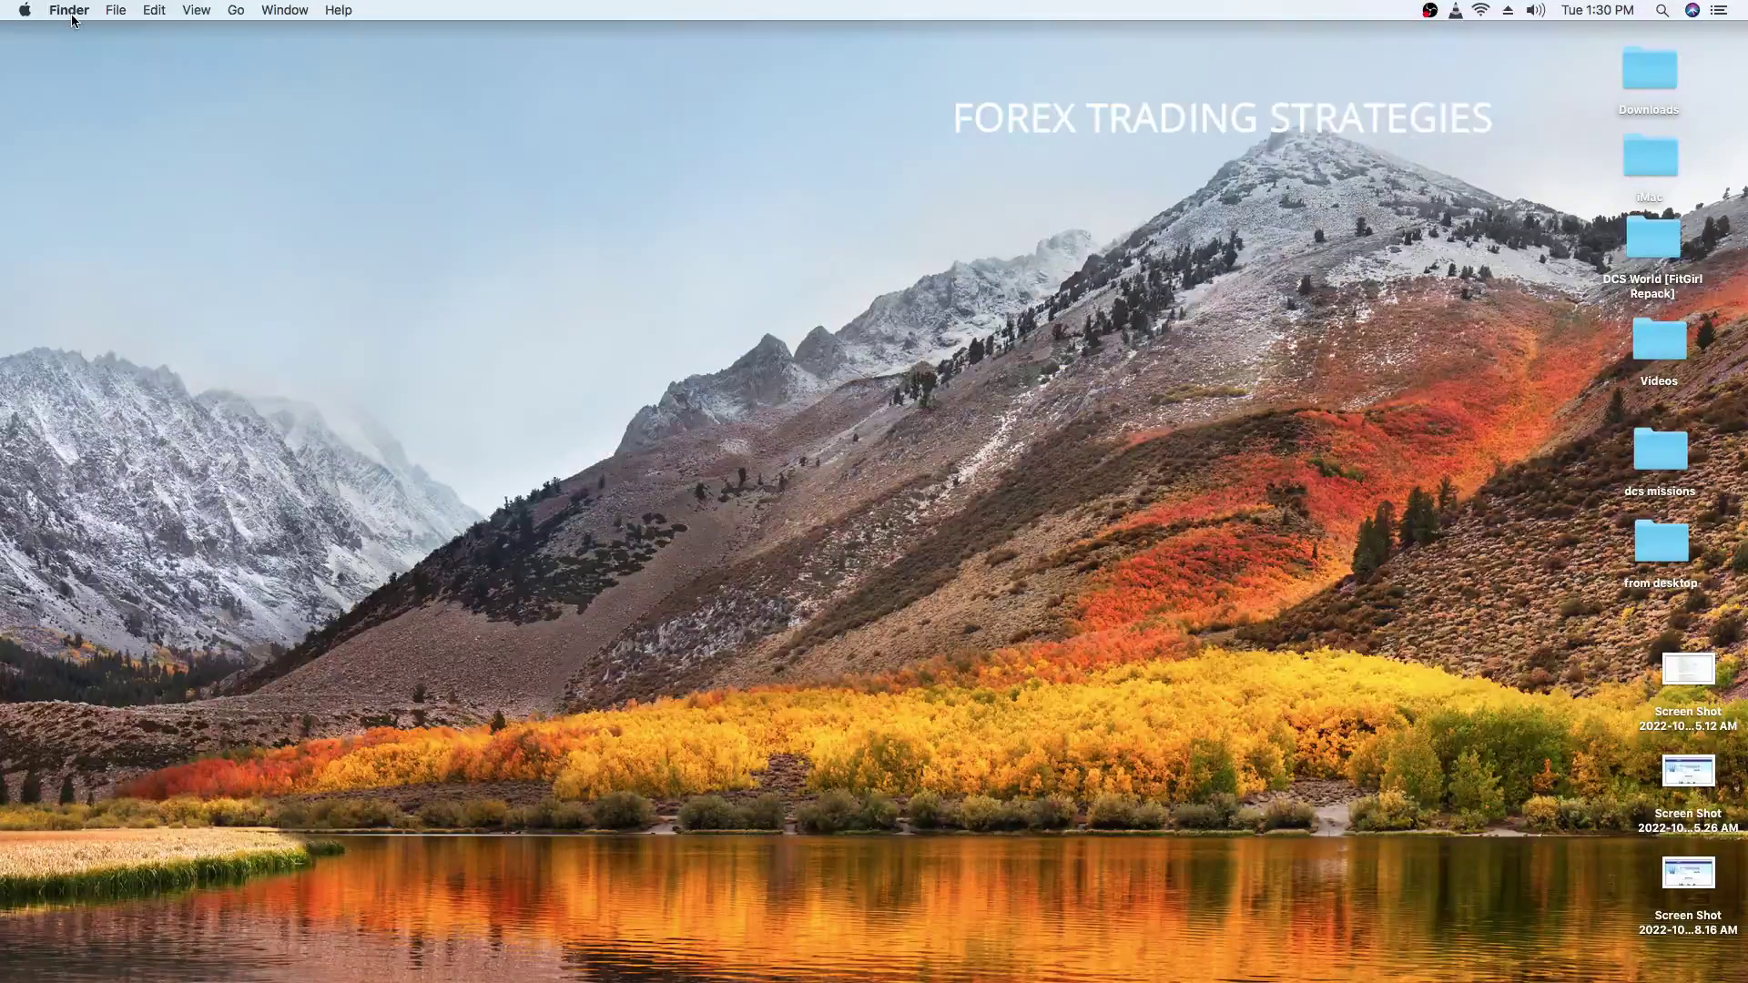
{"action": "left_click", "coordinate": [237, 11]}
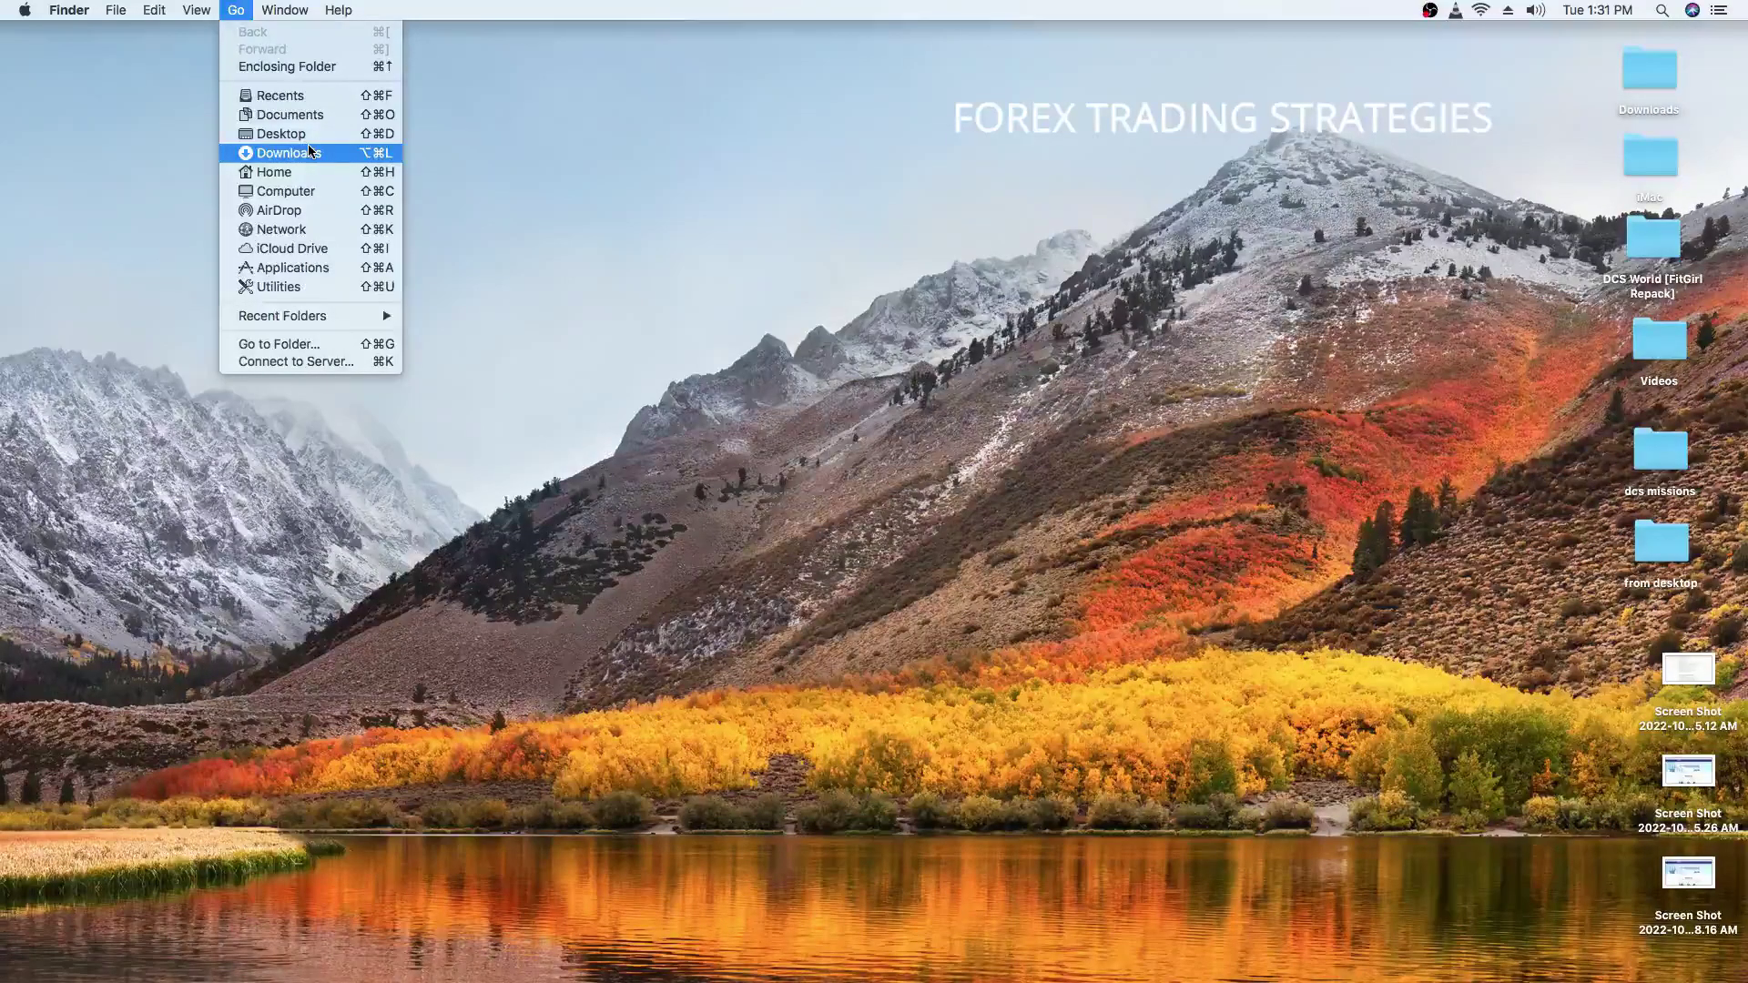
{"action": "key", "text": "alt"}
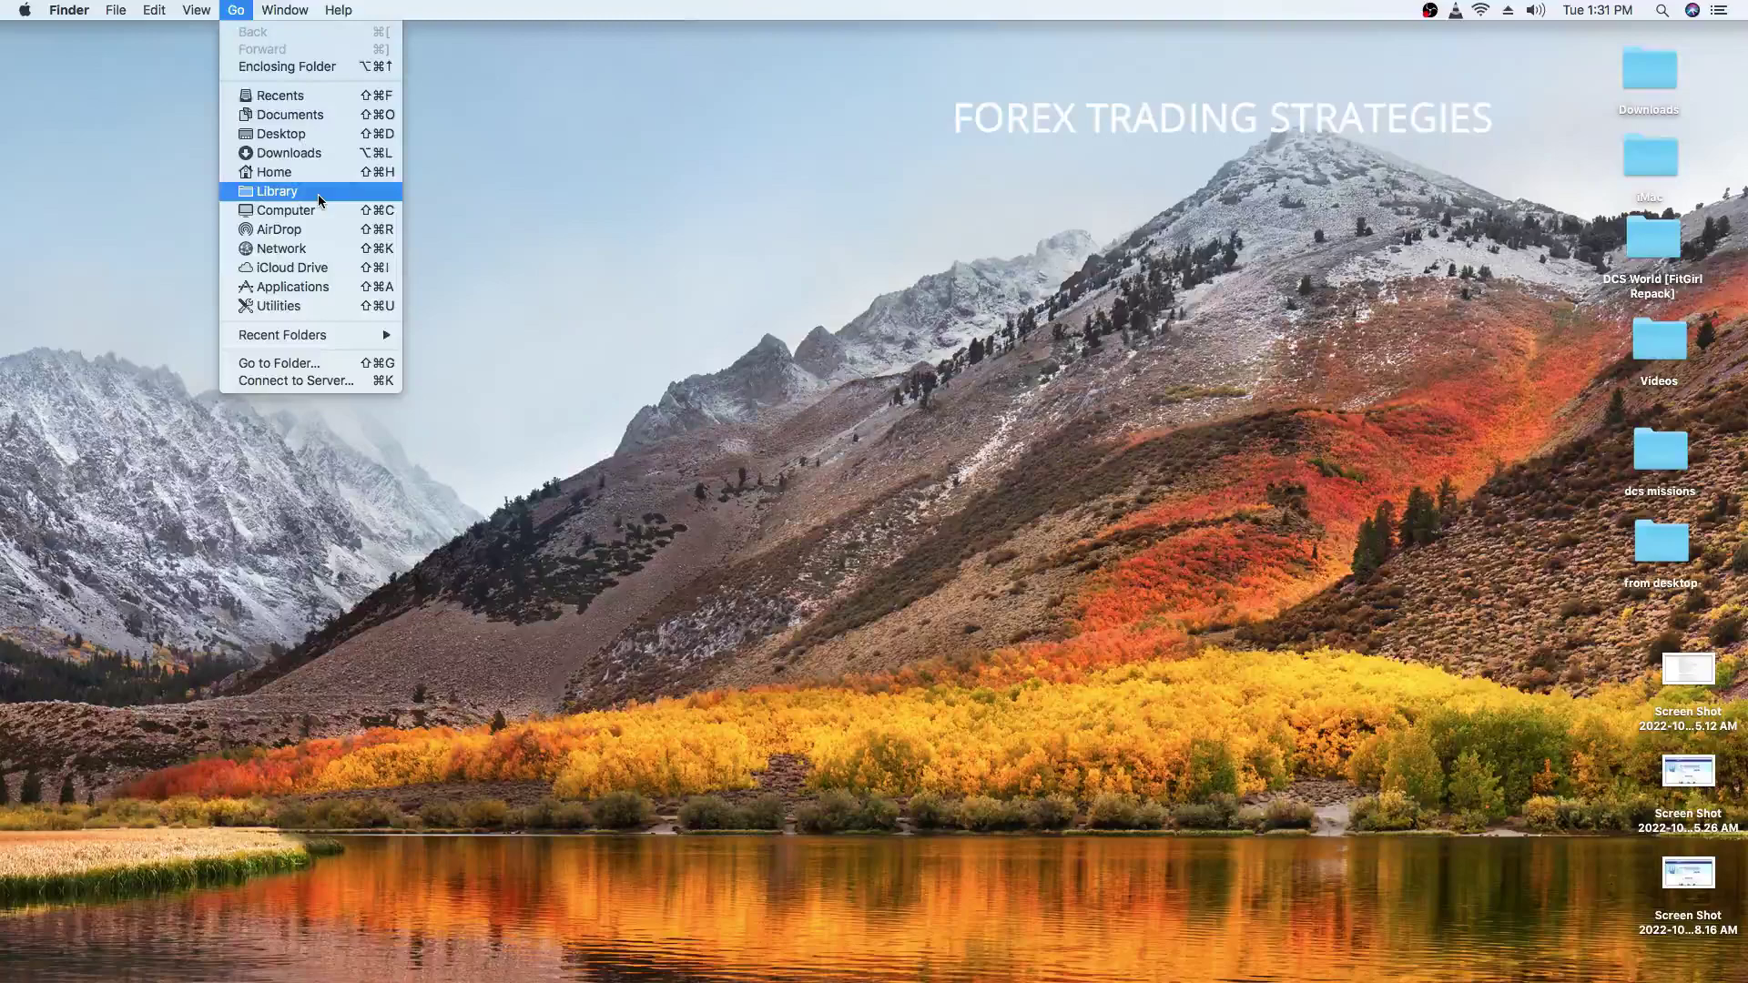
{"action": "key", "text": "alt"}
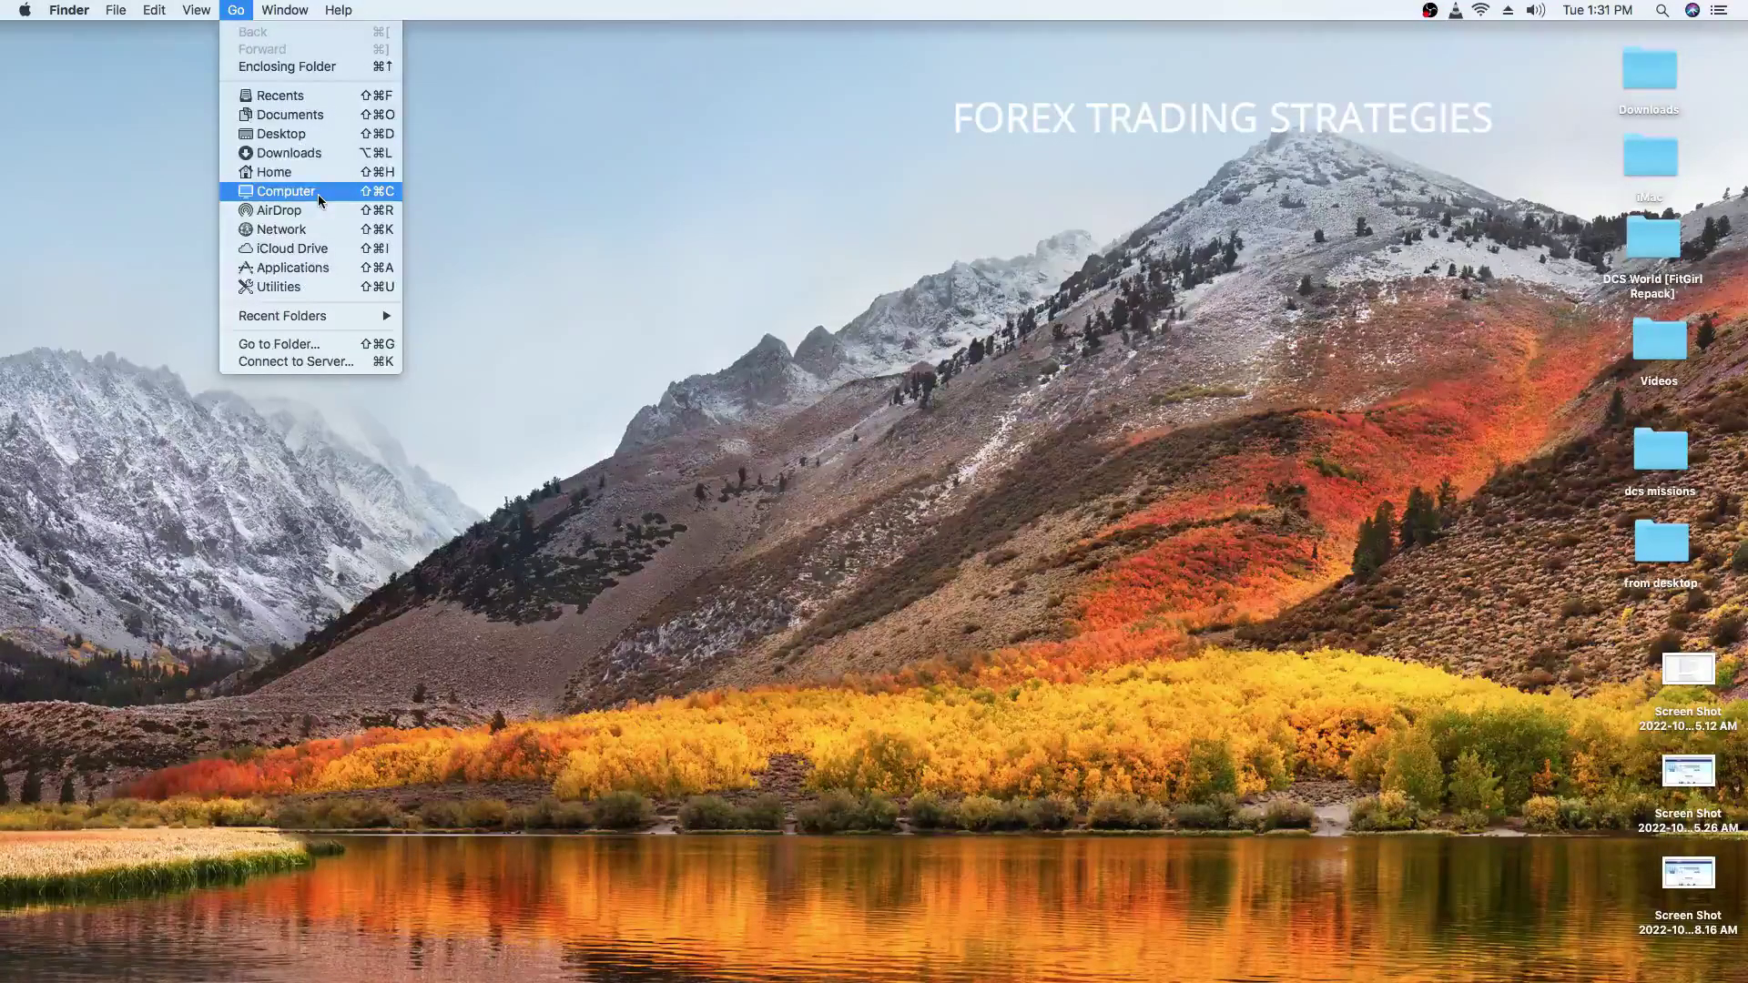
{"action": "key", "text": "alt"}
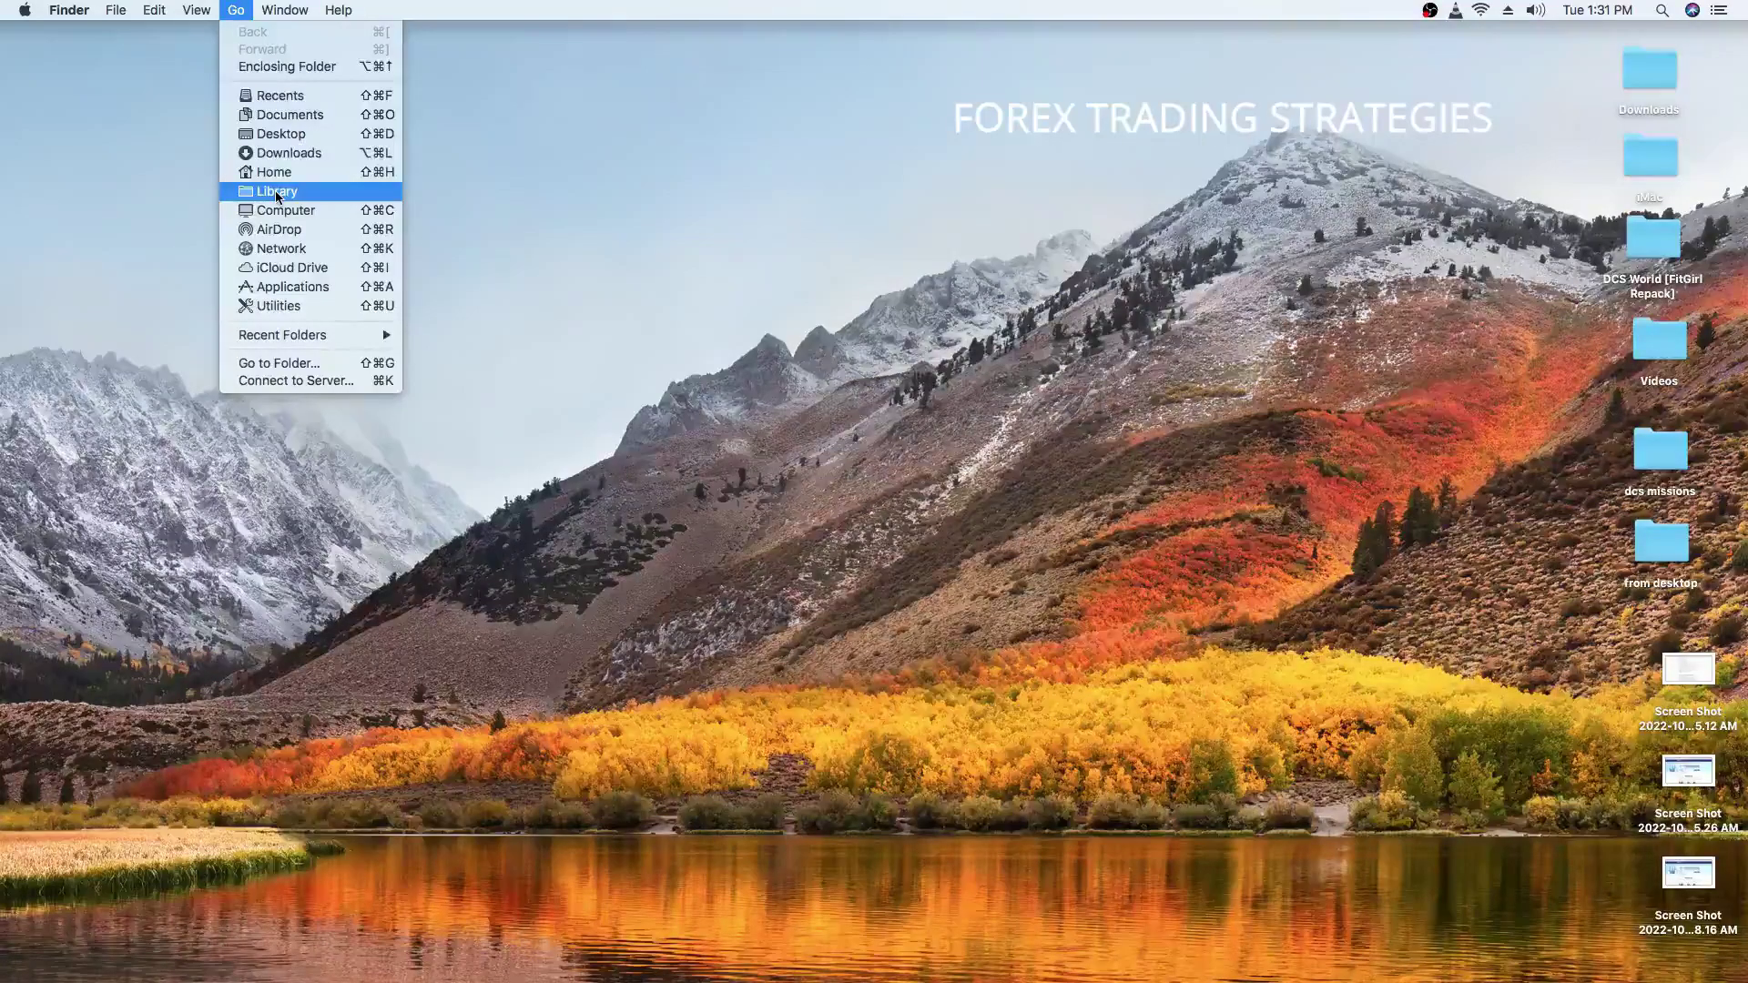
{"action": "left_click", "coordinate": [276, 193]}
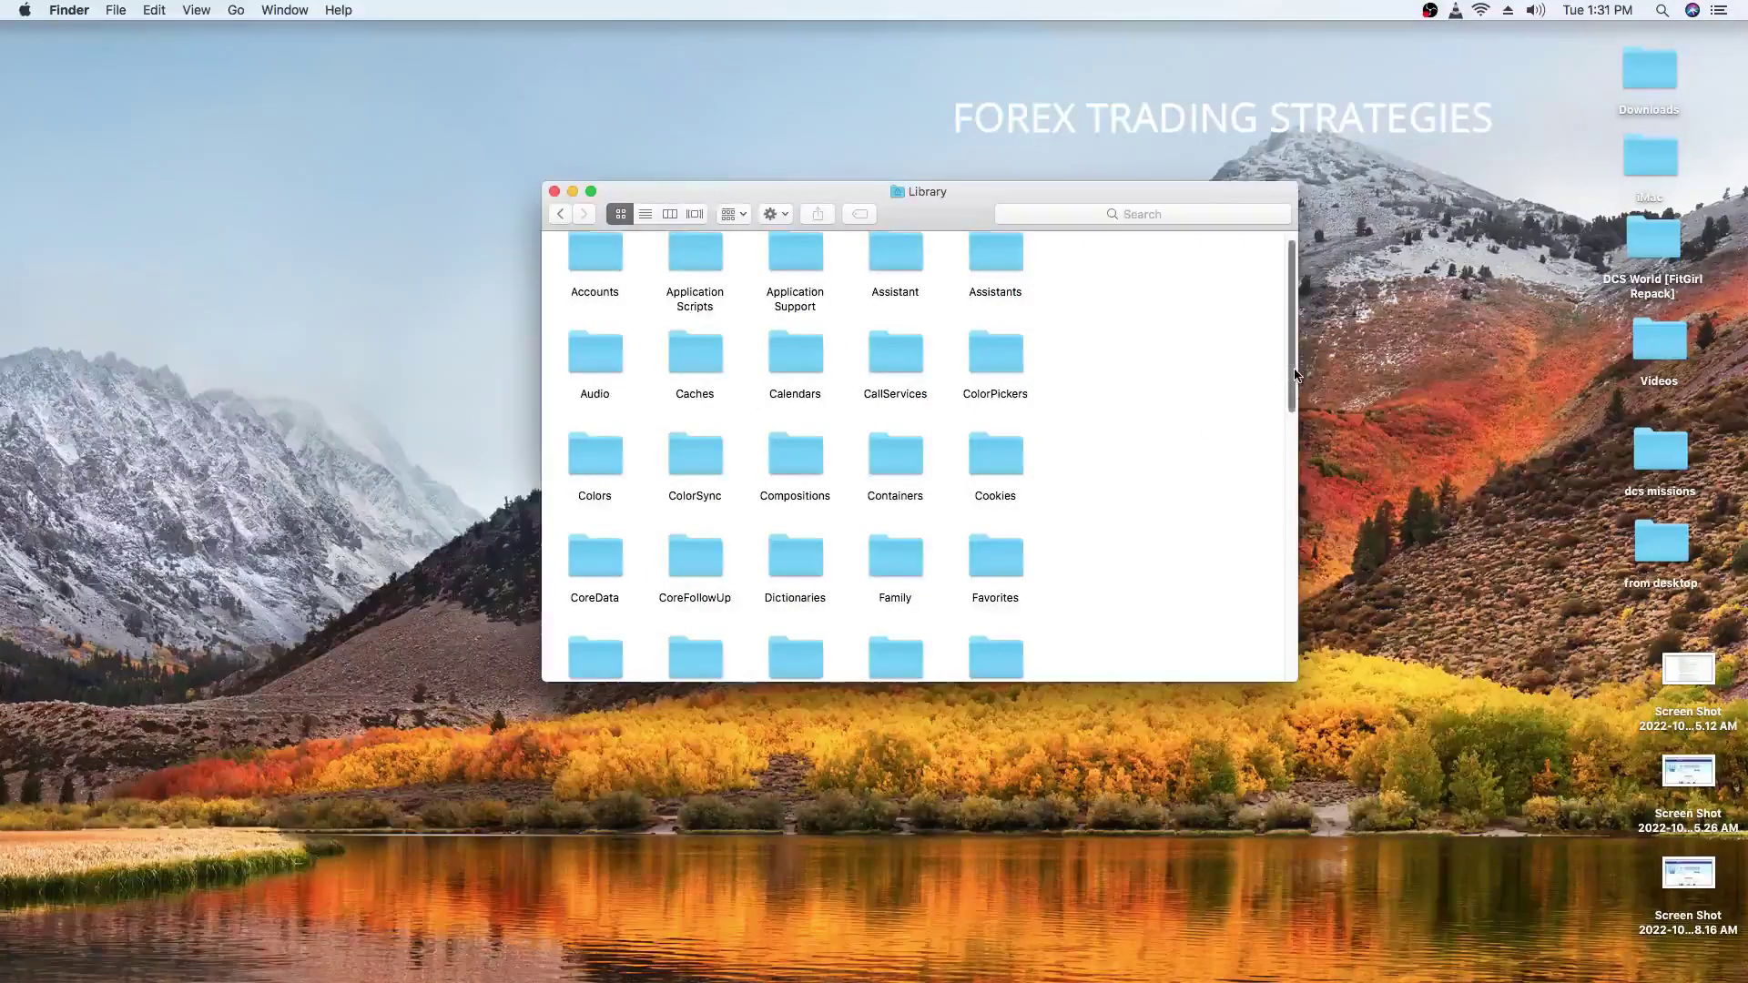
- Open Application Support in Library and scroll to locate the MetaTrader 5 folder
{"action": "mouse_move", "coordinate": [1295, 373]}
{"action": "left_mouse_down"}
{"action": "mouse_move", "coordinate": [1297, 596]}
{"action": "mouse_move", "coordinate": [1306, 359]}
{"action": "left_mouse_up"}
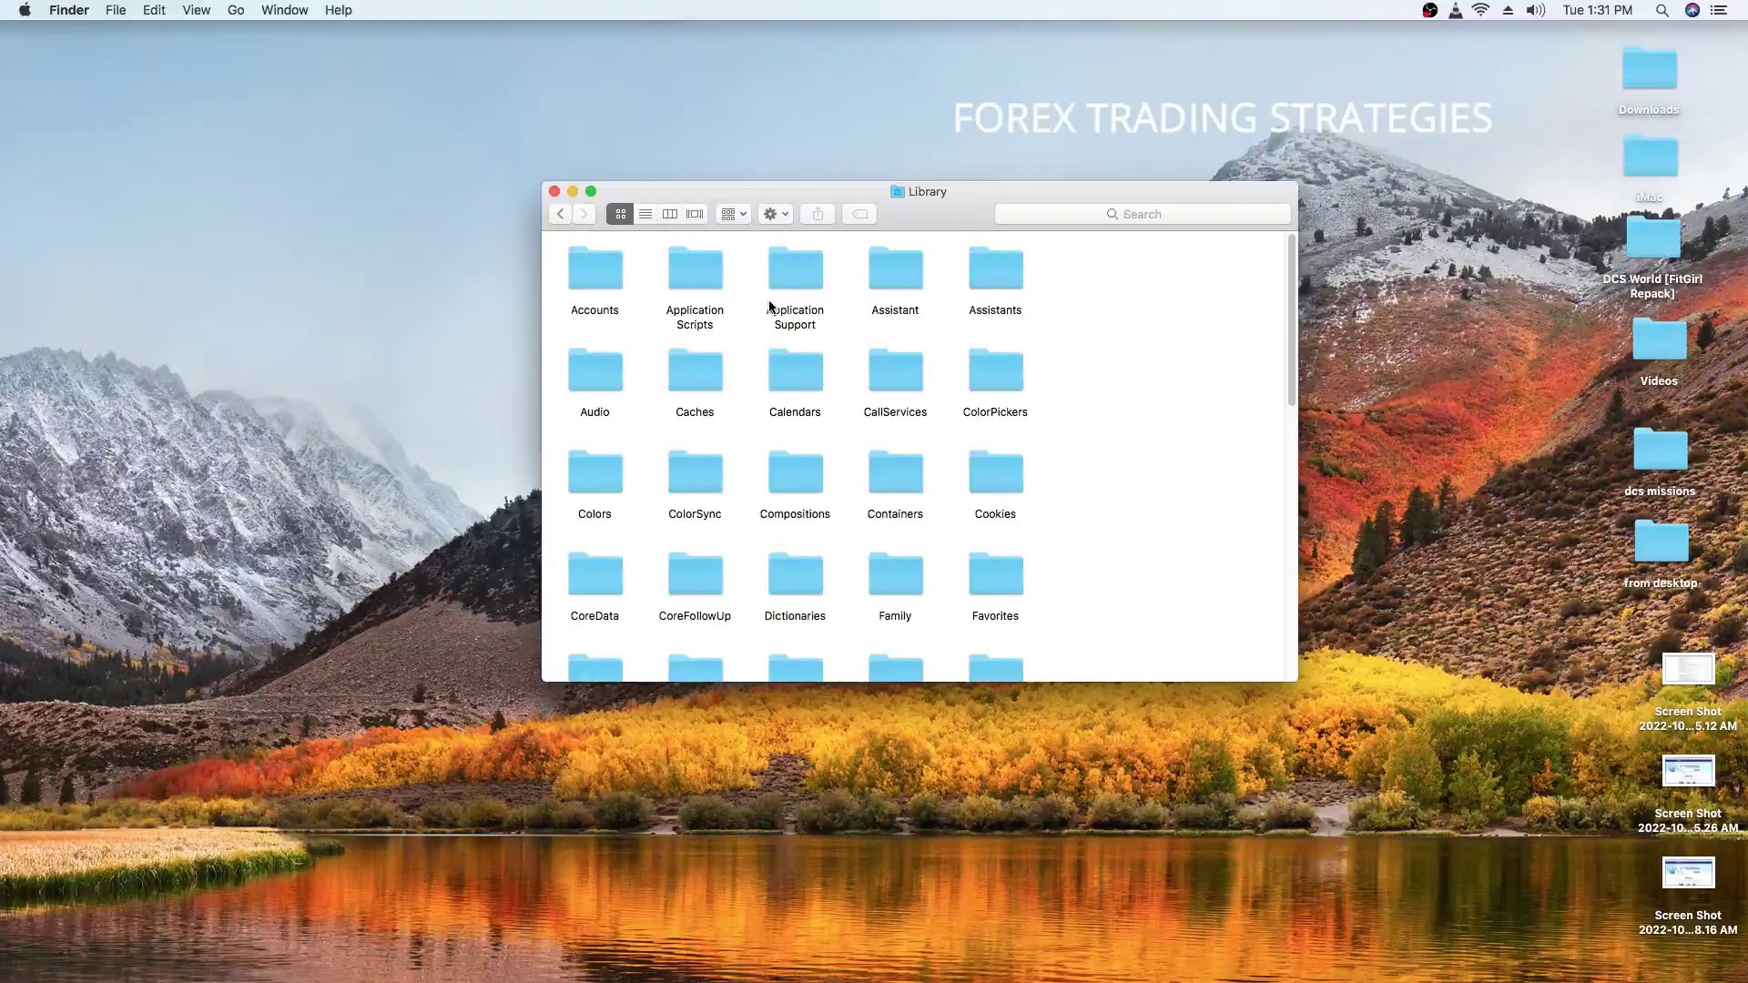
{"action": "left_click", "coordinate": [798, 319]}
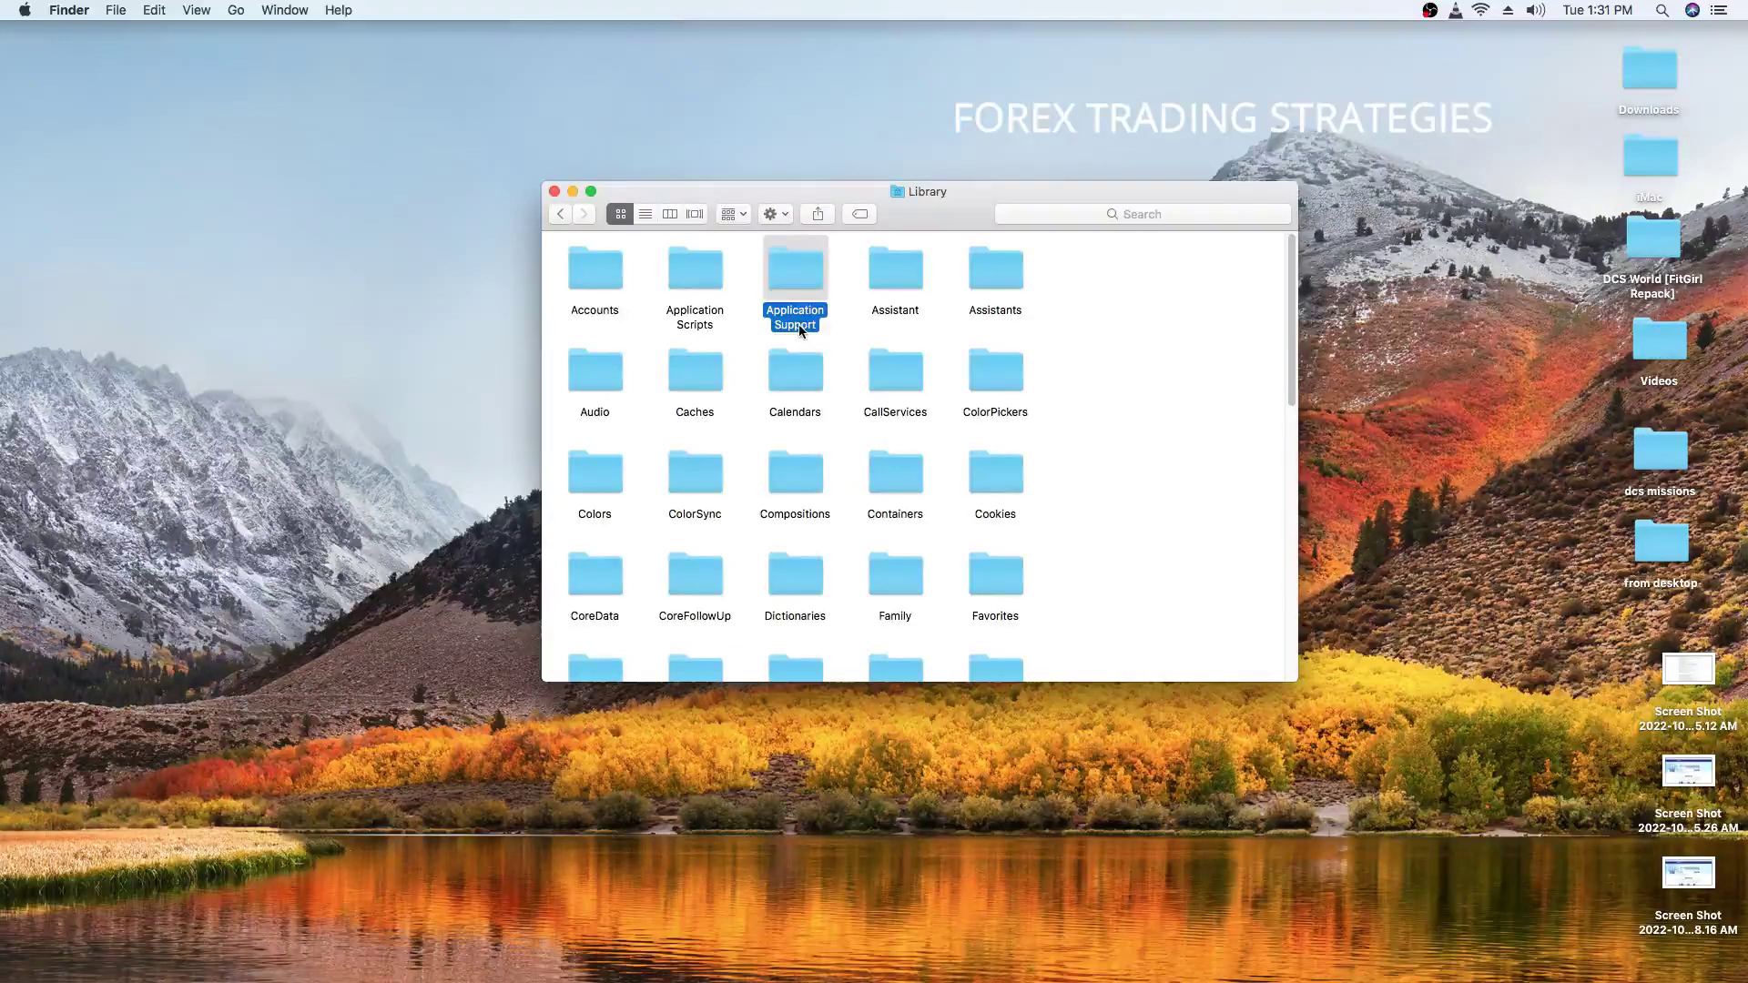
{"action": "double_click", "coordinate": [799, 273]}
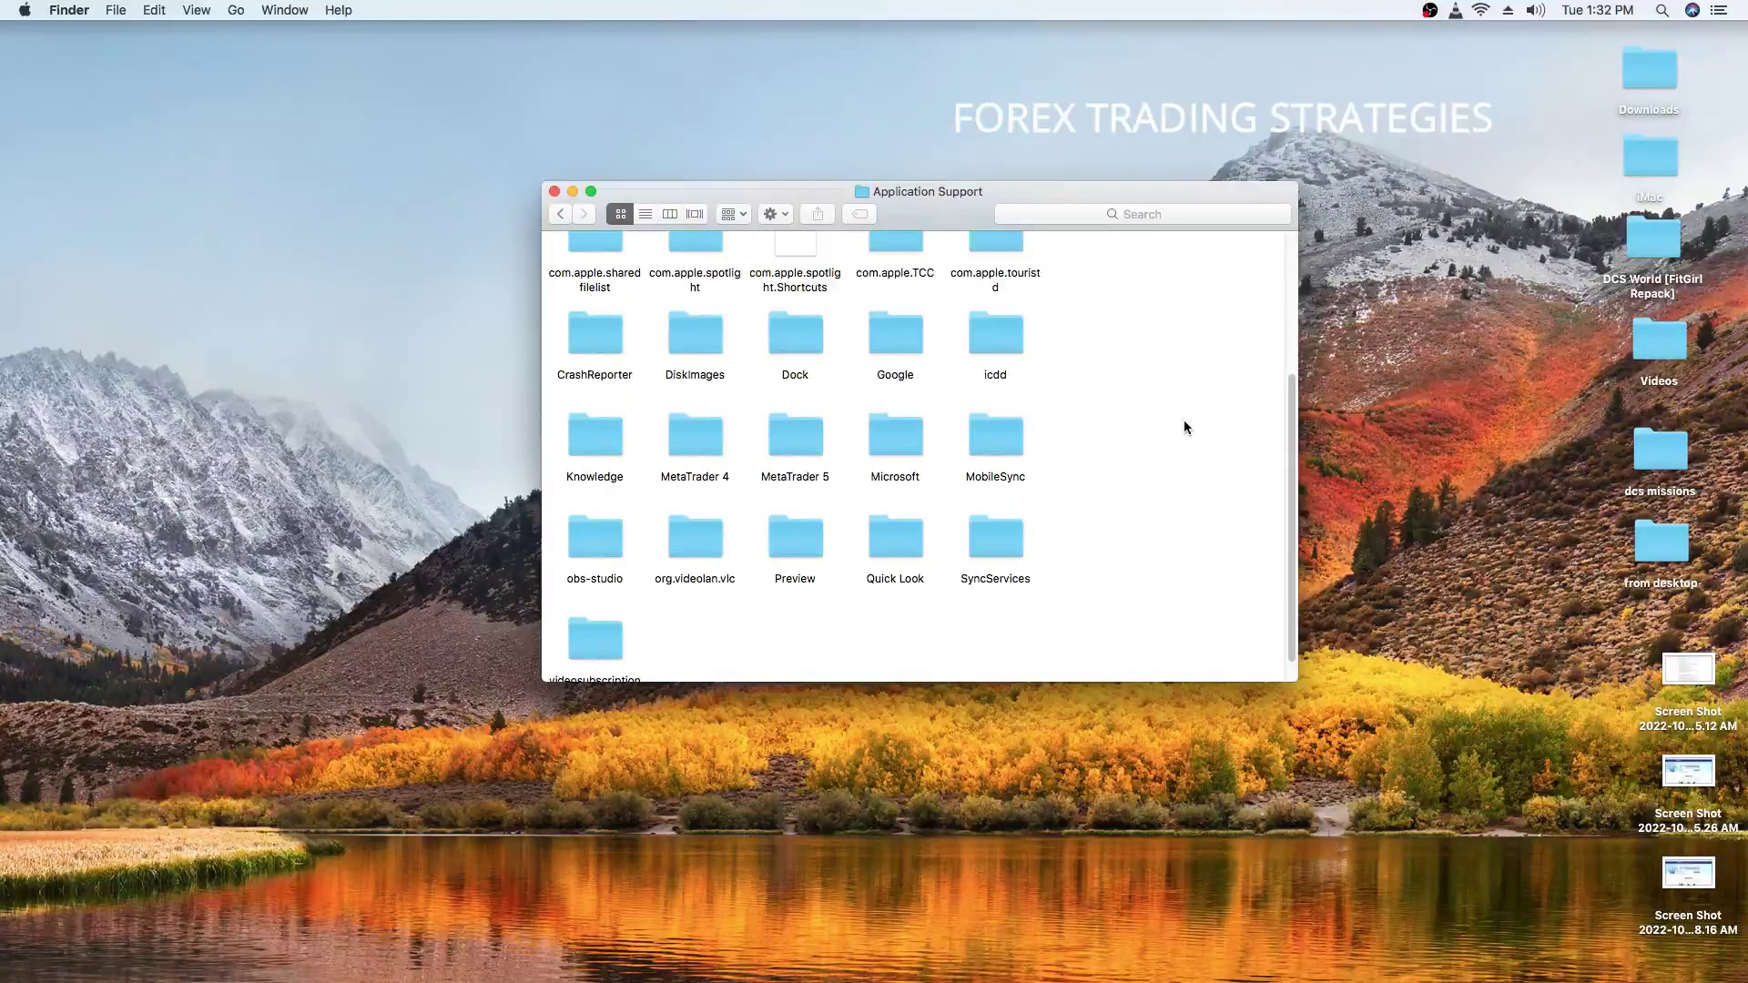
{"action": "scroll", "coordinate": [1297, 467], "scroll_direction": "up", "scroll_amount": 2}
{"action": "scroll", "coordinate": [1293, 467], "scroll_direction": "up", "scroll_amount": 3}
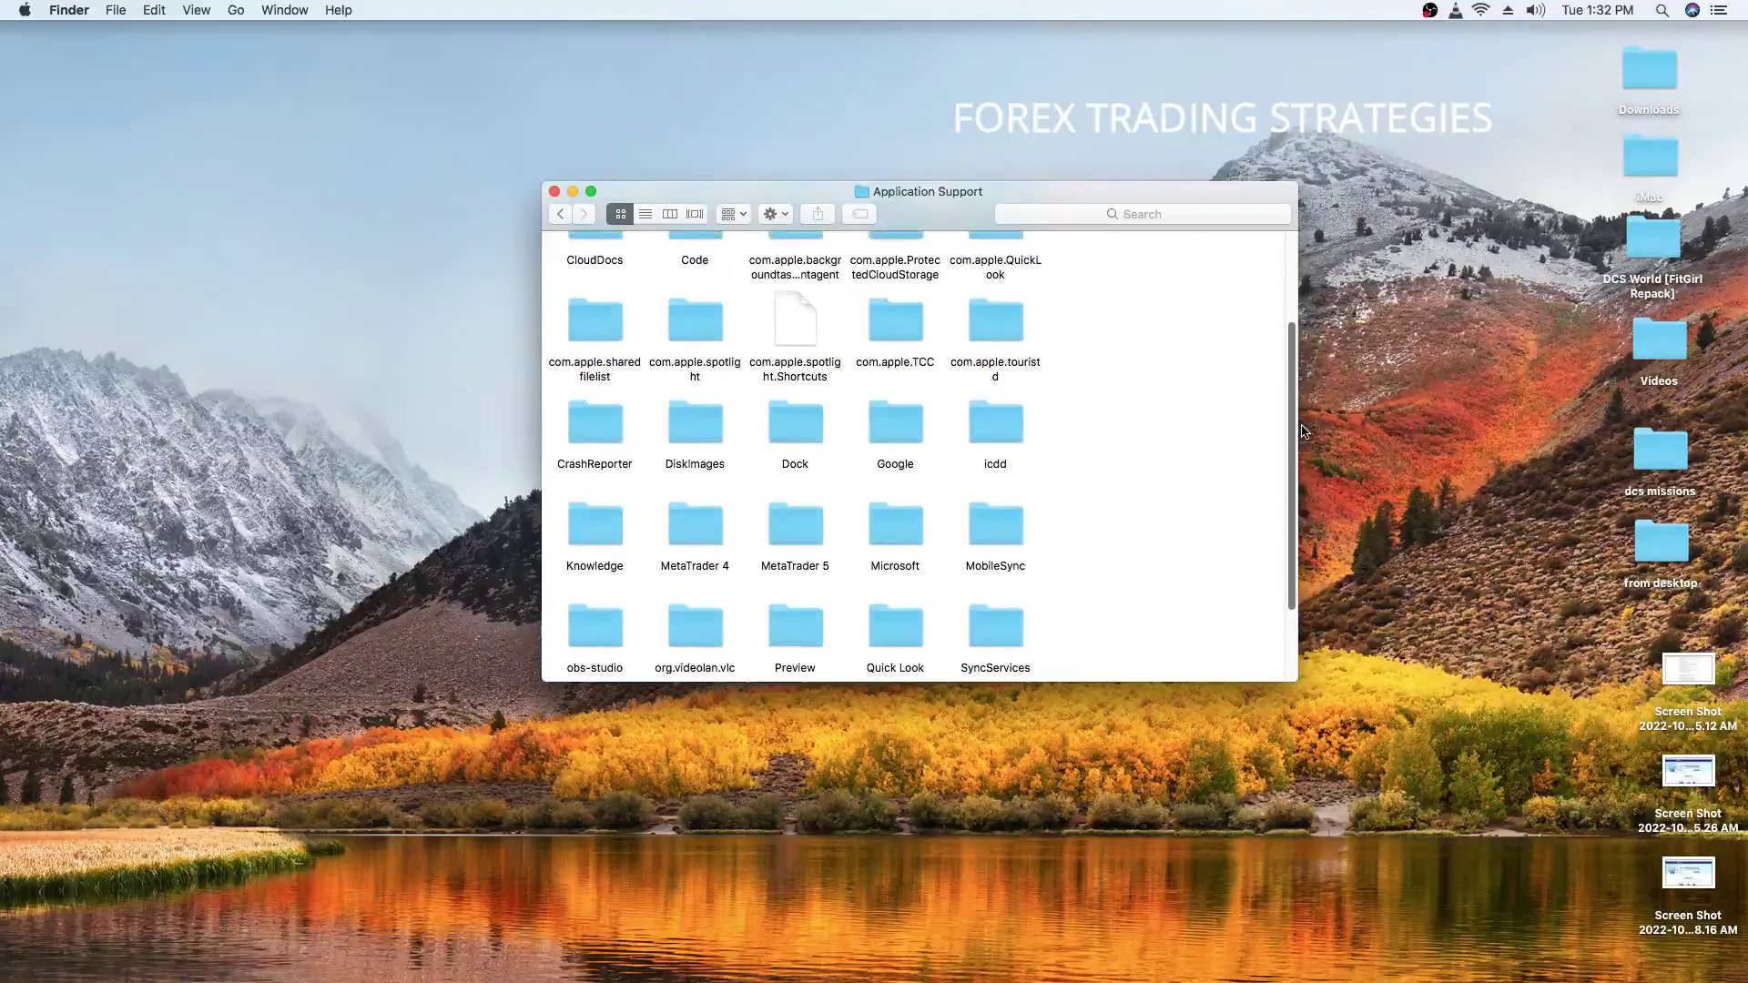
{"action": "scroll", "coordinate": [1288, 519], "scroll_direction": "down", "scroll_amount": 5}
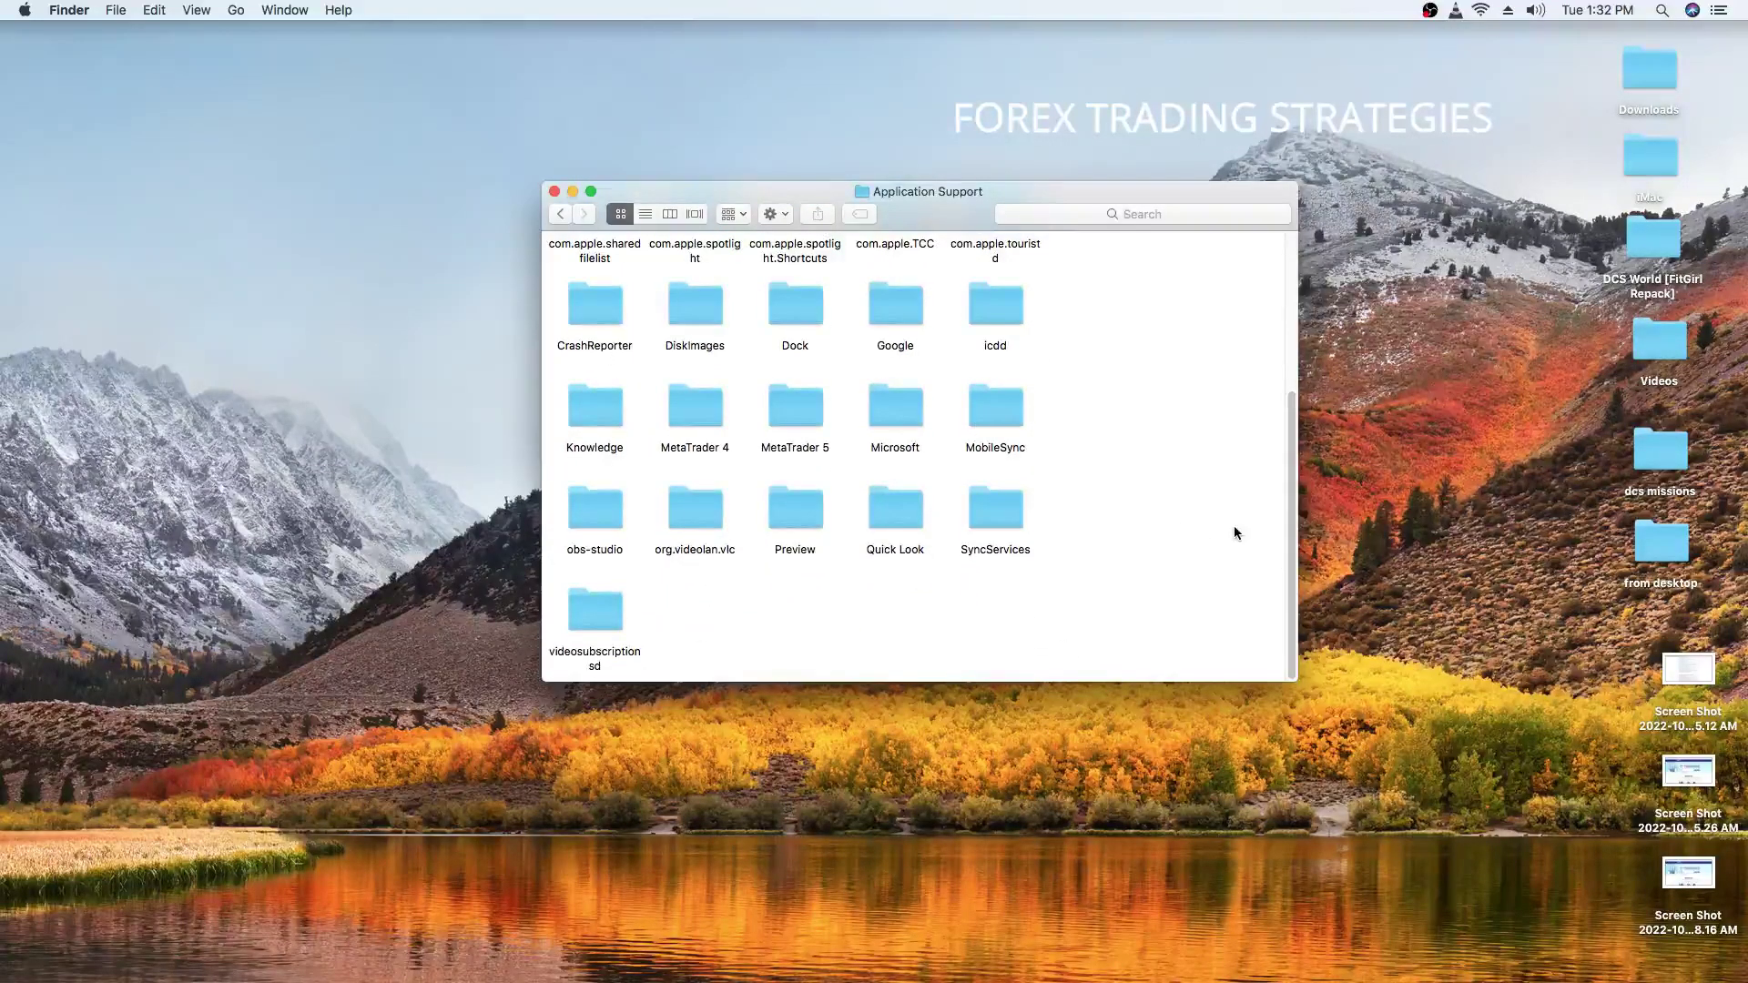
{"action": "scroll", "coordinate": [1296, 393], "scroll_direction": "up", "scroll_amount": 5}
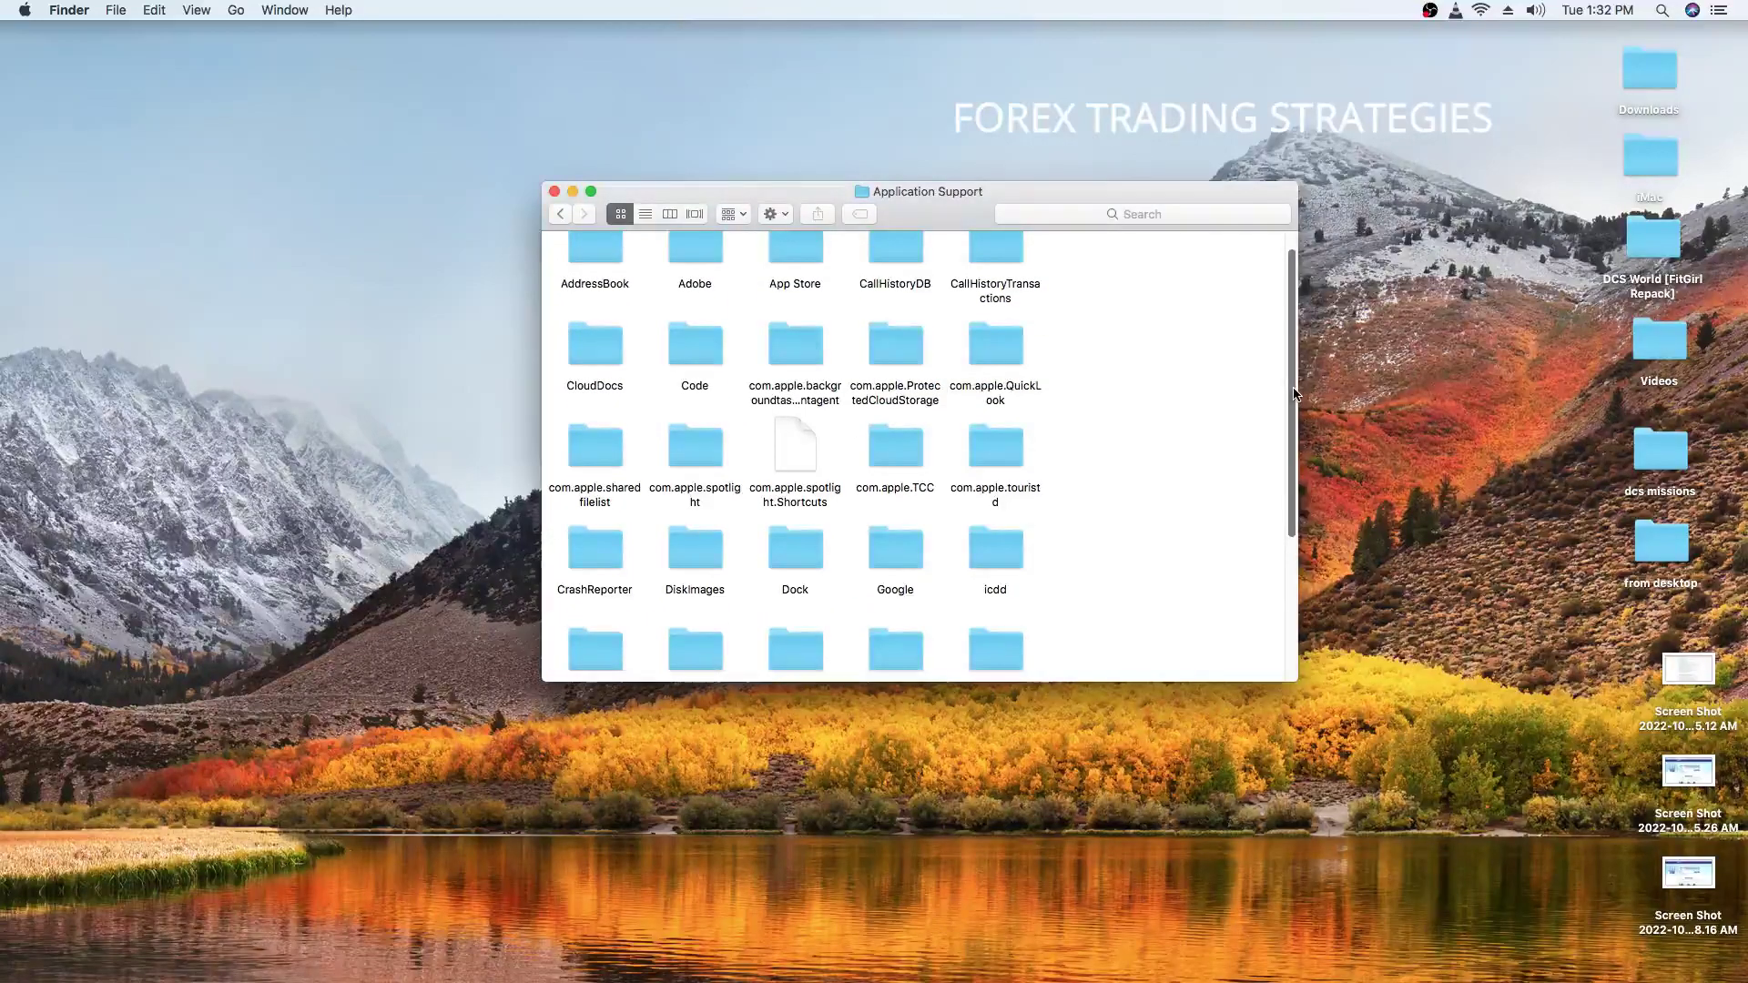
{"action": "scroll", "coordinate": [1296, 393], "scroll_direction": "down", "scroll_amount": 4}
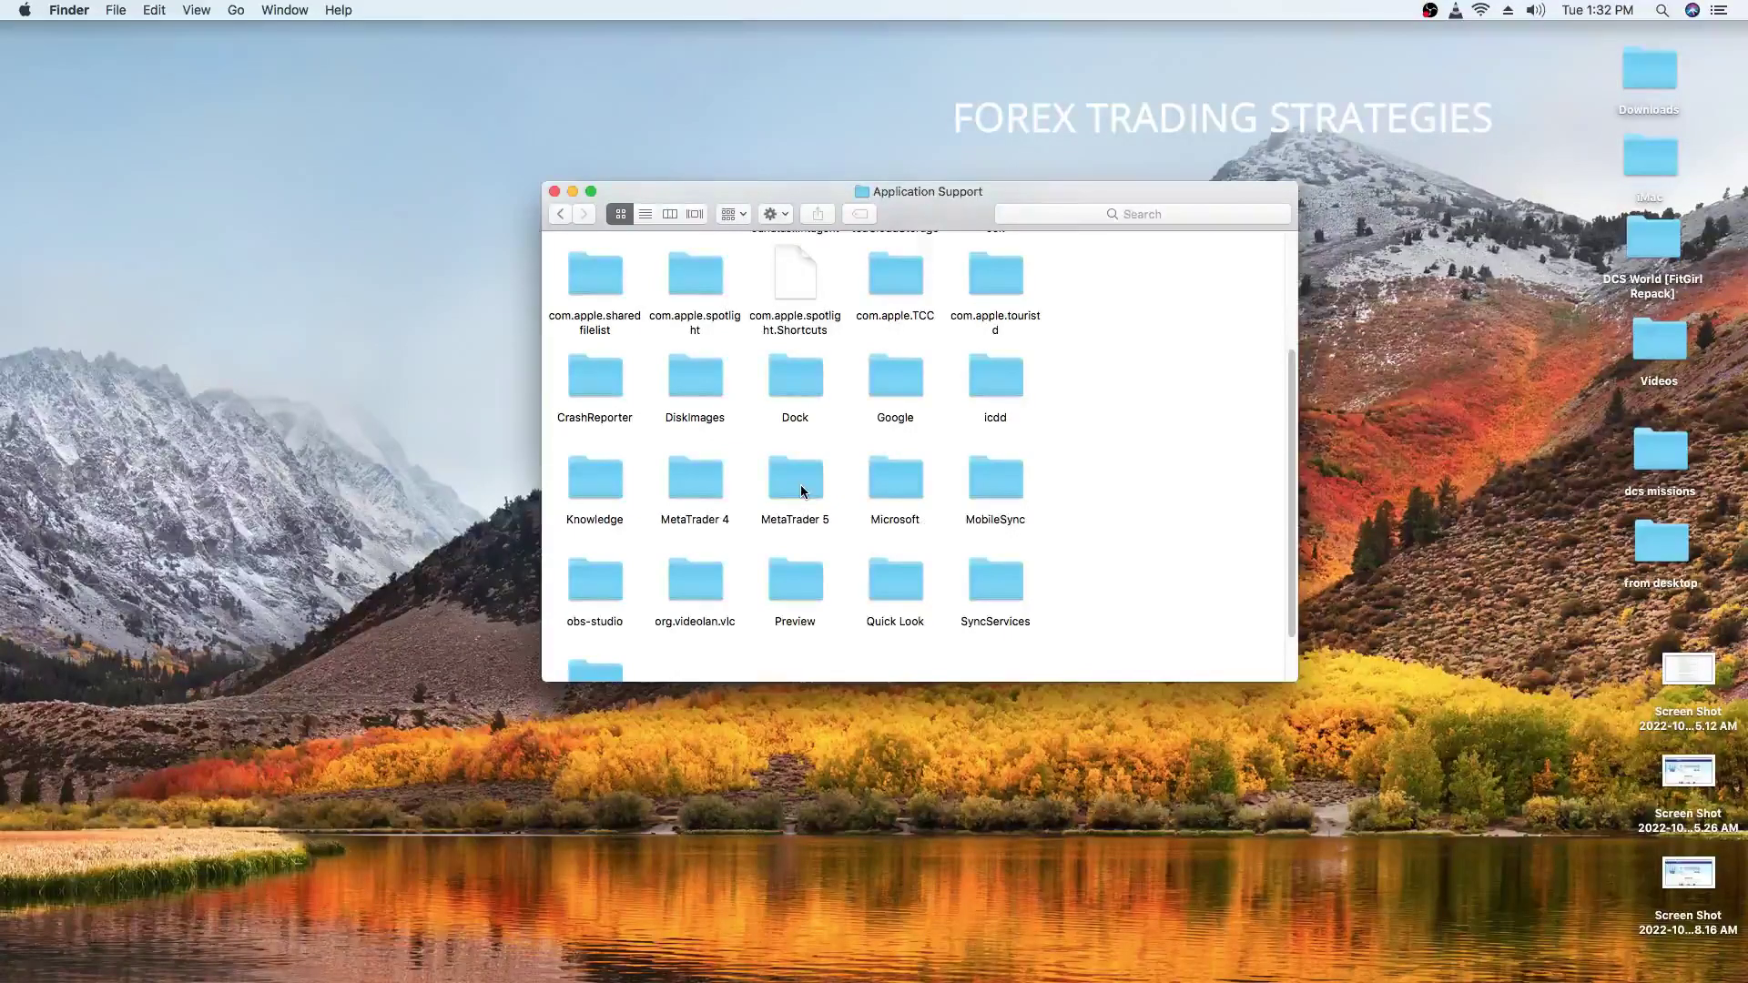
- Go through MetaTrader 5 > Bottles into the metatrader5 bottle folder
{"action": "double_click", "coordinate": [802, 490]}
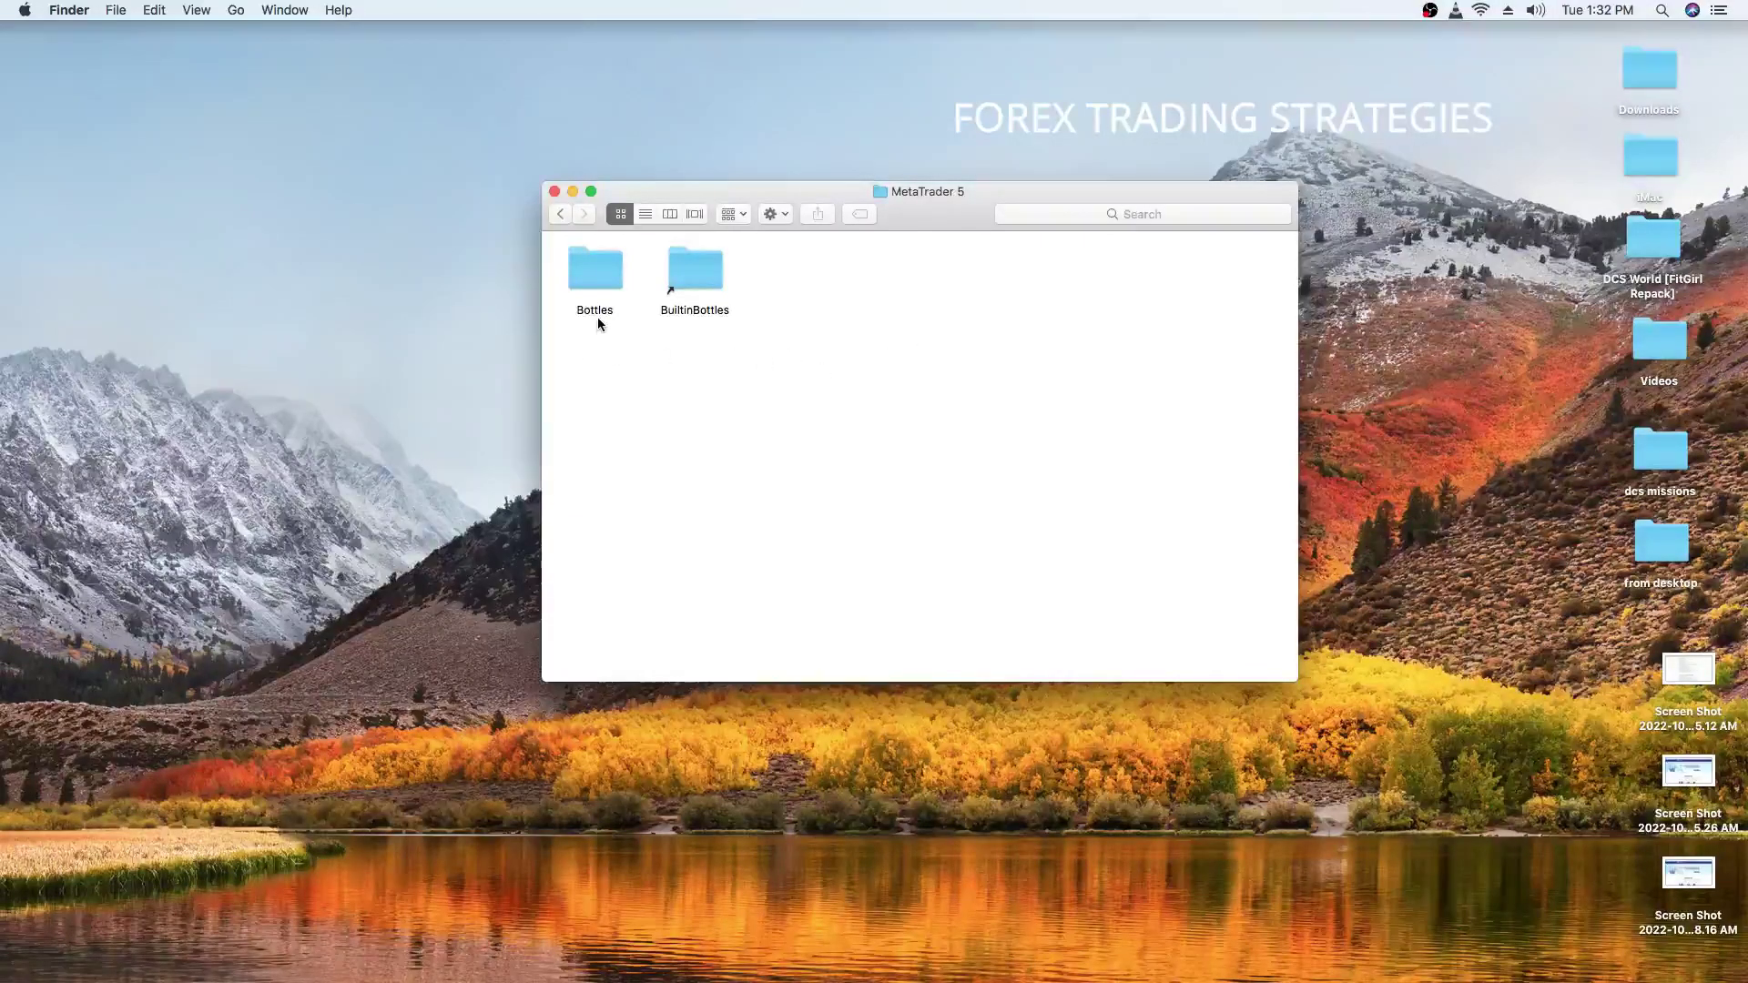
{"action": "left_click", "coordinate": [582, 276]}
{"action": "double_click", "coordinate": [584, 276]}
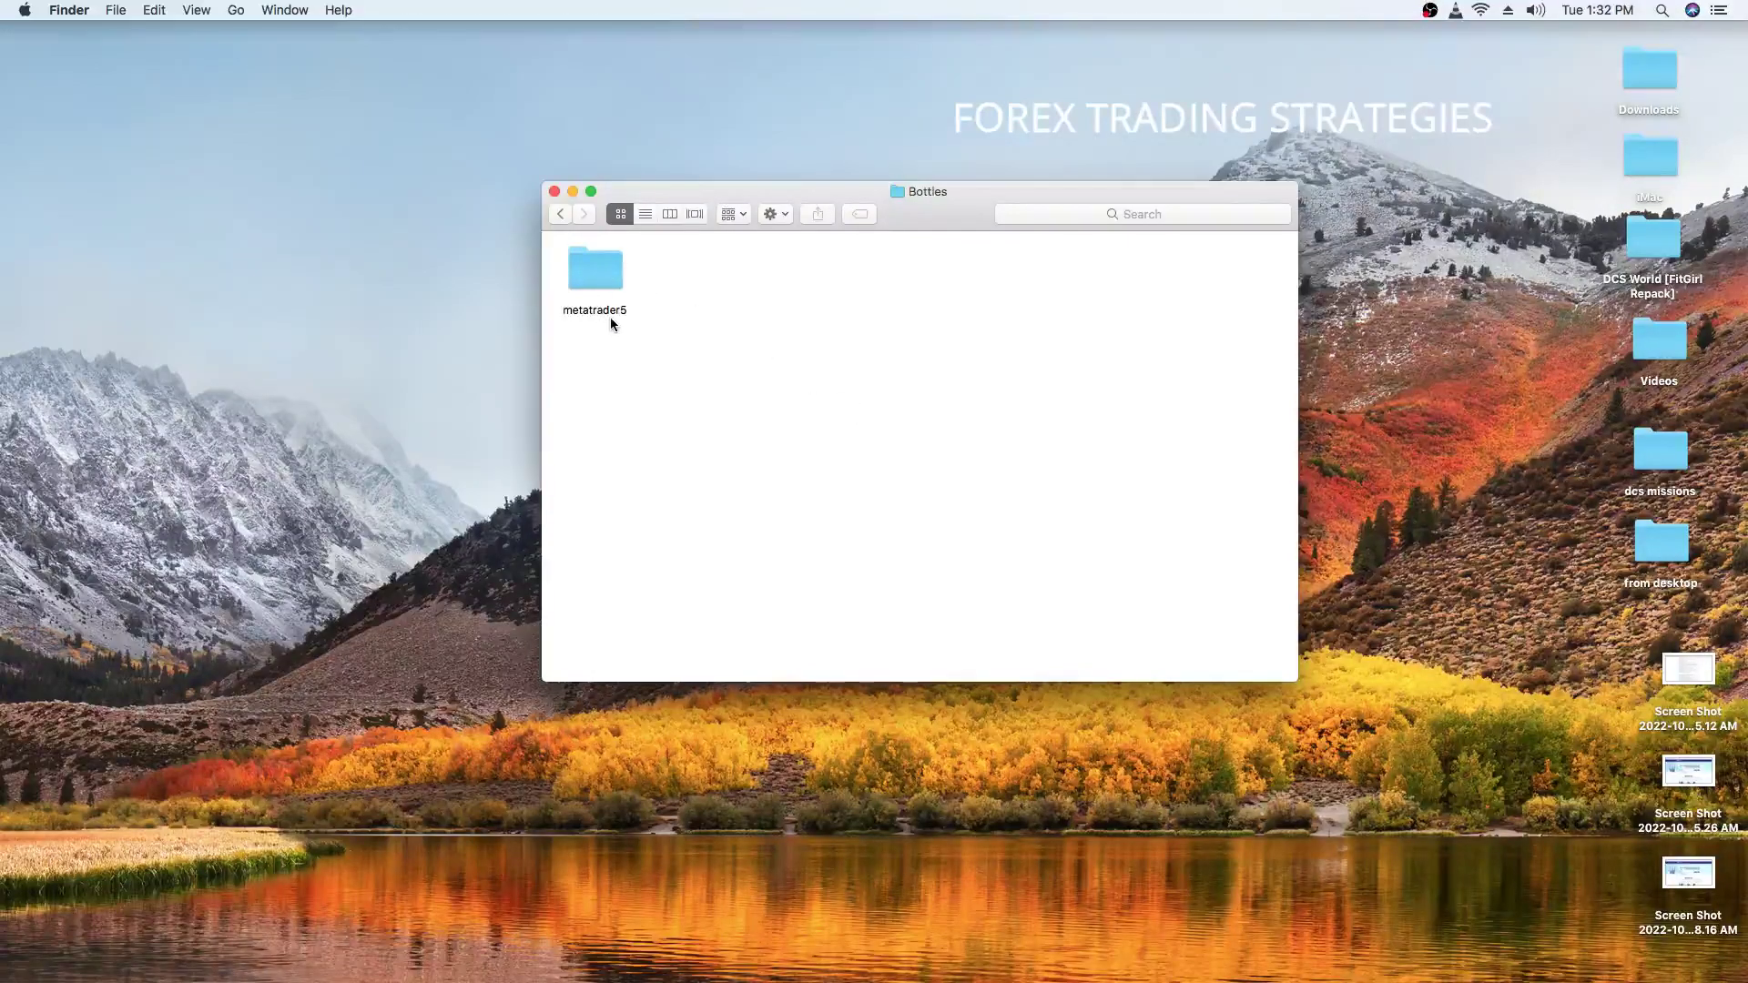
{"action": "double_click", "coordinate": [605, 280]}
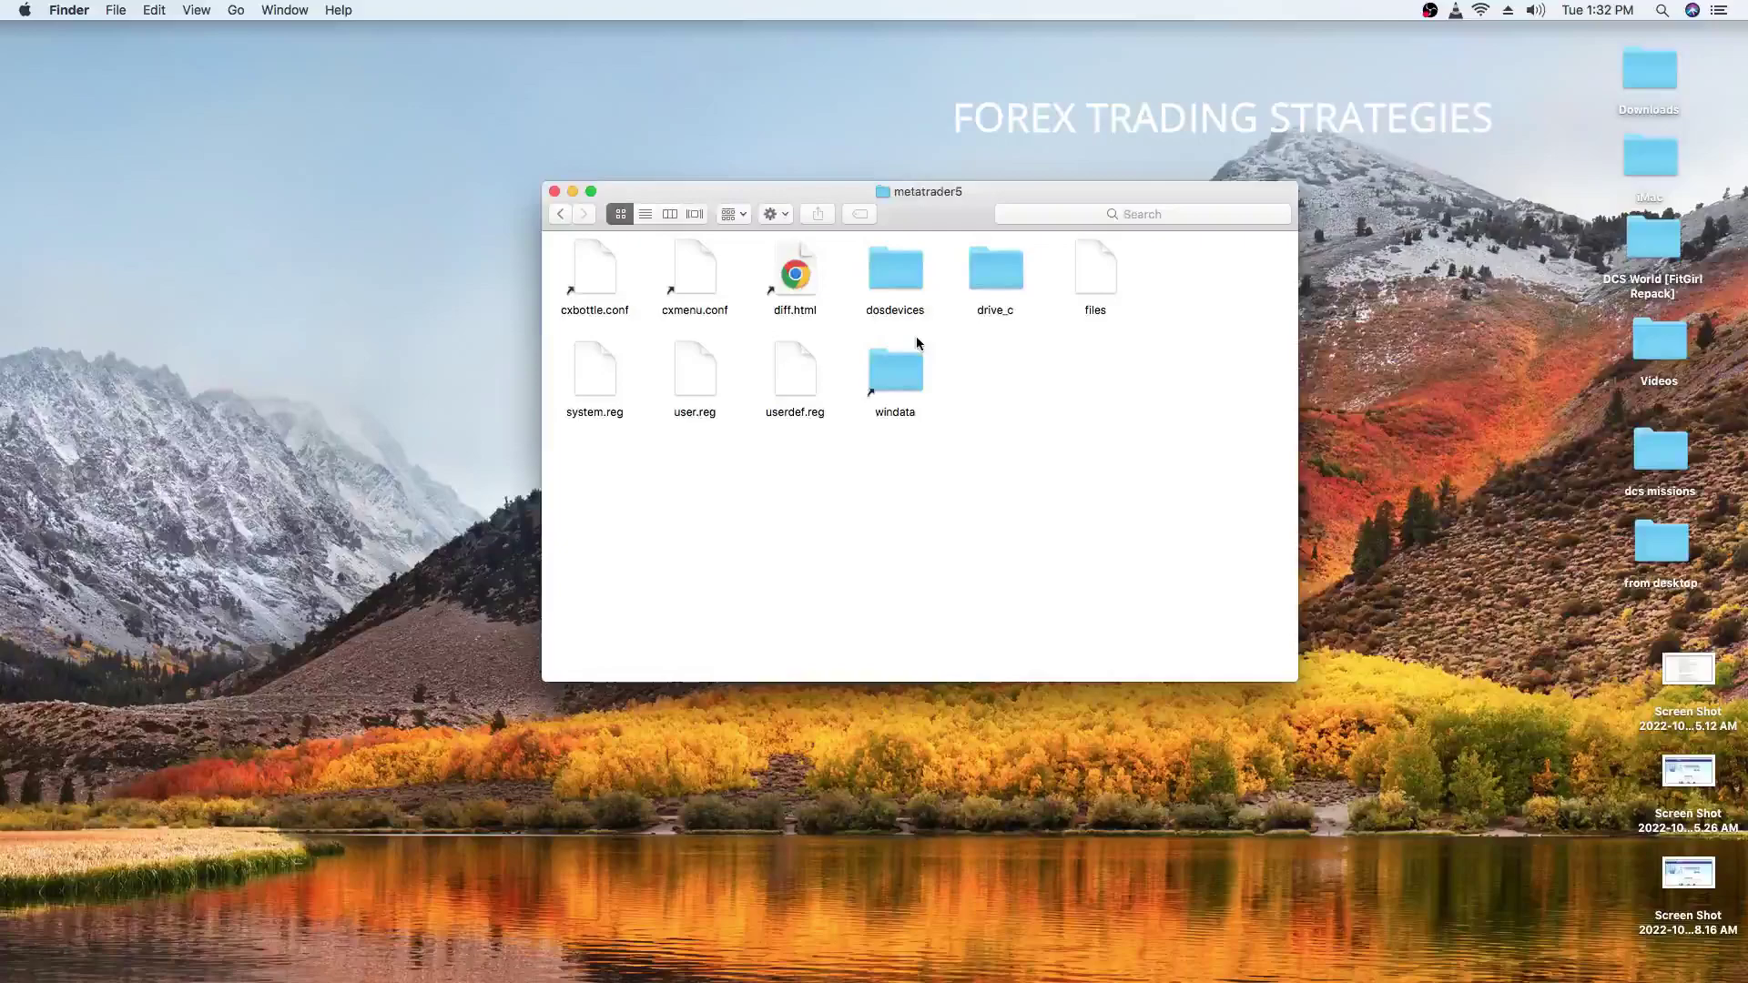
- Browse drive_c > Program Files > MetaTrader 5 > MQL5 > Indicators, then switch back to MetaTrader 5
{"action": "double_click", "coordinate": [998, 276]}
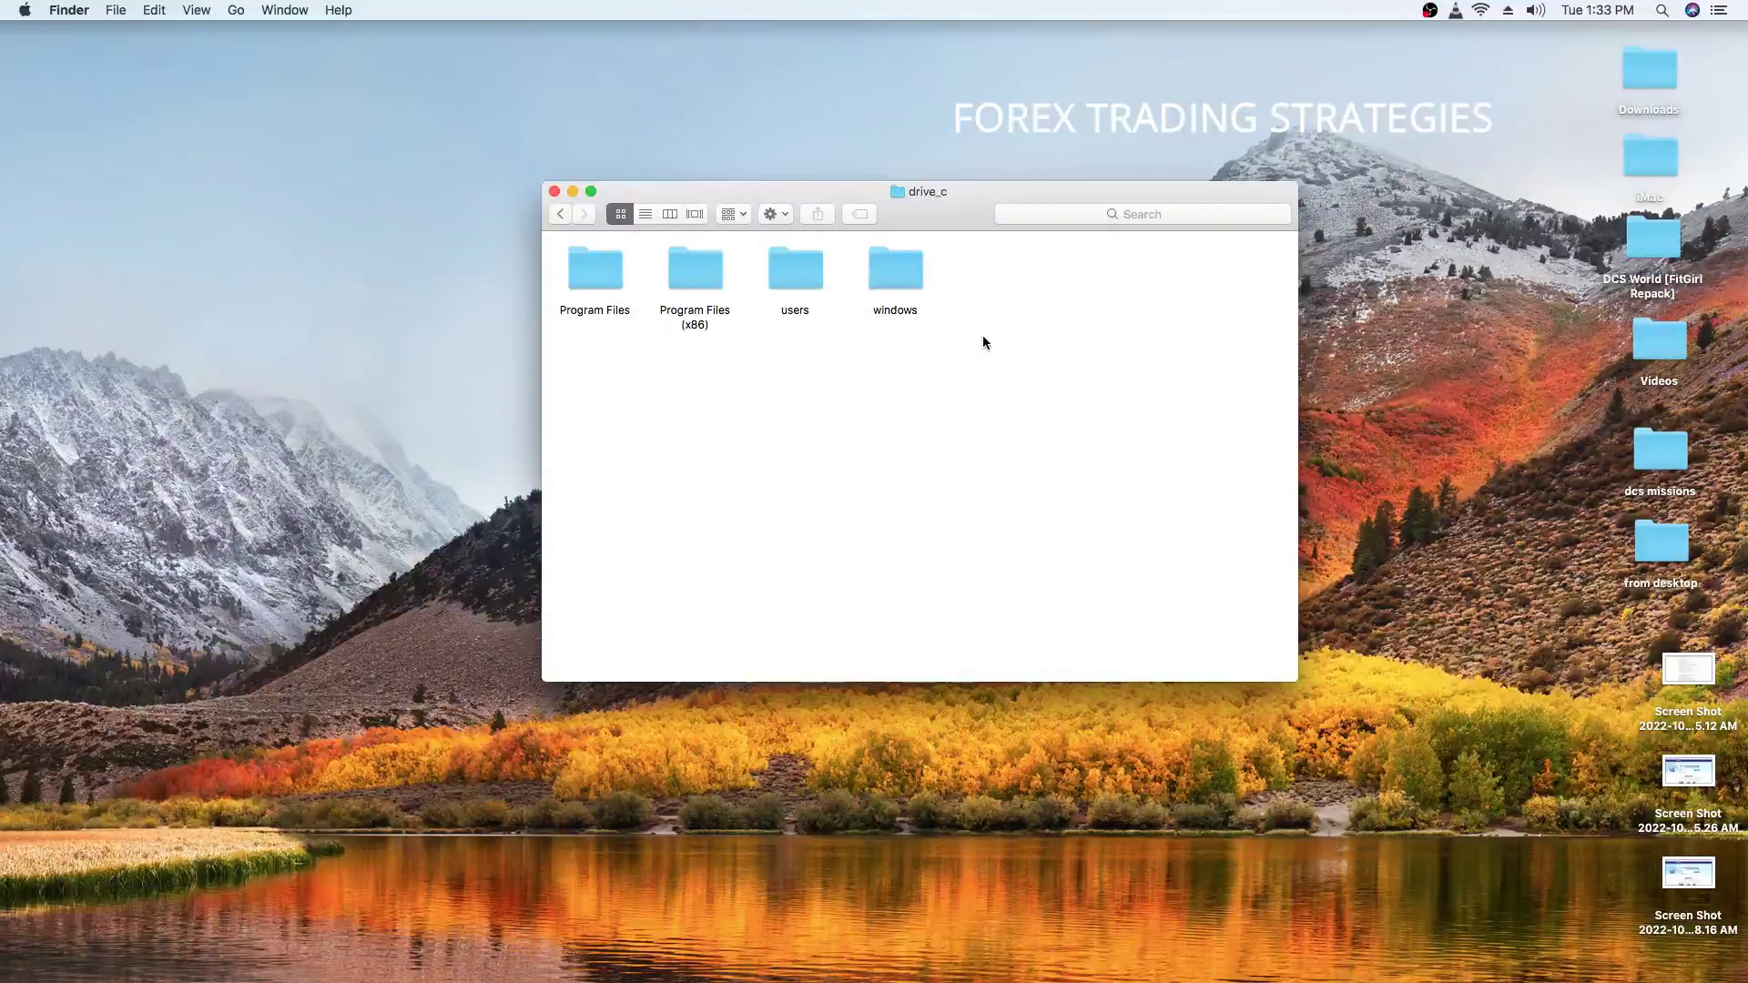
{"action": "double_click", "coordinate": [590, 276]}
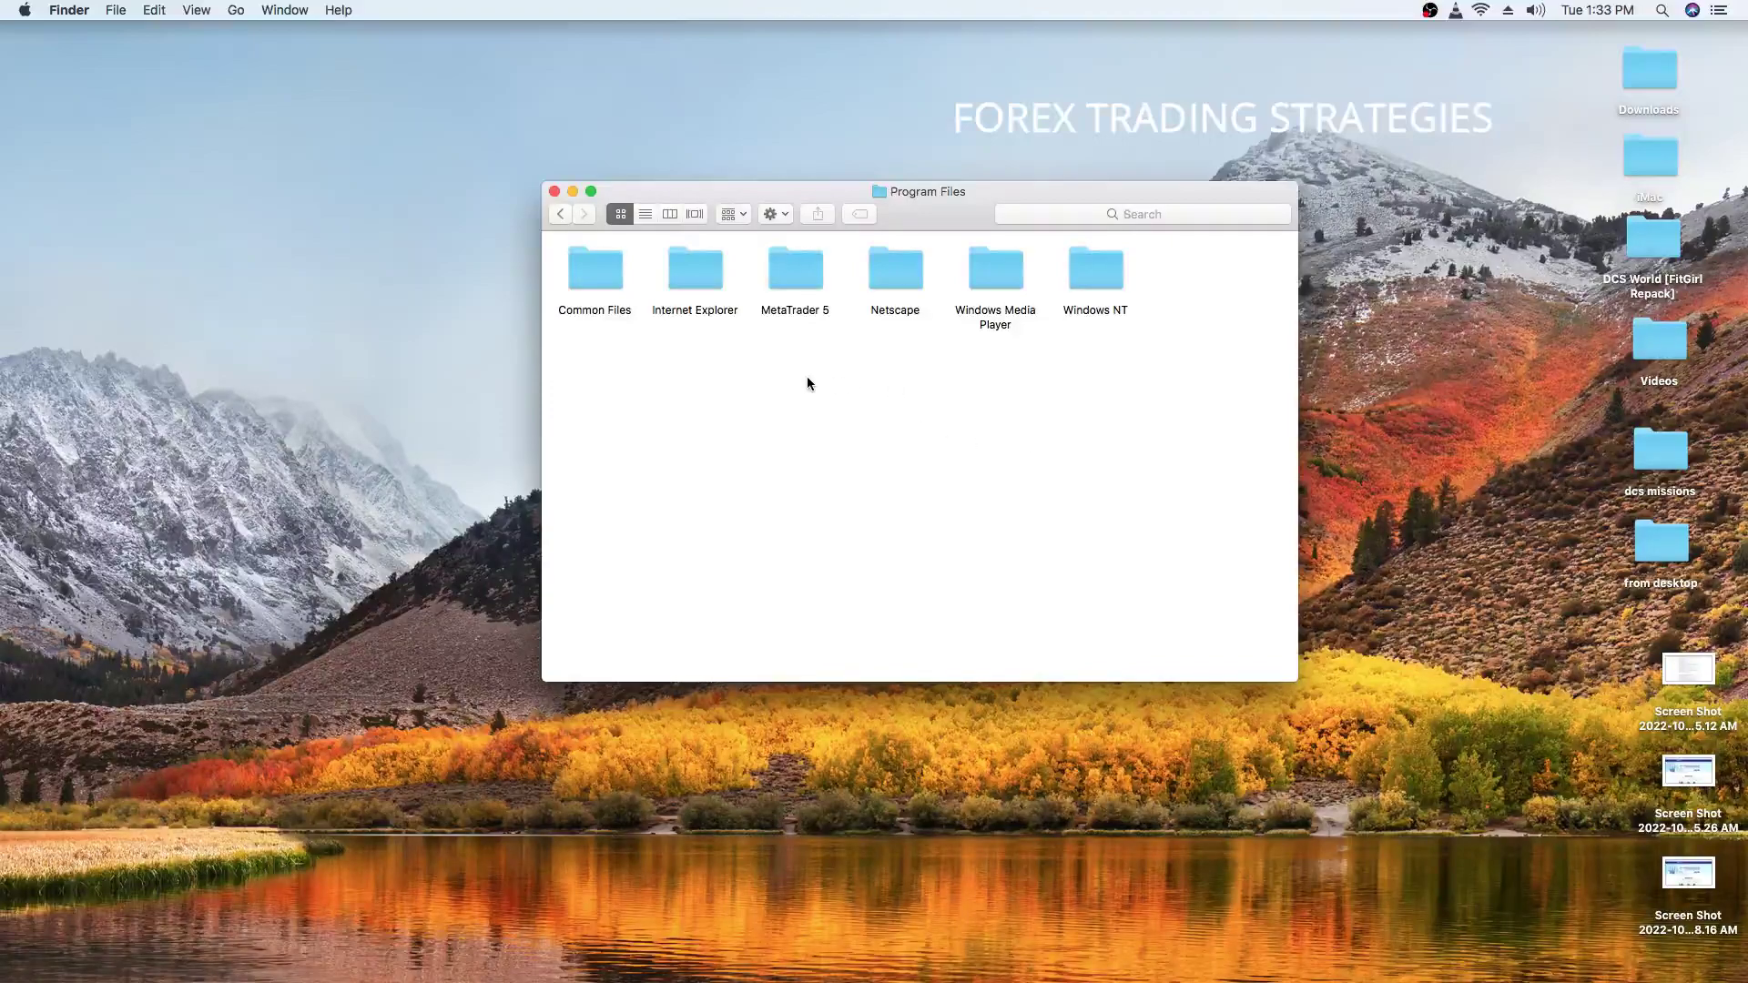
{"action": "double_click", "coordinate": [791, 271]}
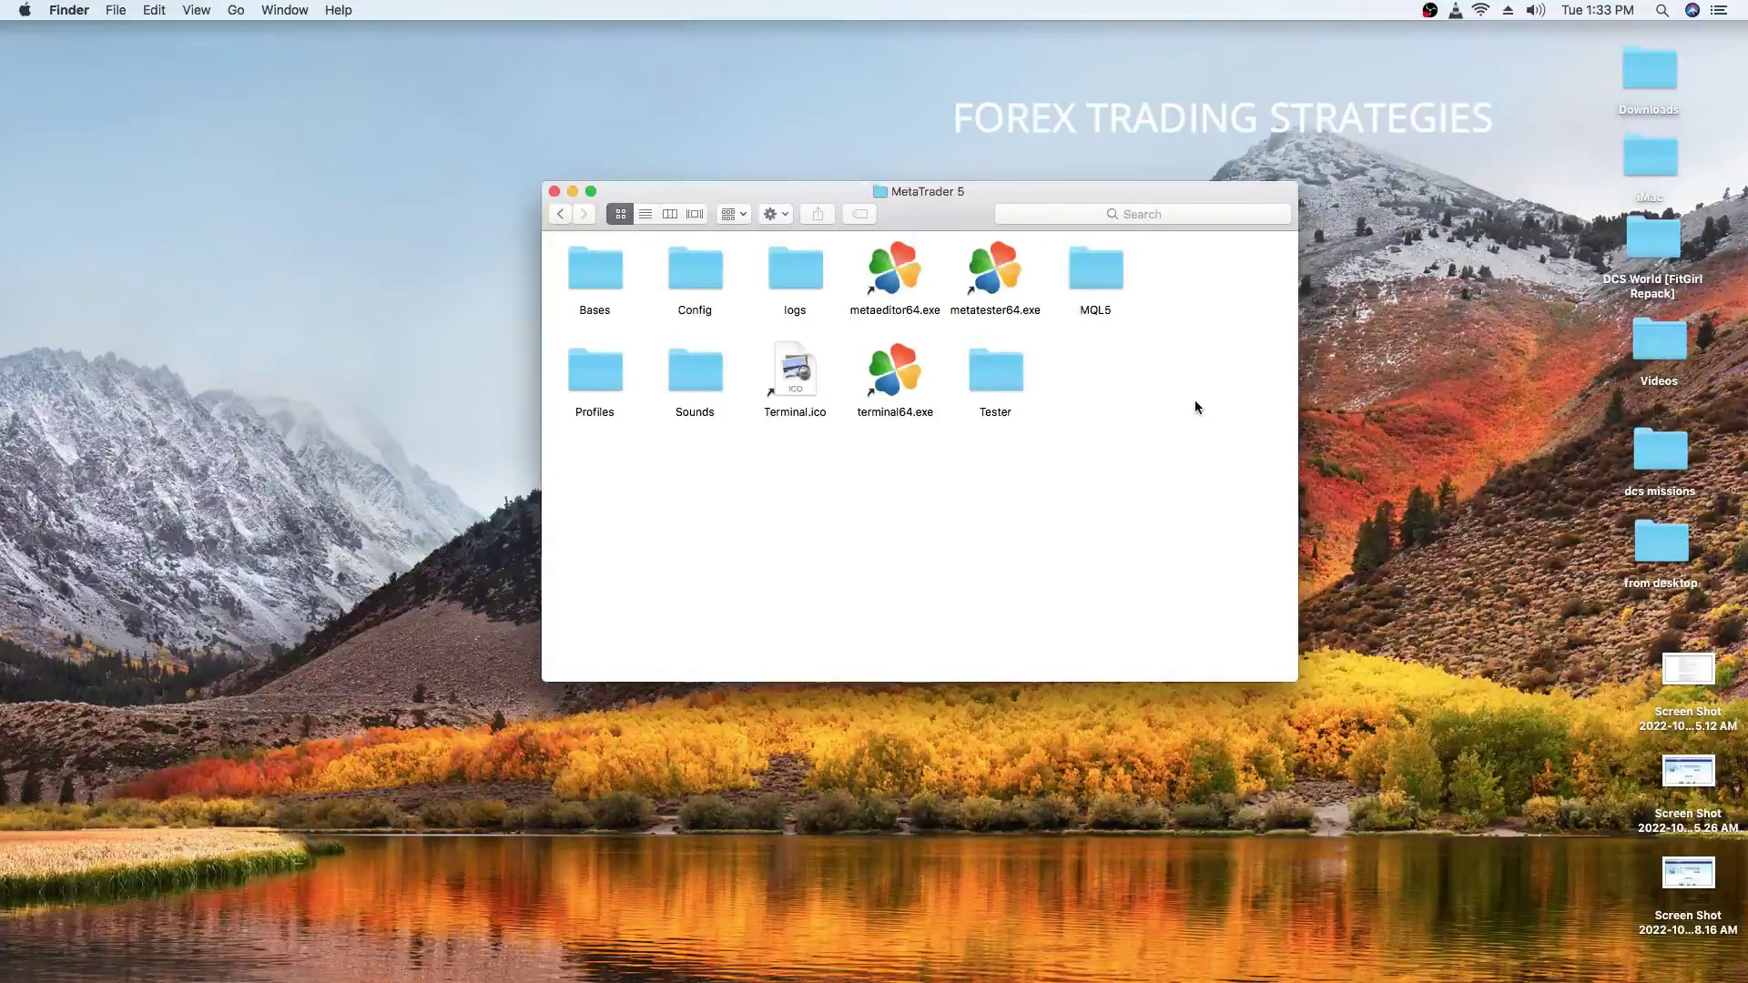
{"action": "double_click", "coordinate": [1097, 282]}
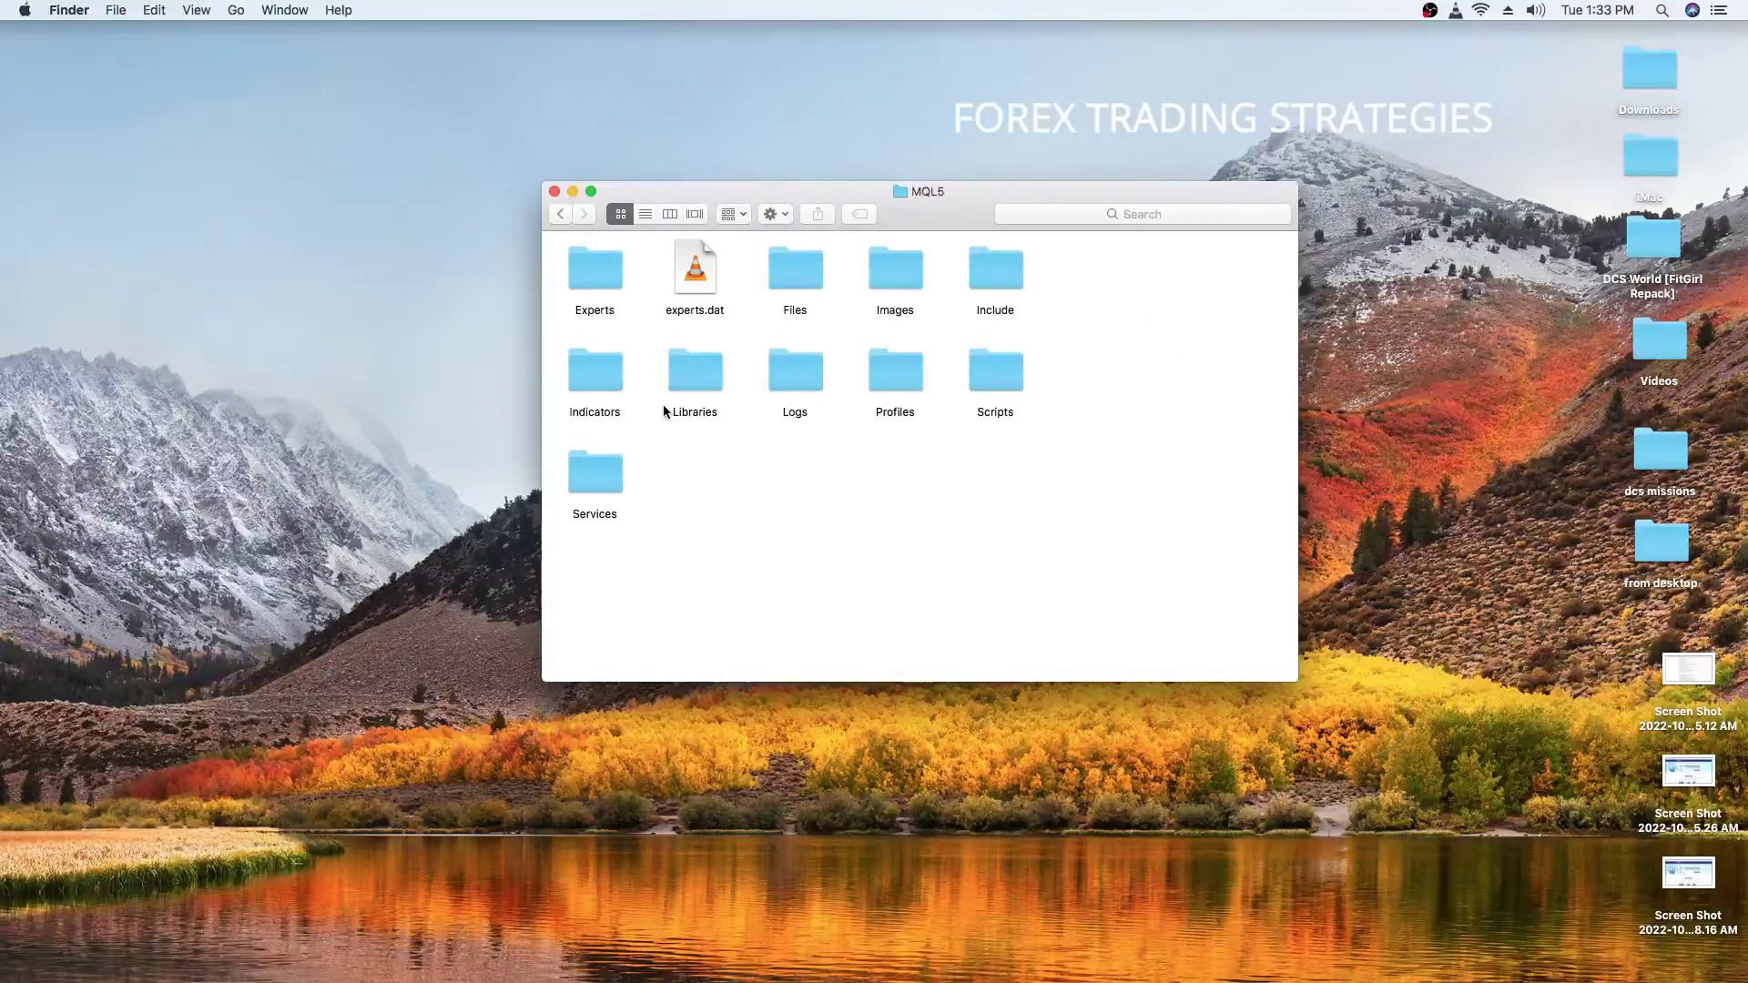
{"action": "double_click", "coordinate": [599, 382]}
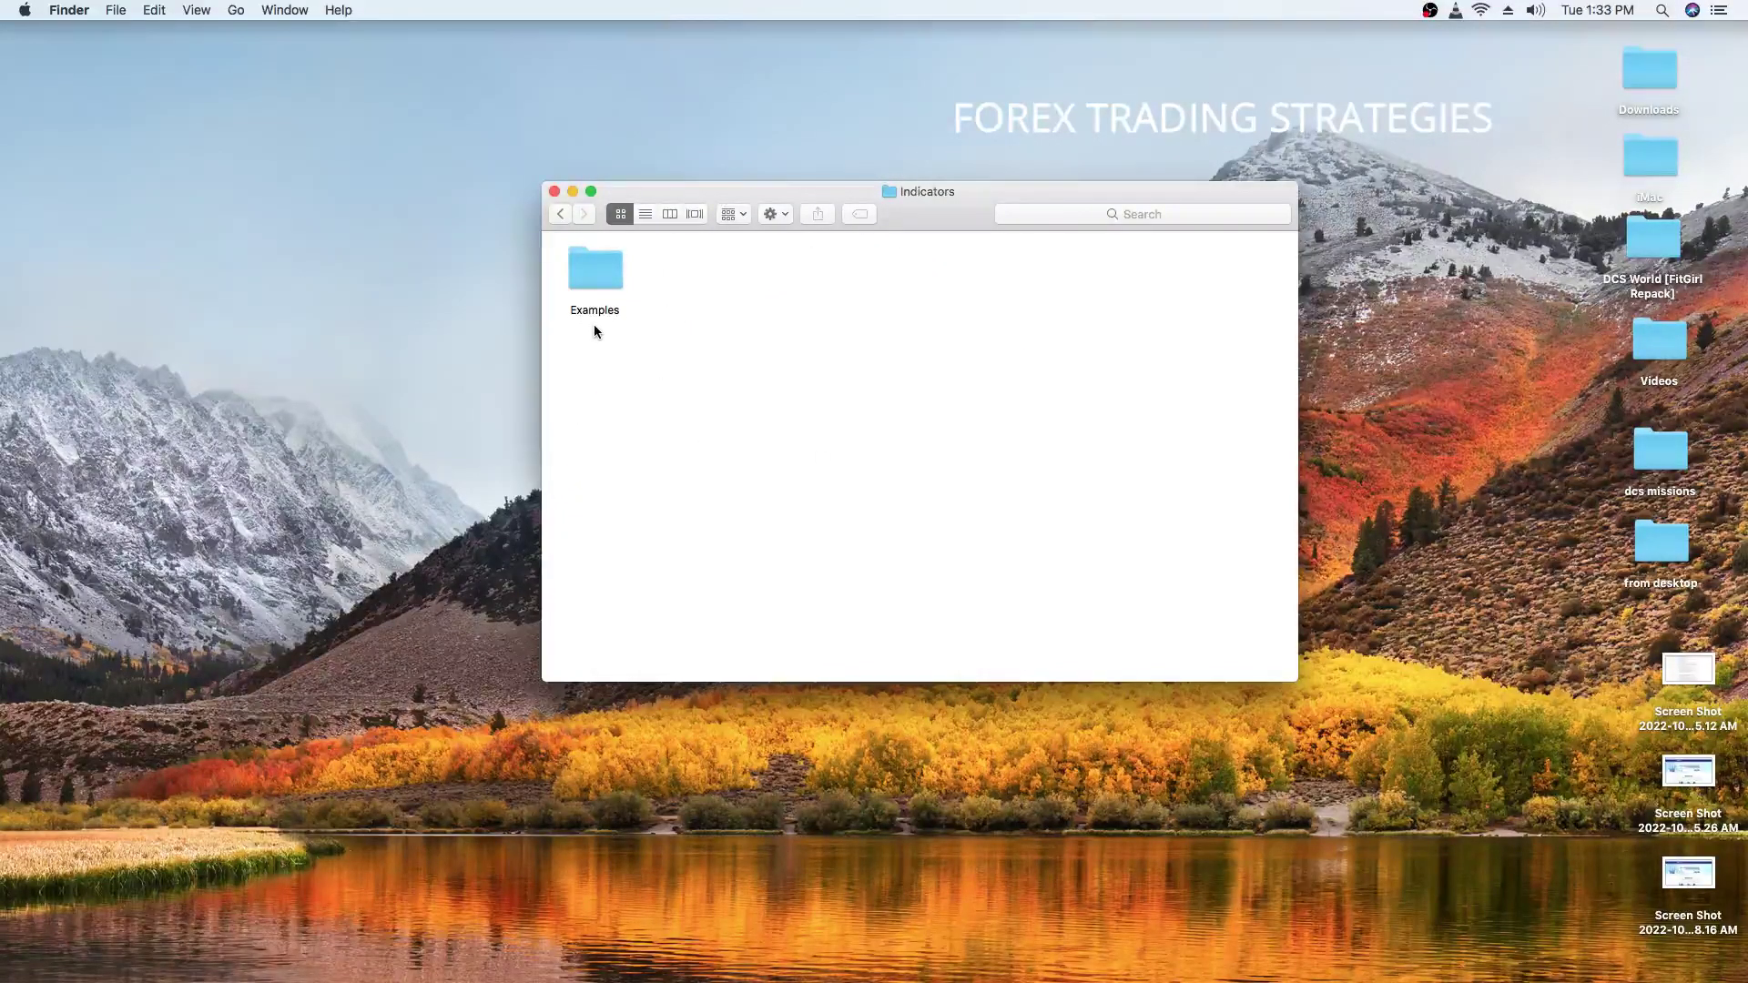
{"action": "left_click", "coordinate": [1503, 947]}
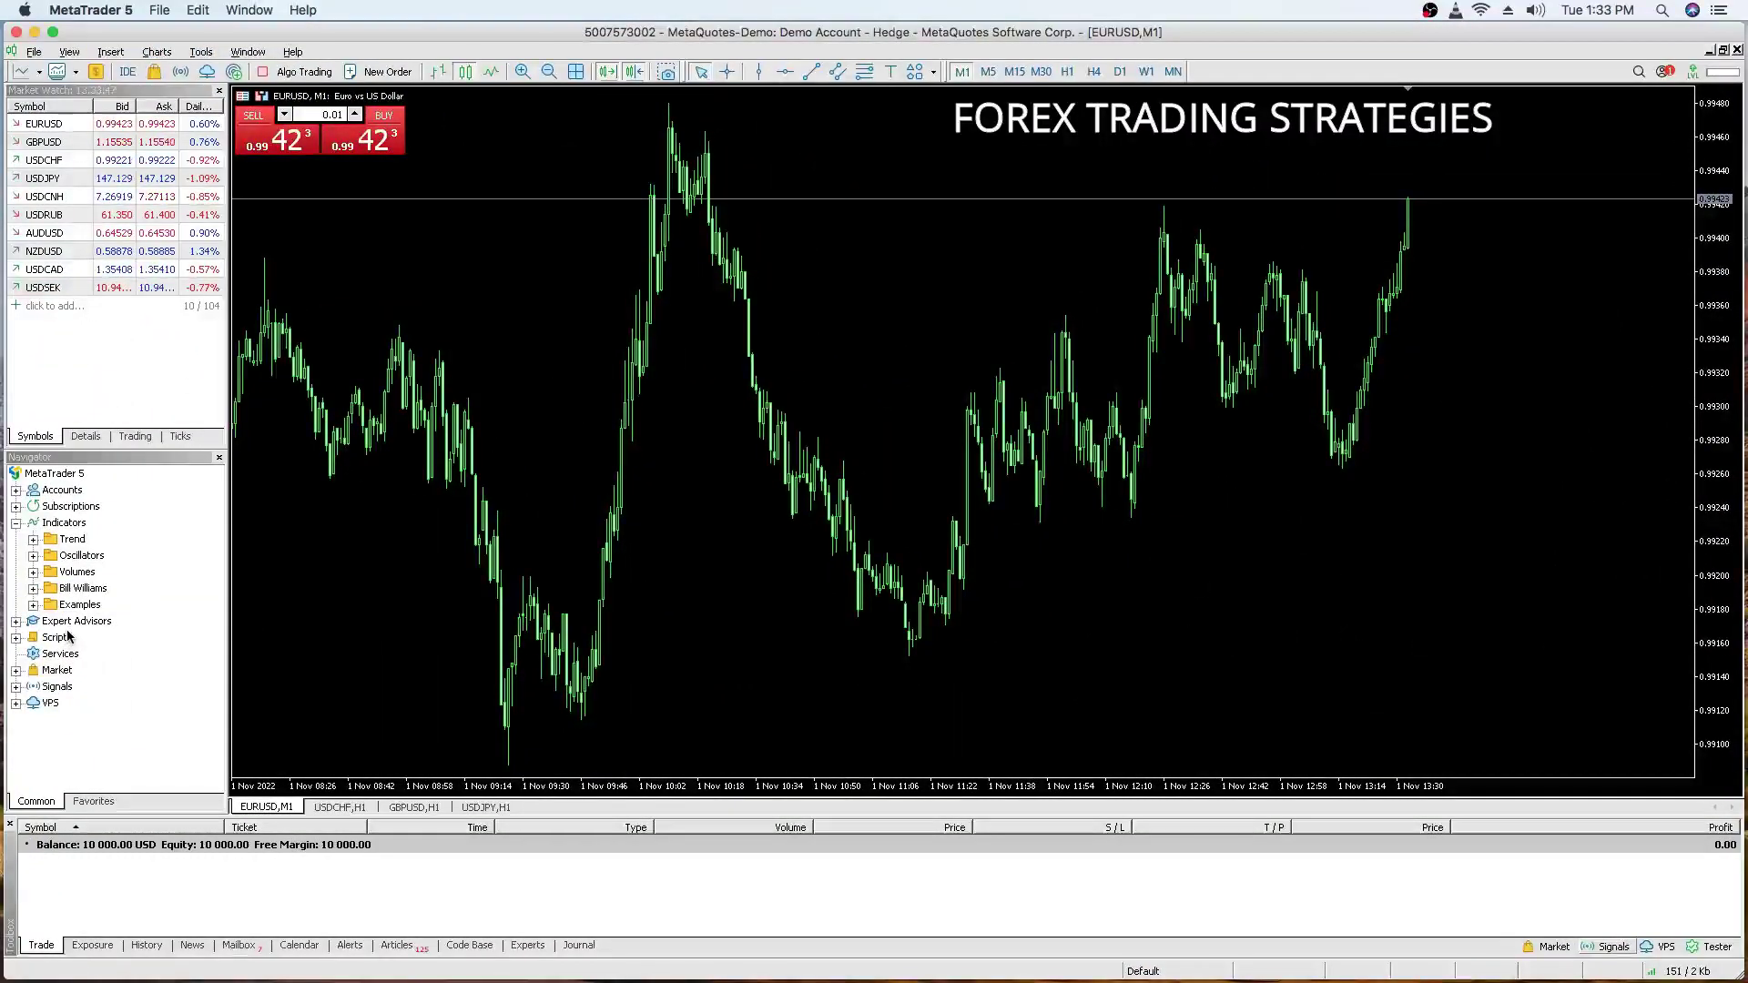
- Select Examples under Indicators in the Navigator, then minimize MetaTrader 5
{"action": "left_click", "coordinate": [69, 605]}
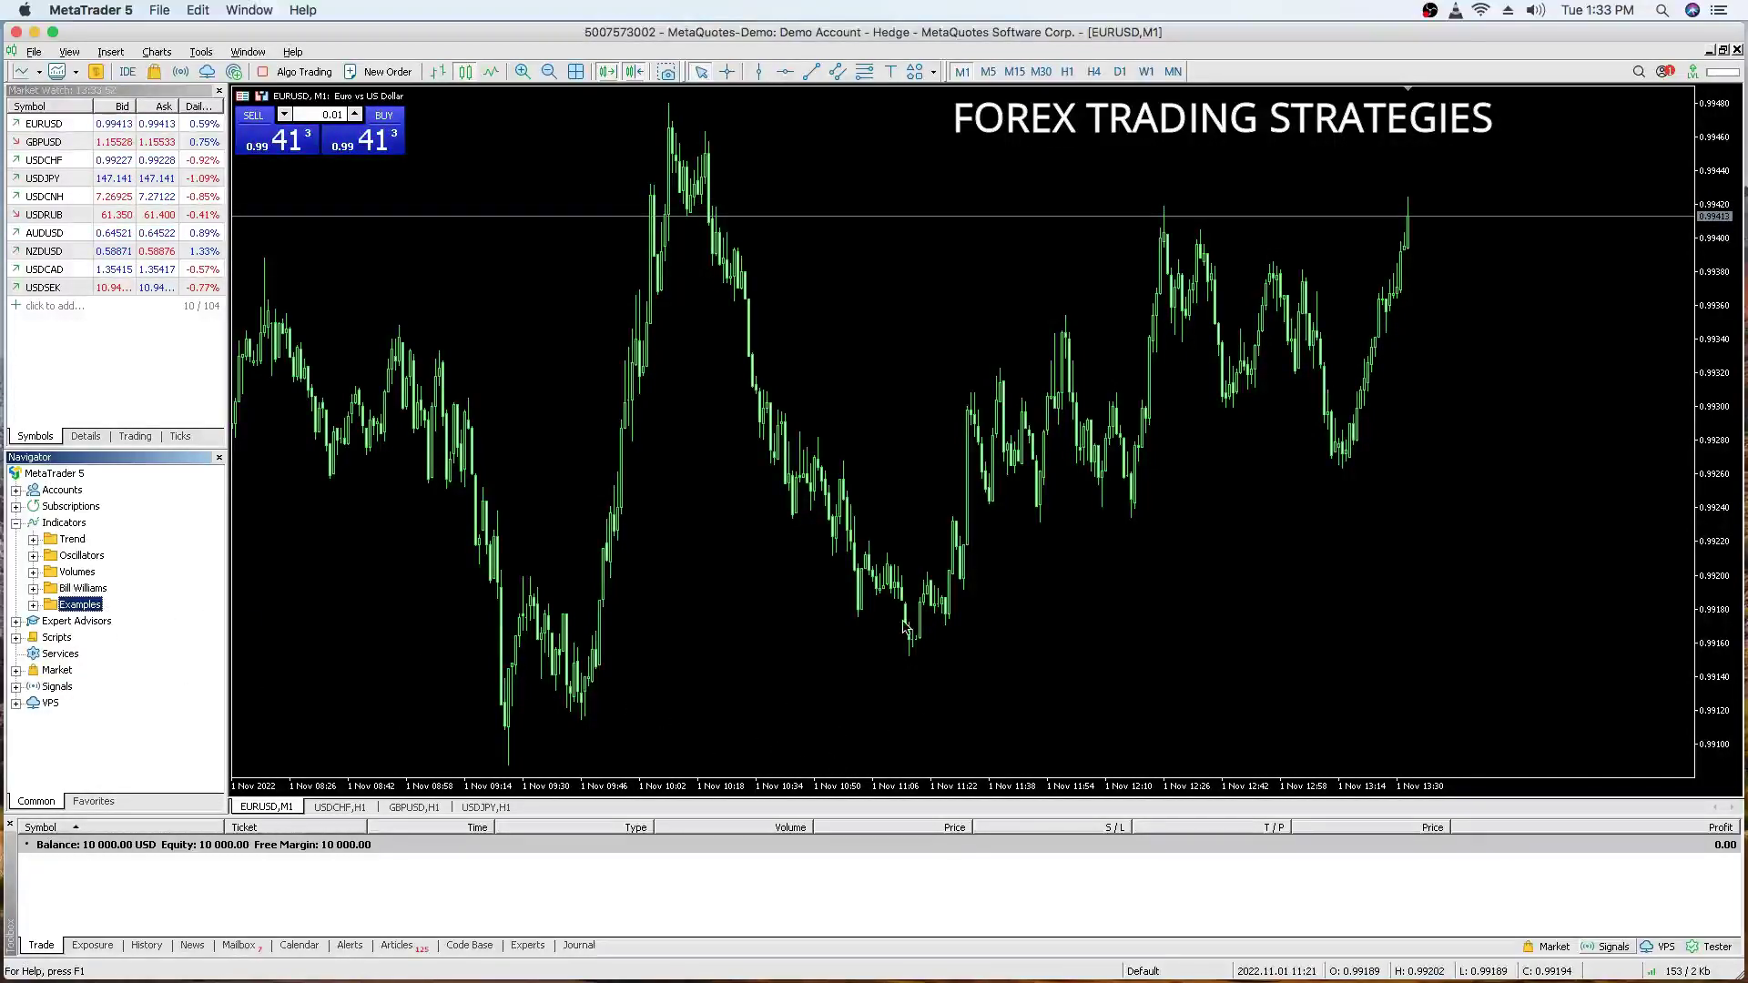
{"action": "left_click", "coordinate": [35, 32]}
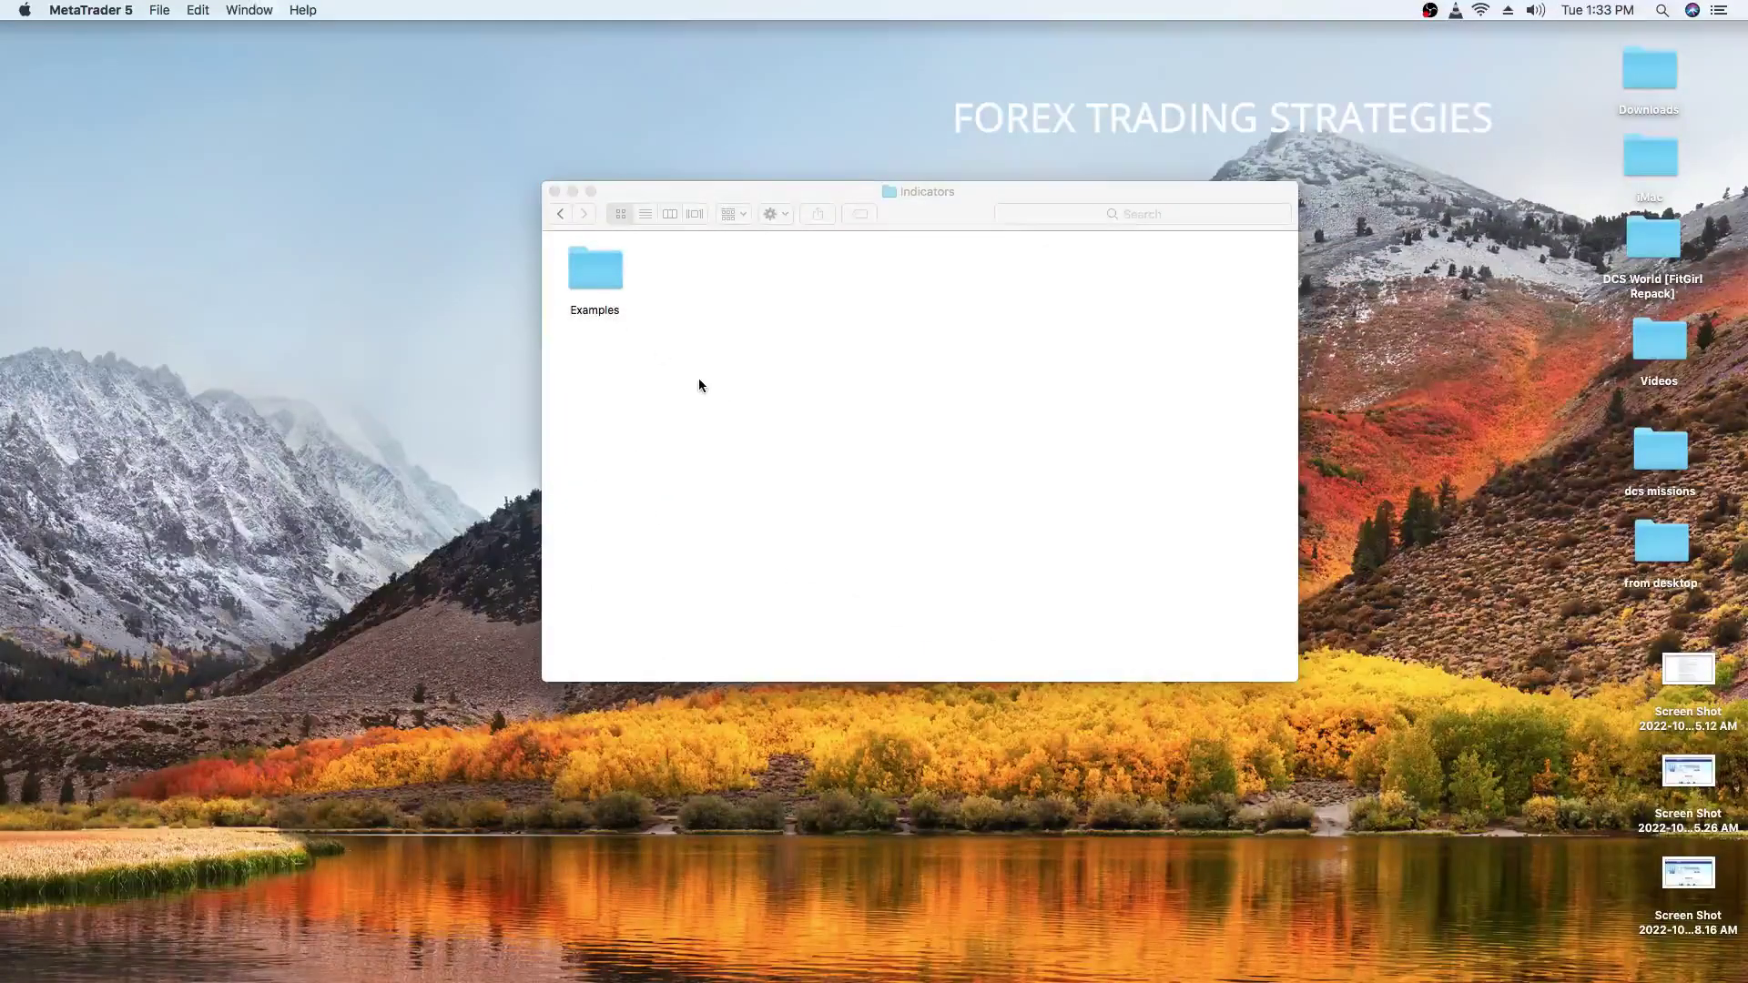
- Create a new folder named 'zar' in the bottle's Indicators folder beside Examples
{"action": "left_click", "coordinate": [692, 272]}
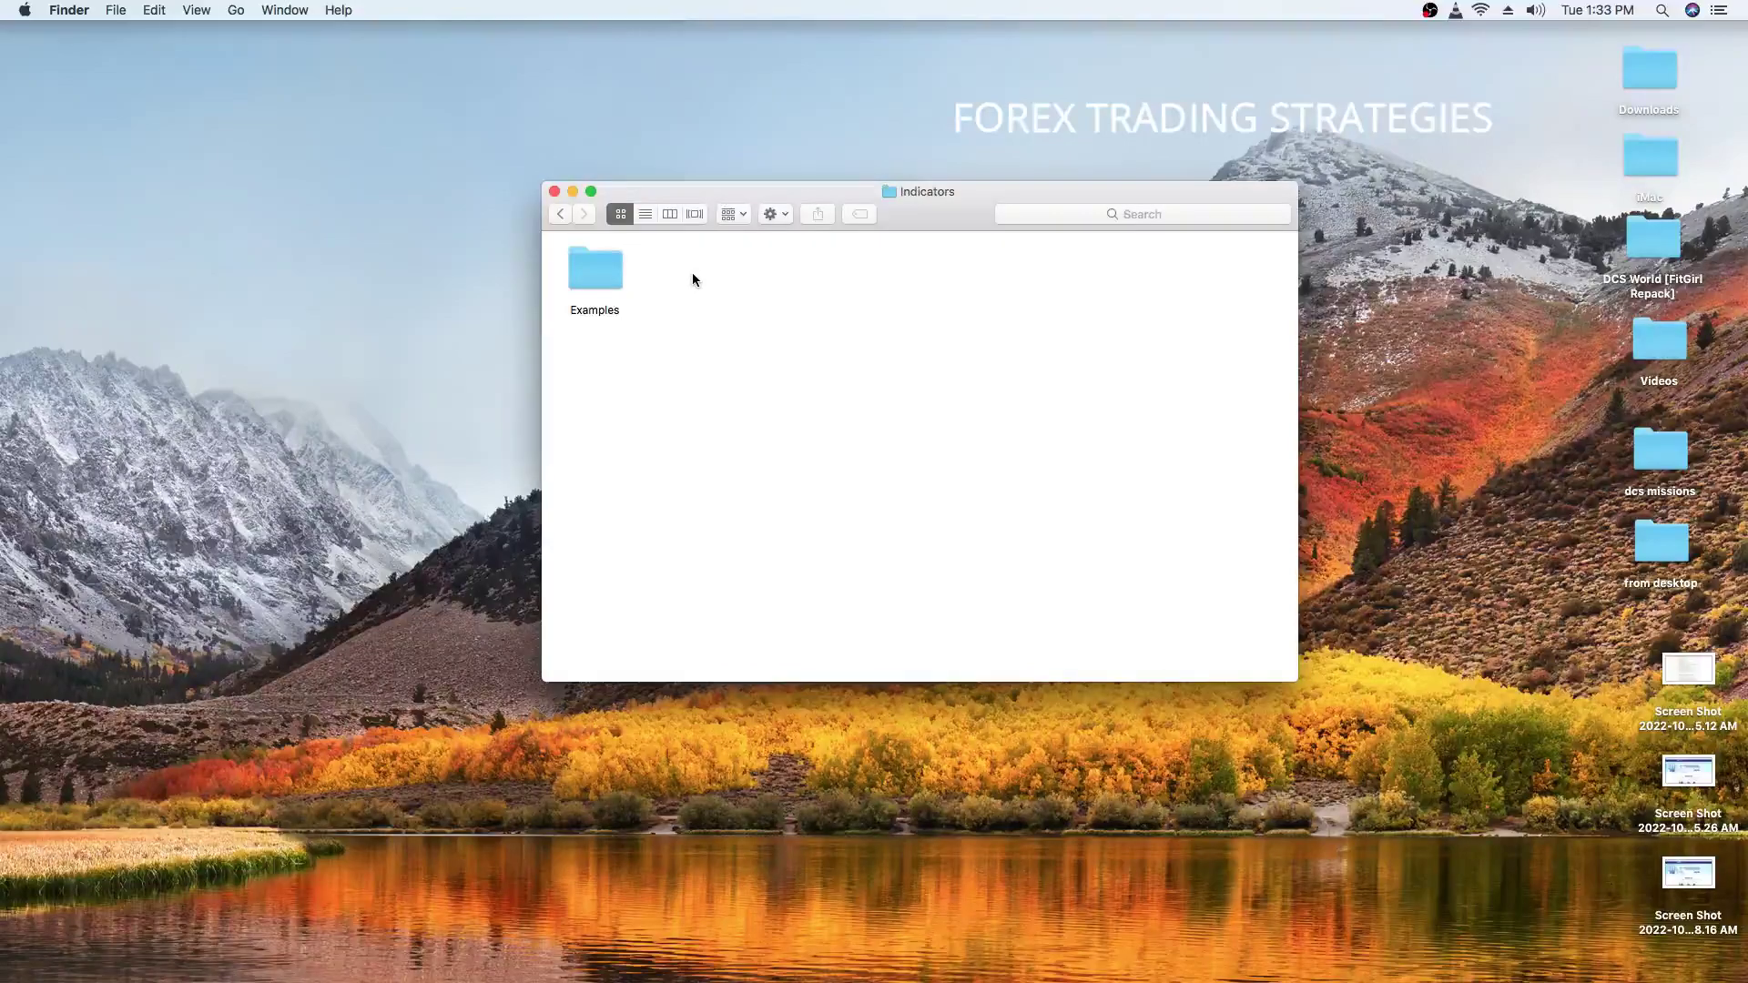
{"action": "right_click", "coordinate": [695, 278]}
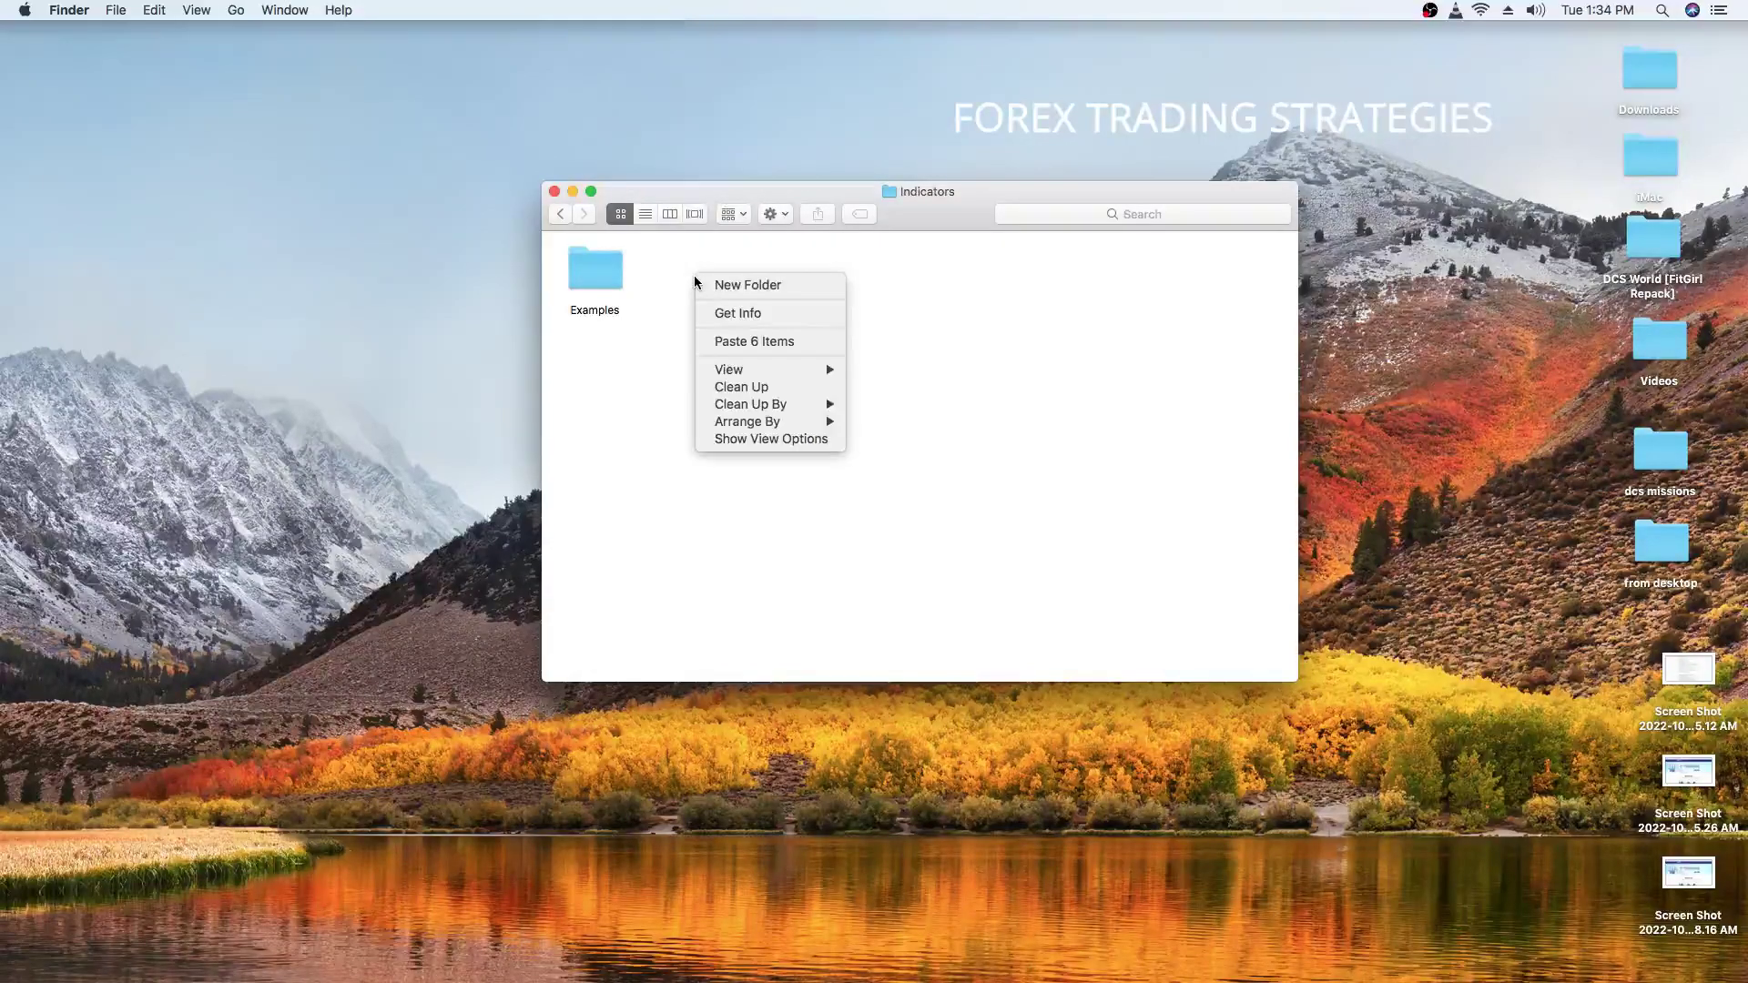
{"action": "left_click", "coordinate": [752, 282]}
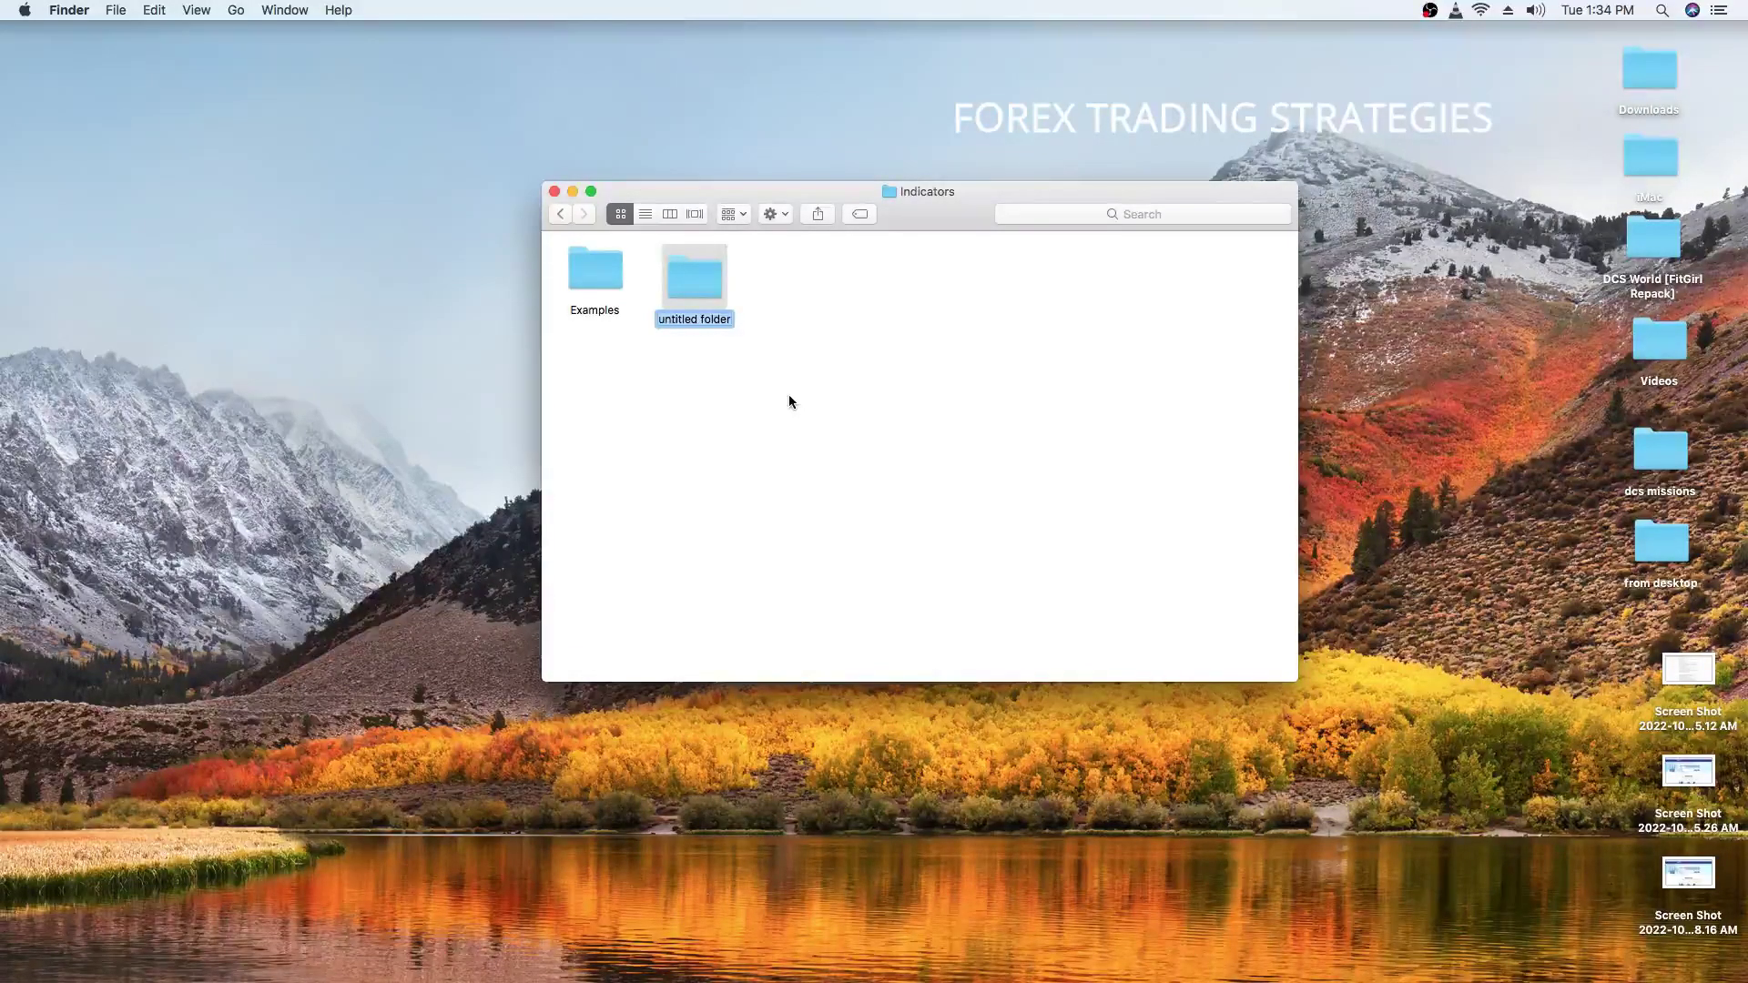
{"action": "type", "text": "zar"}
{"action": "left_click", "coordinate": [805, 379]}
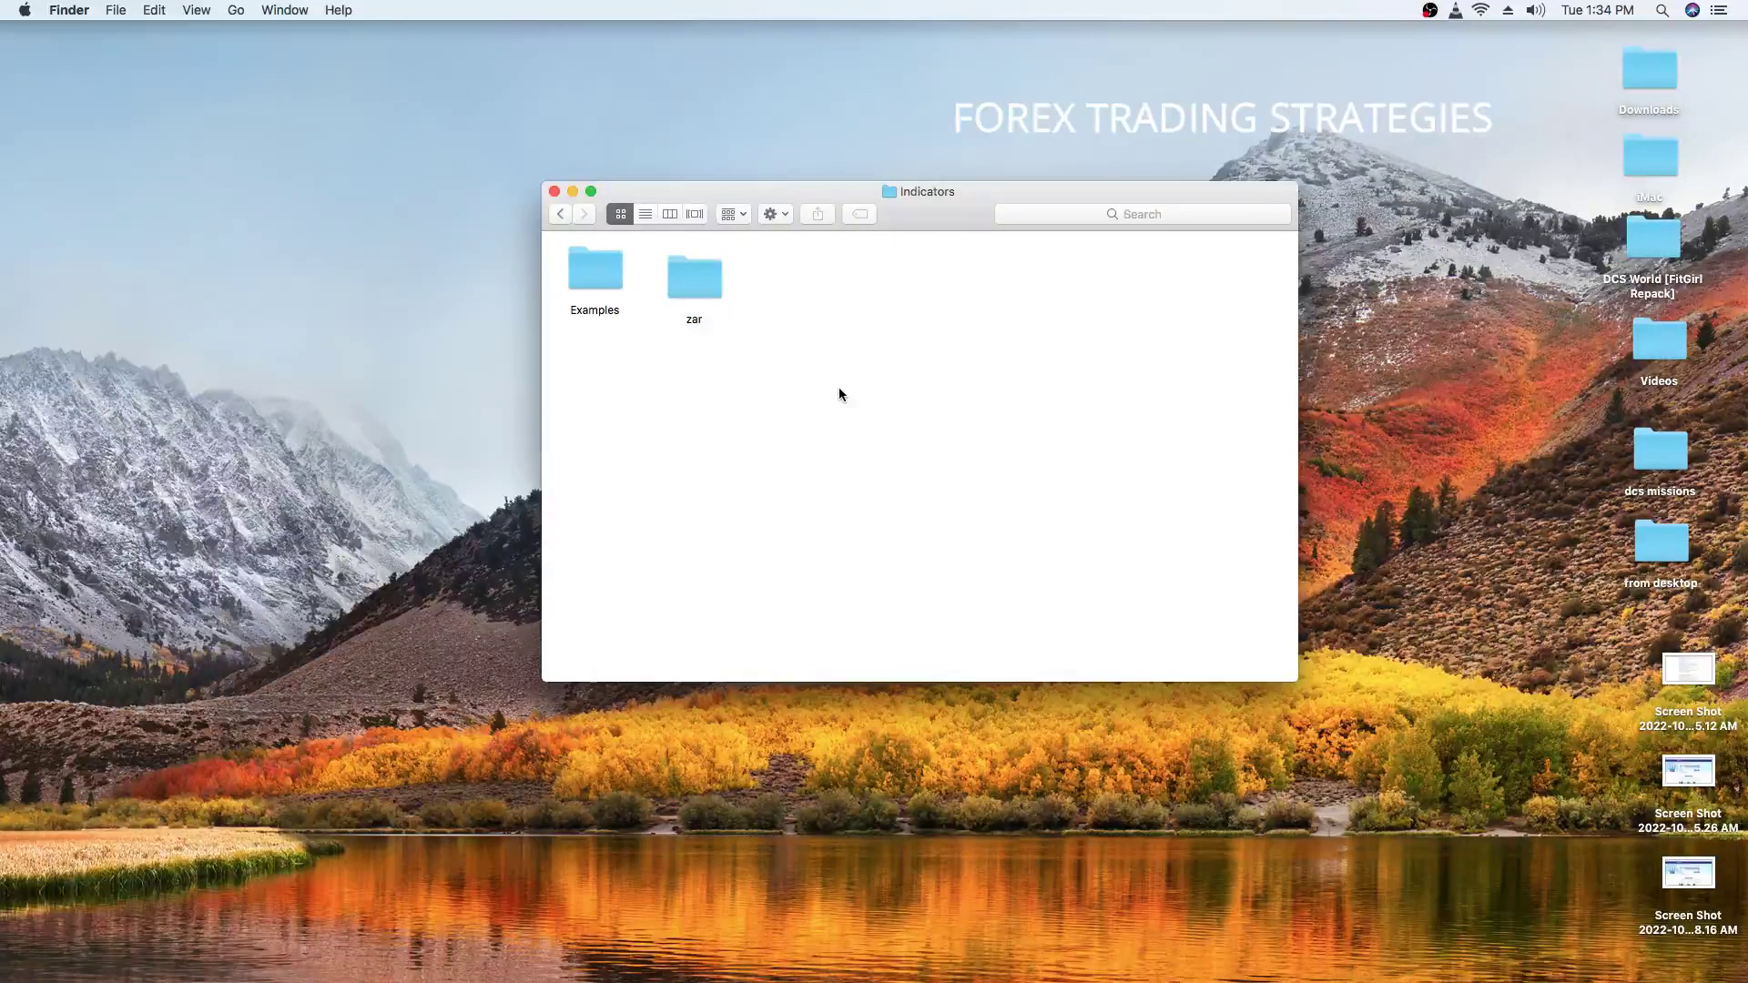
- Open zar, then open the vix75 system folder inside from desktop alongside it
{"action": "double_click", "coordinate": [698, 280]}
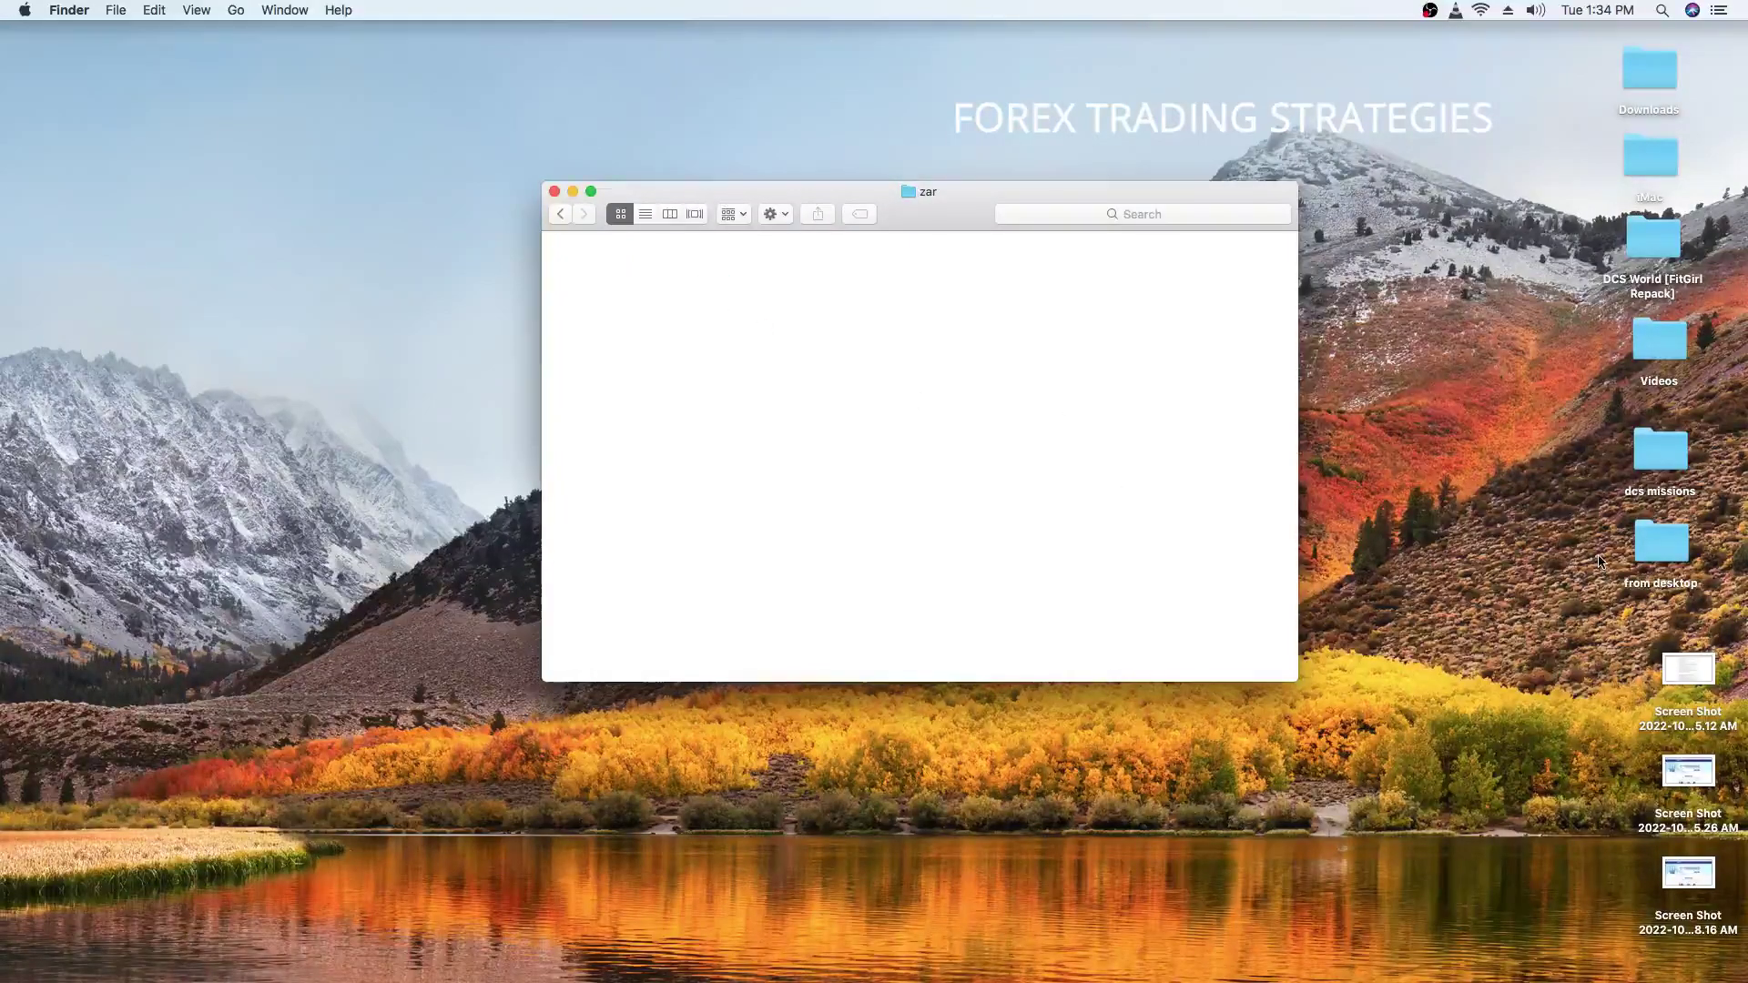
{"action": "double_click", "coordinate": [1663, 544]}
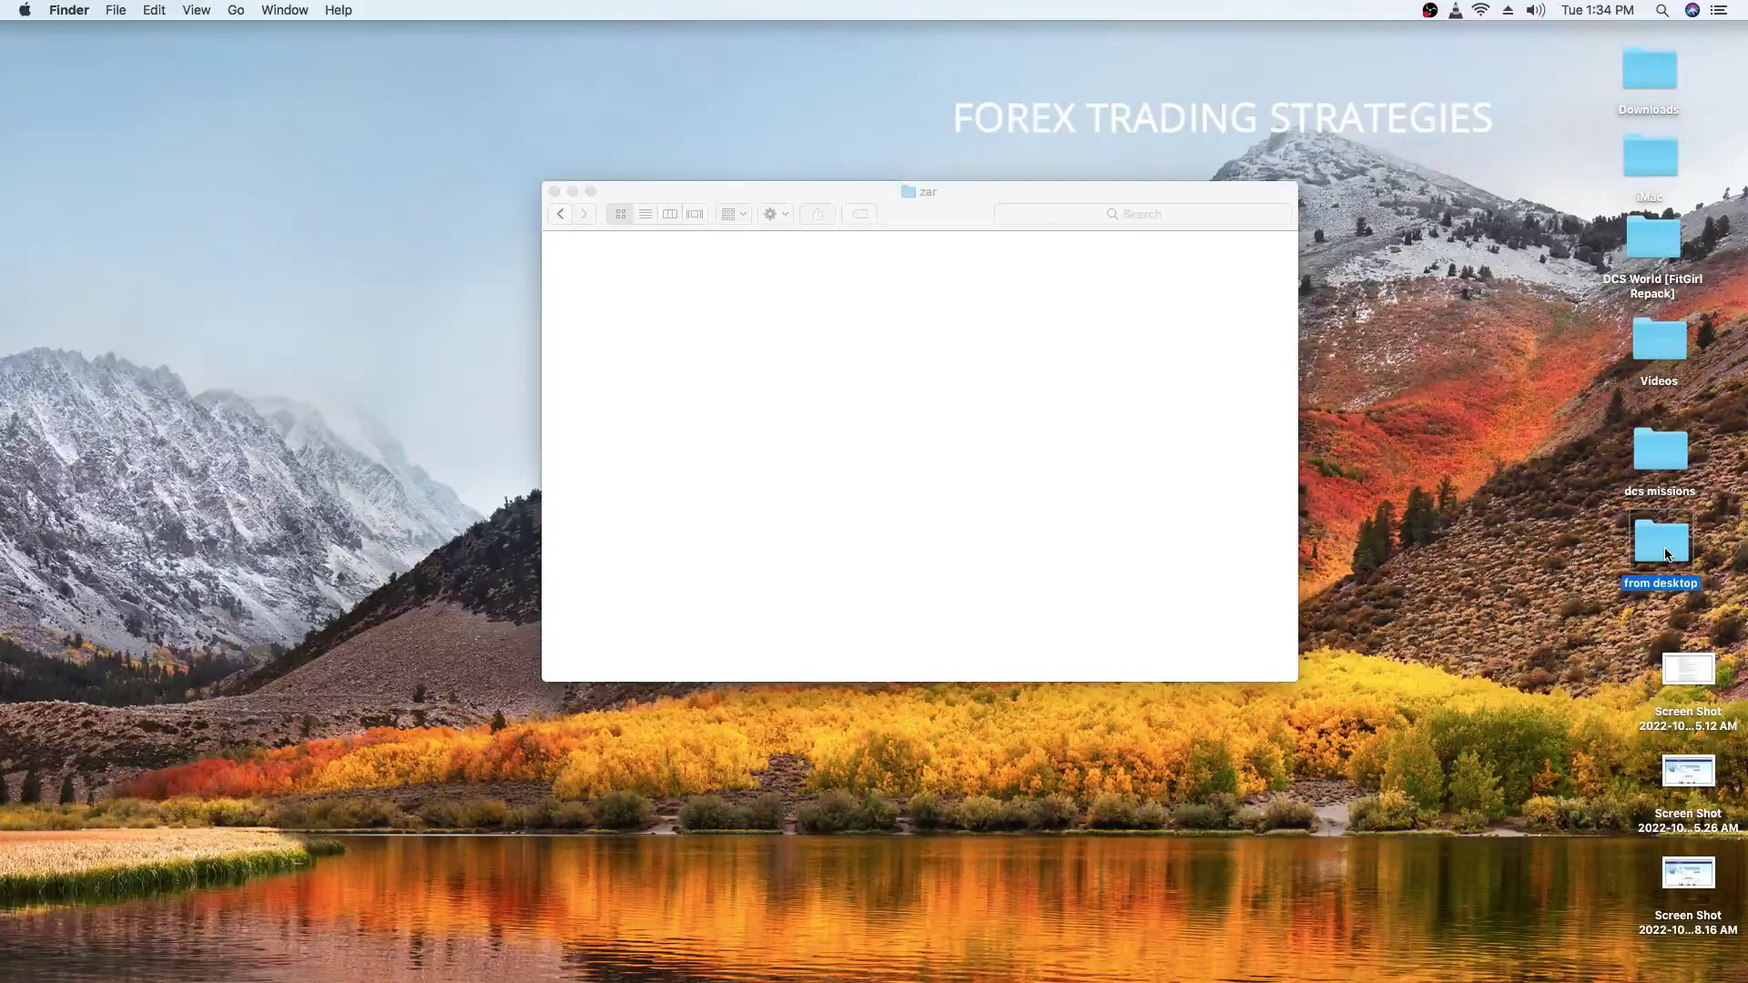
{"action": "left_click_drag", "start_coordinate": [1236, 537], "coordinate": [1234, 733]}
{"action": "double_click", "coordinate": [689, 719]}
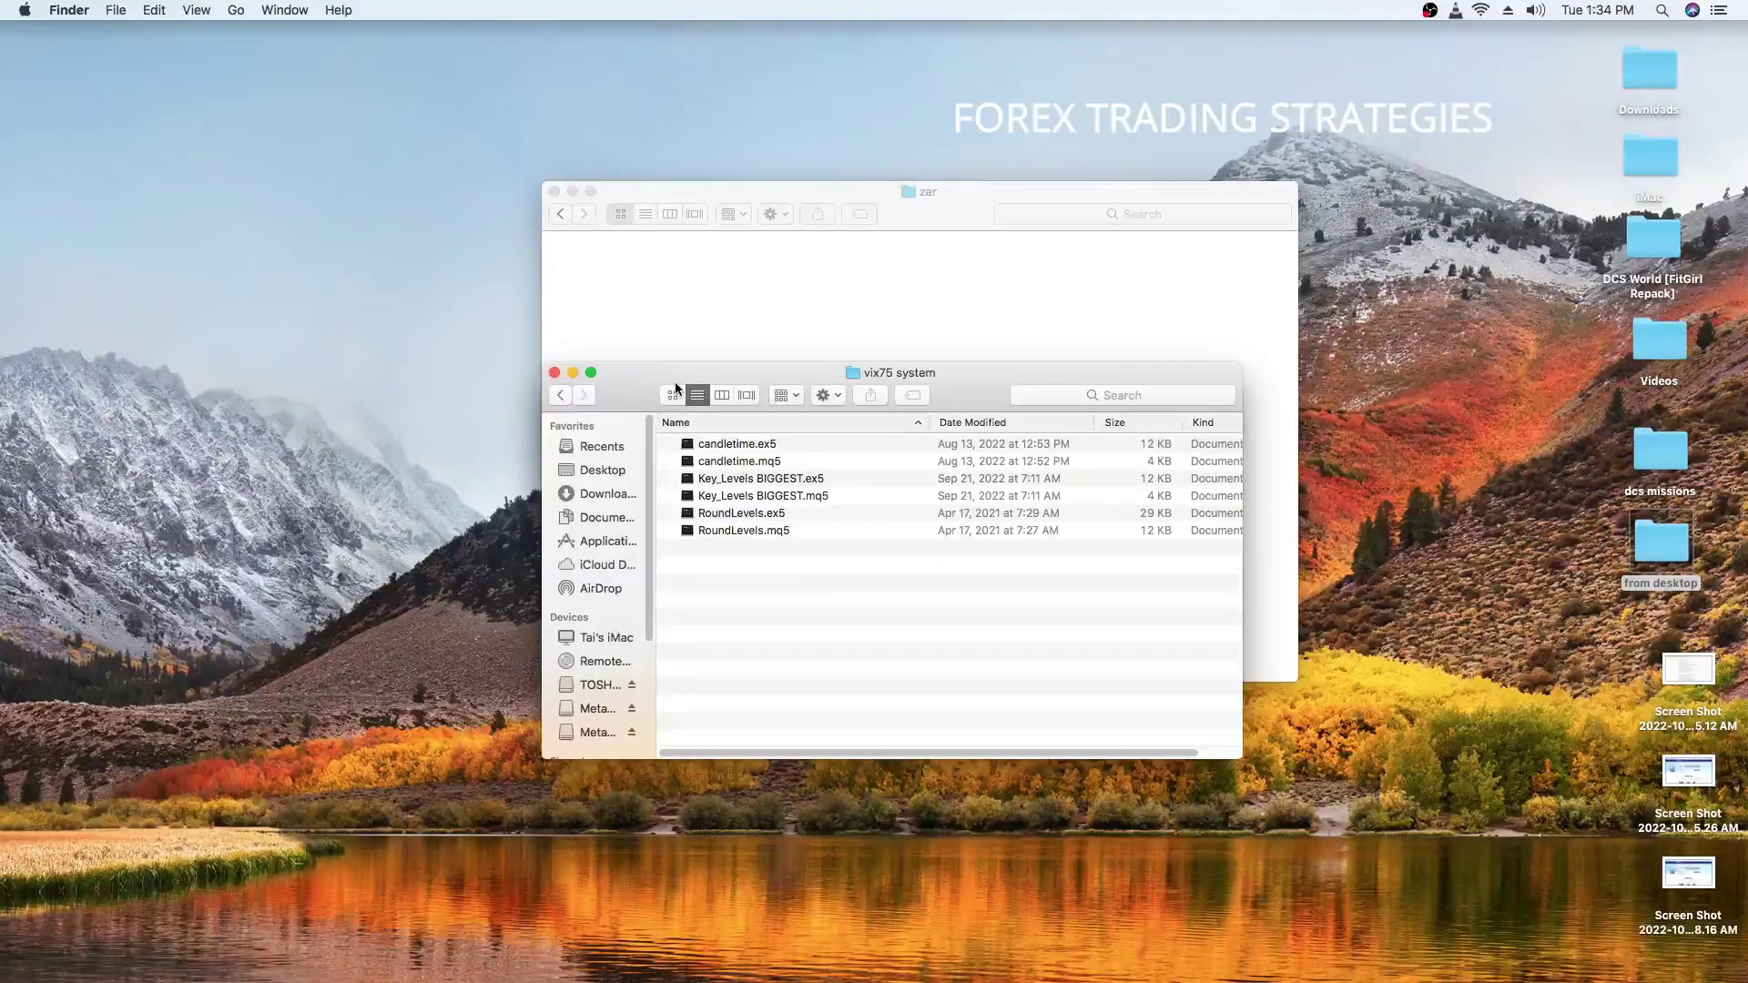
{"action": "left_click_drag", "start_coordinate": [742, 372], "coordinate": [380, 303]}
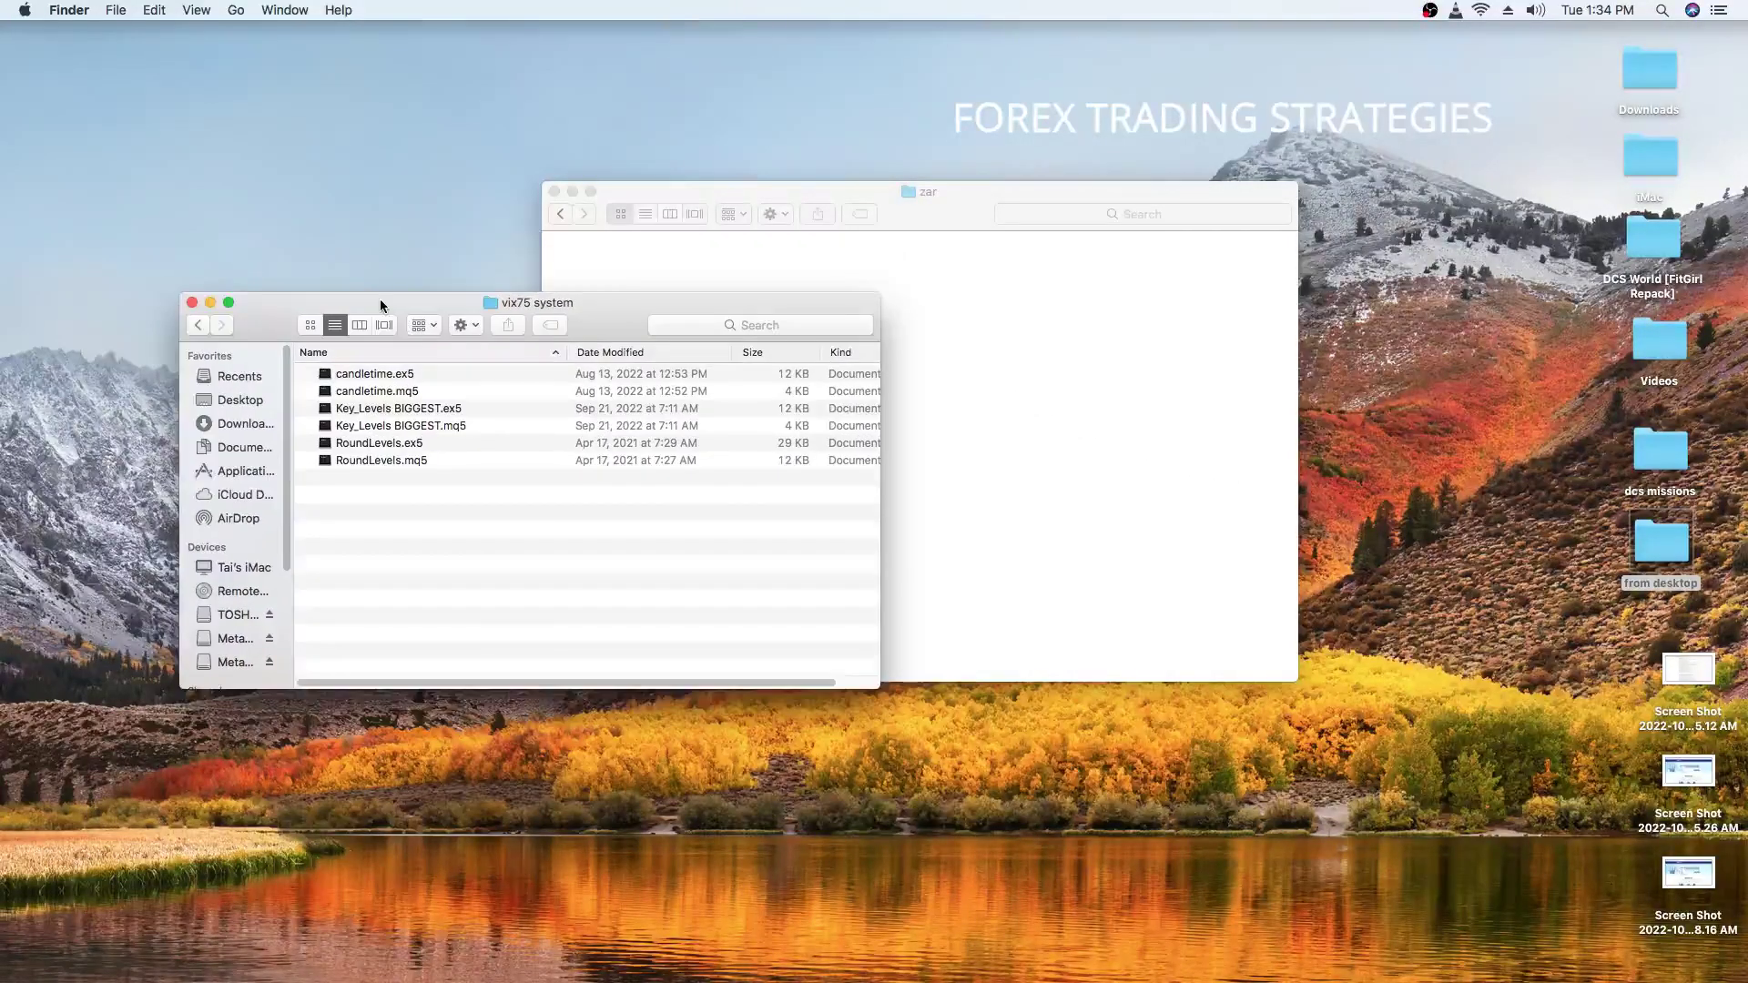
- Copy the six candletime, Key_Levels BIGGEST and RoundLevels ex5/mq5 files into zar
{"action": "left_click_drag", "start_coordinate": [428, 484], "coordinate": [619, 399]}
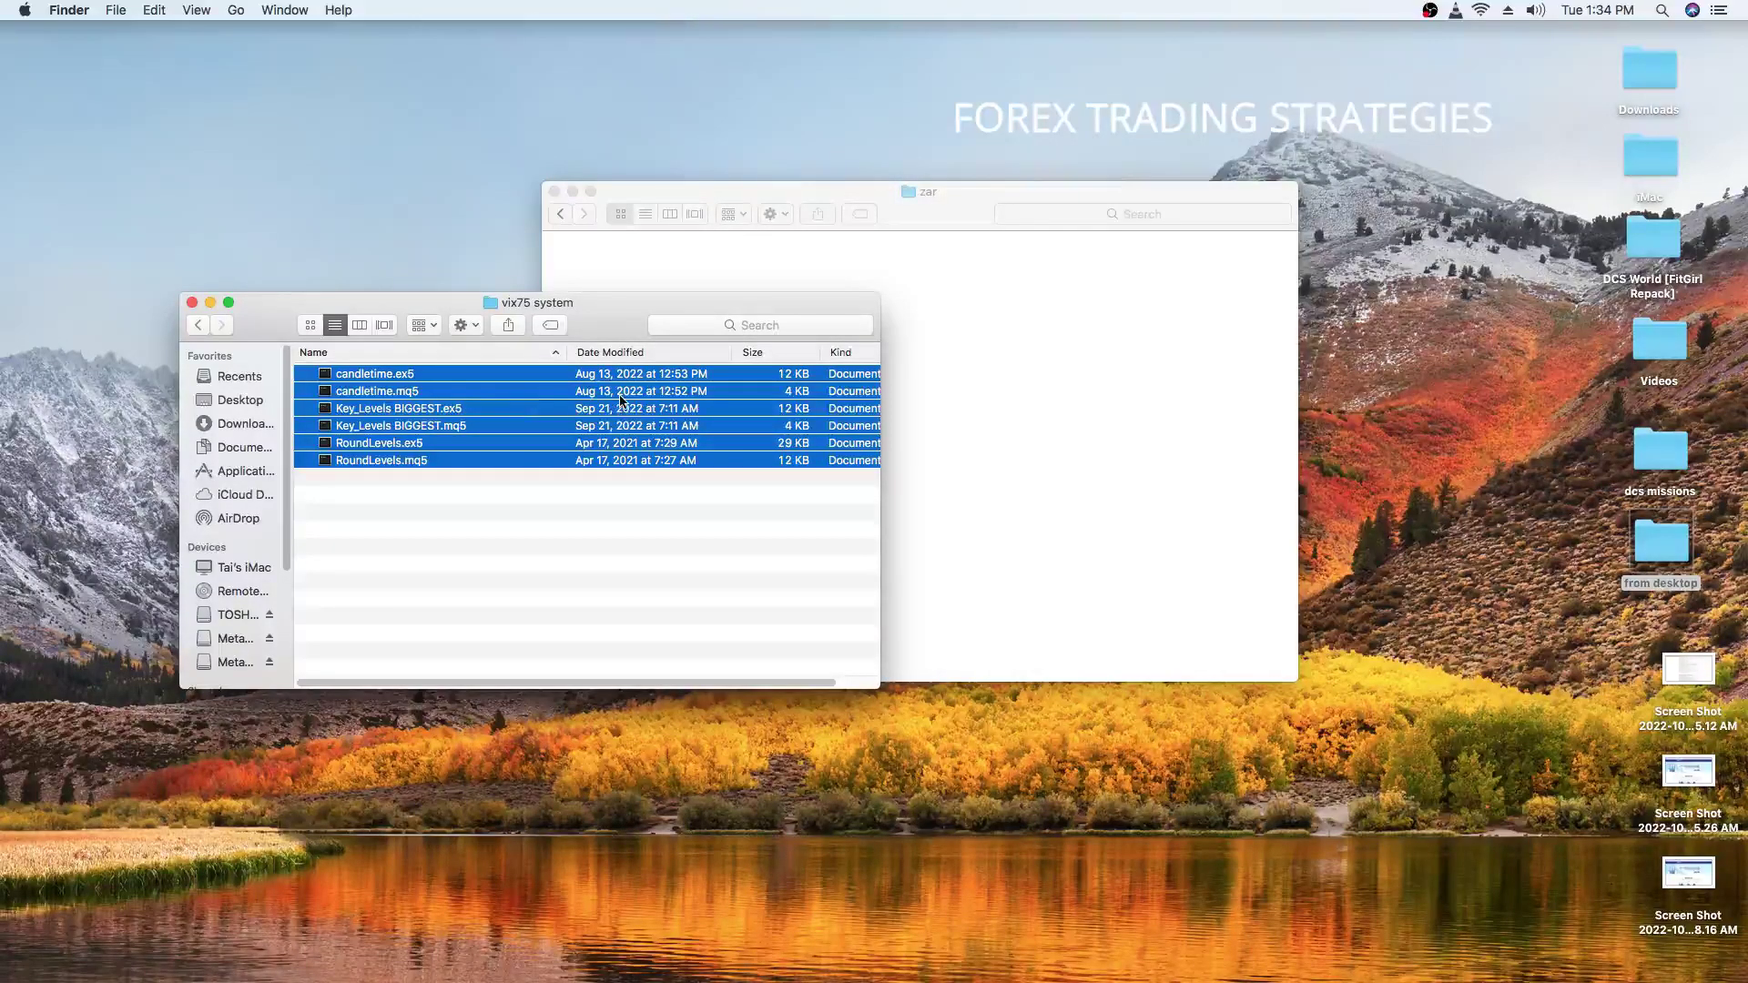
{"action": "right_click", "coordinate": [461, 381]}
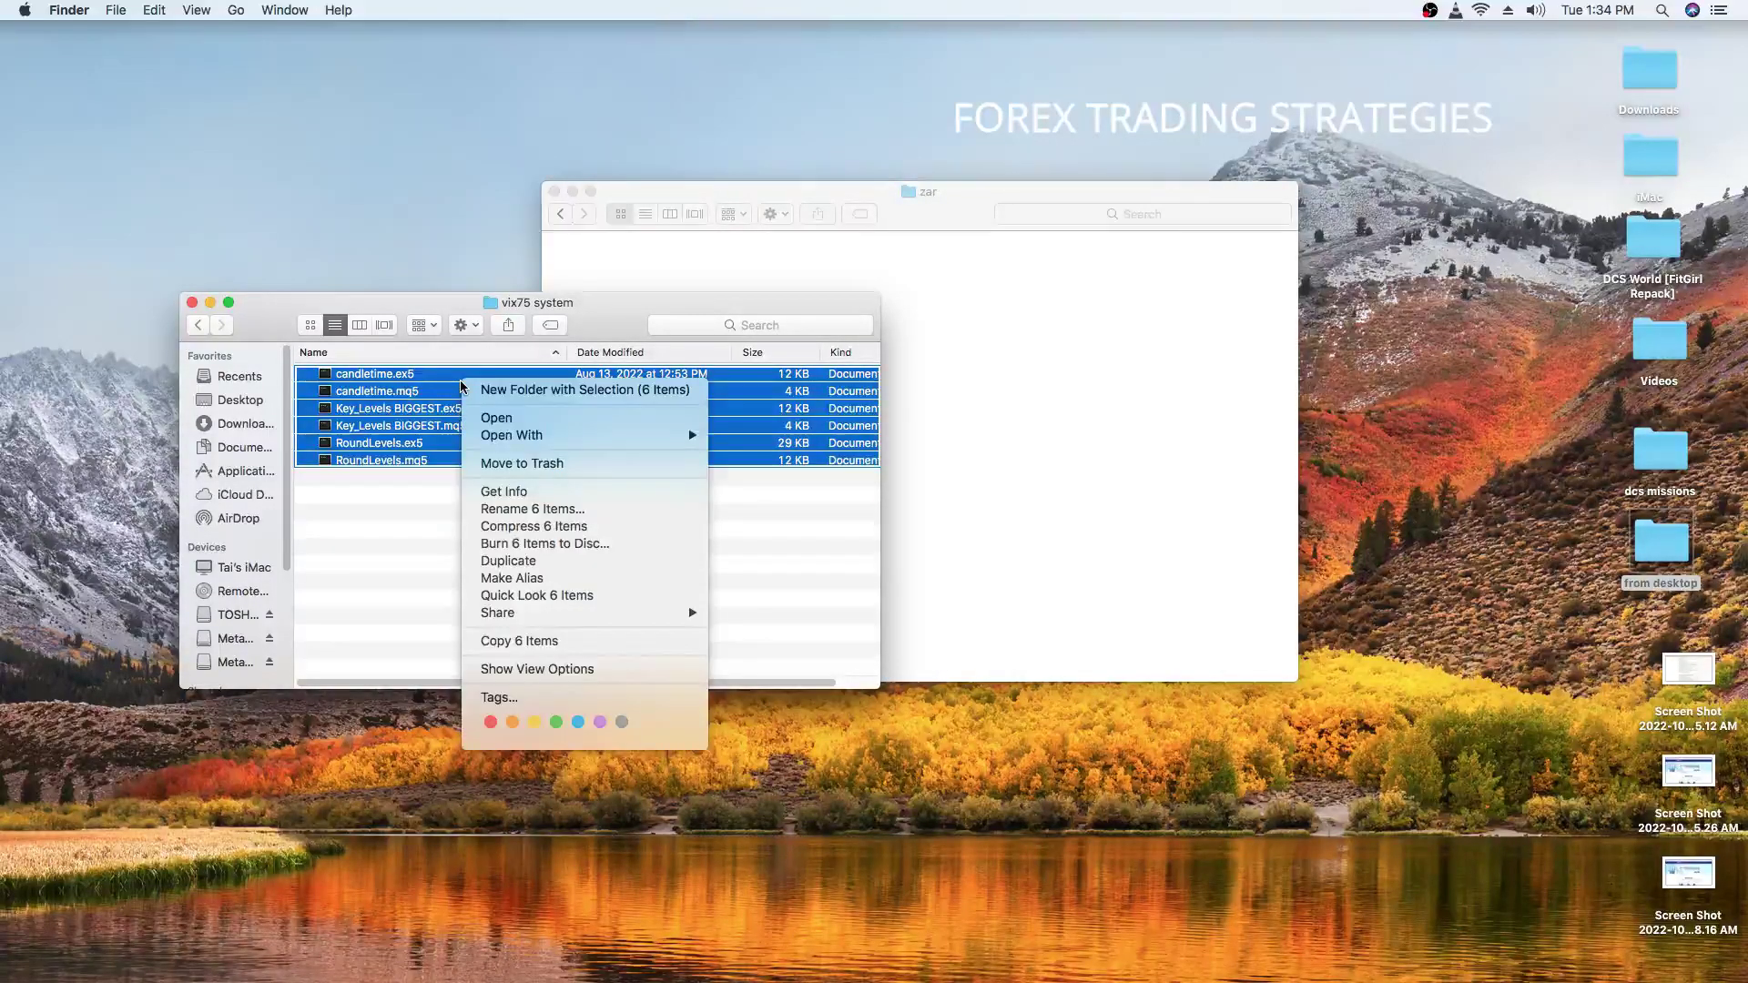
{"action": "left_click", "coordinate": [496, 640]}
{"action": "left_click", "coordinate": [1043, 469]}
{"action": "right_click", "coordinate": [826, 354]}
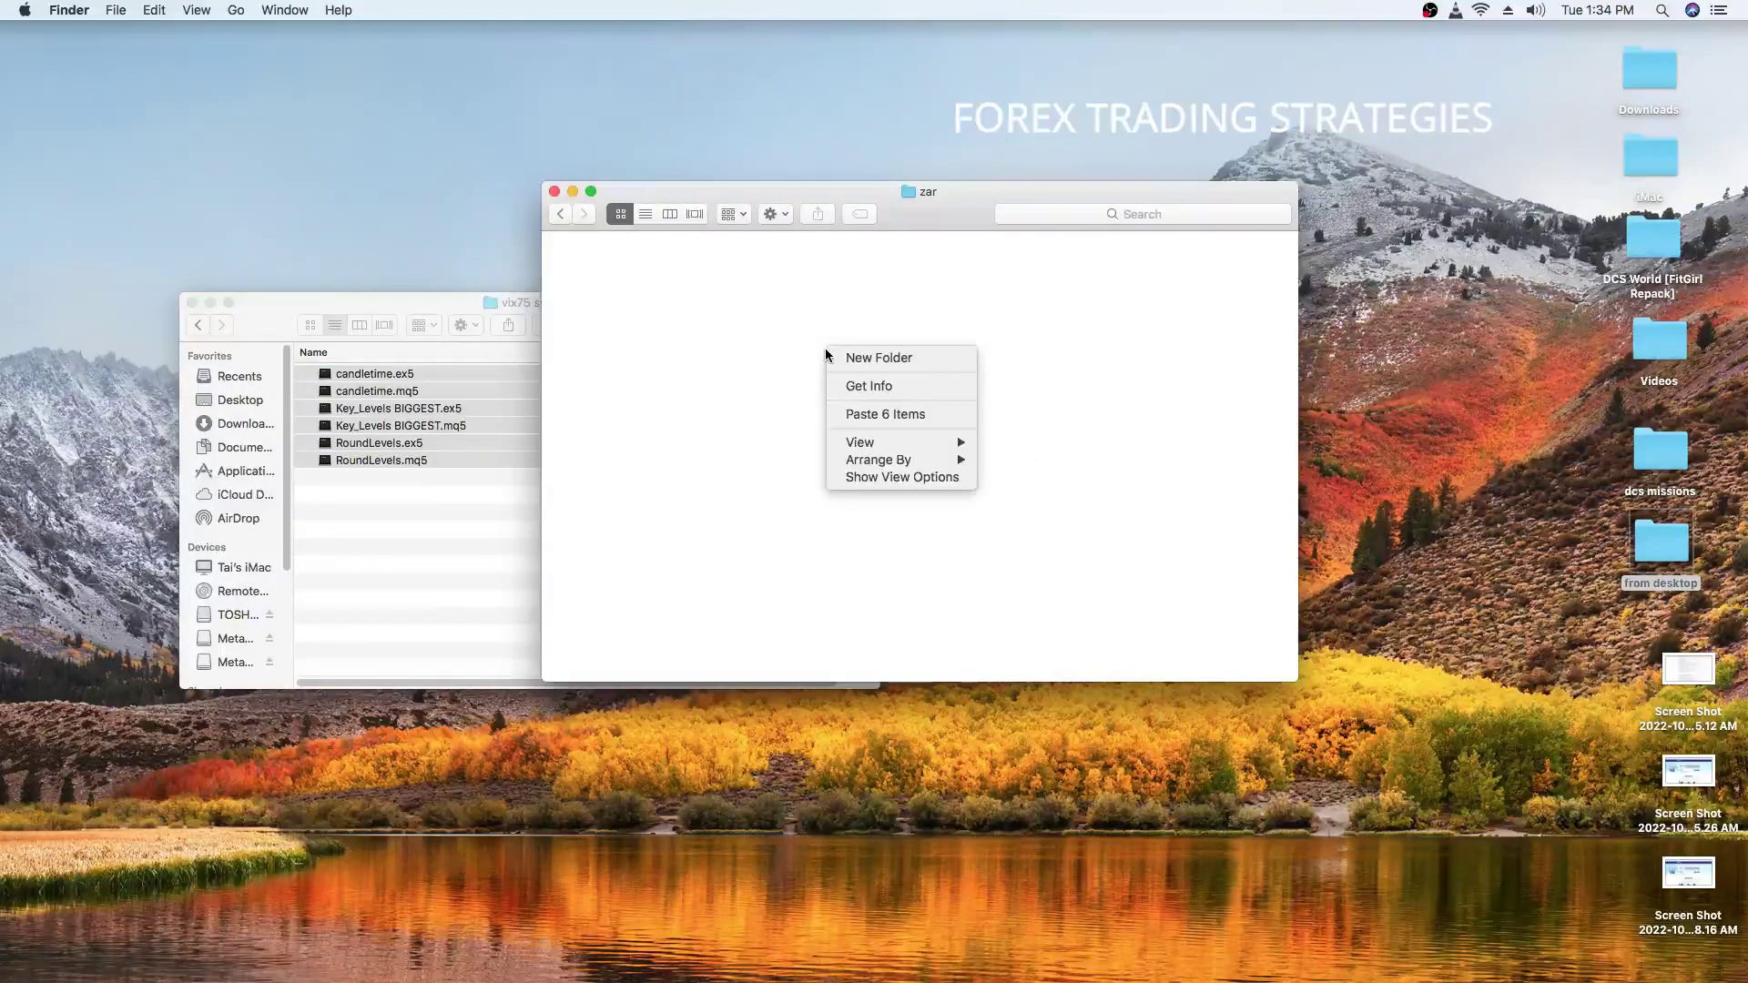
{"action": "left_click", "coordinate": [855, 415]}
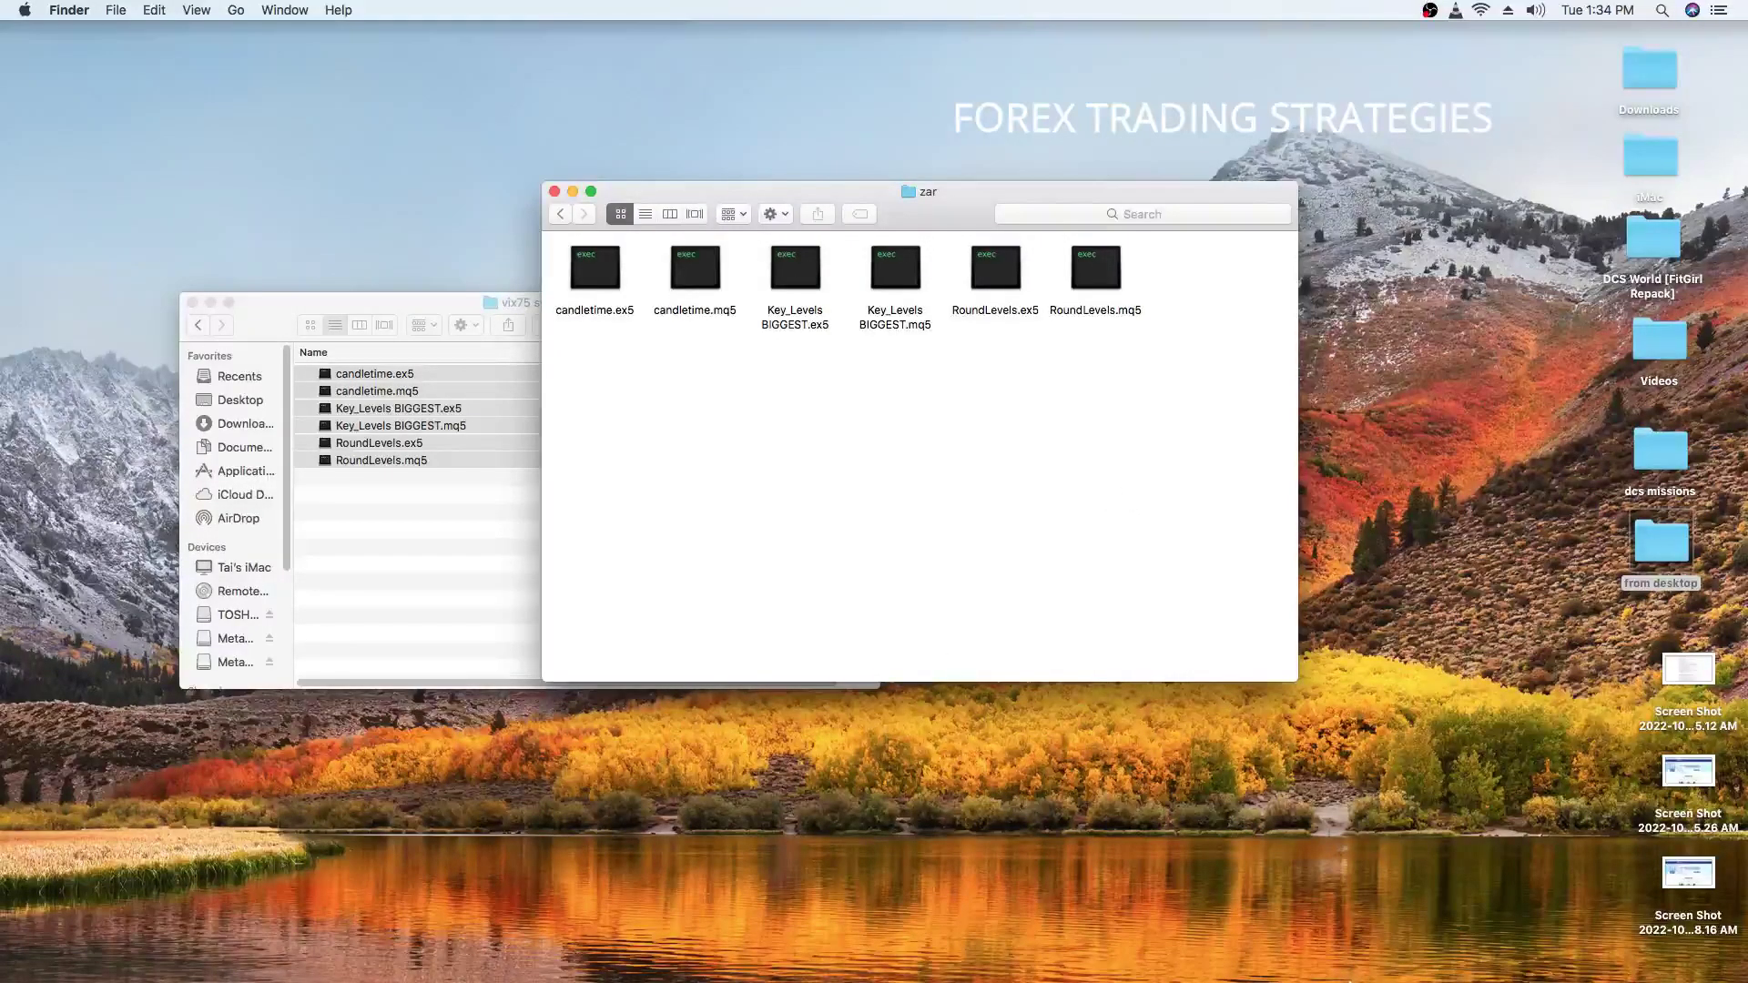
- Refresh the Navigator and expand the zar folder to show candletime, Key_Levels BIGGEST and RoundLevels
{"action": "left_click", "coordinate": [1516, 951]}
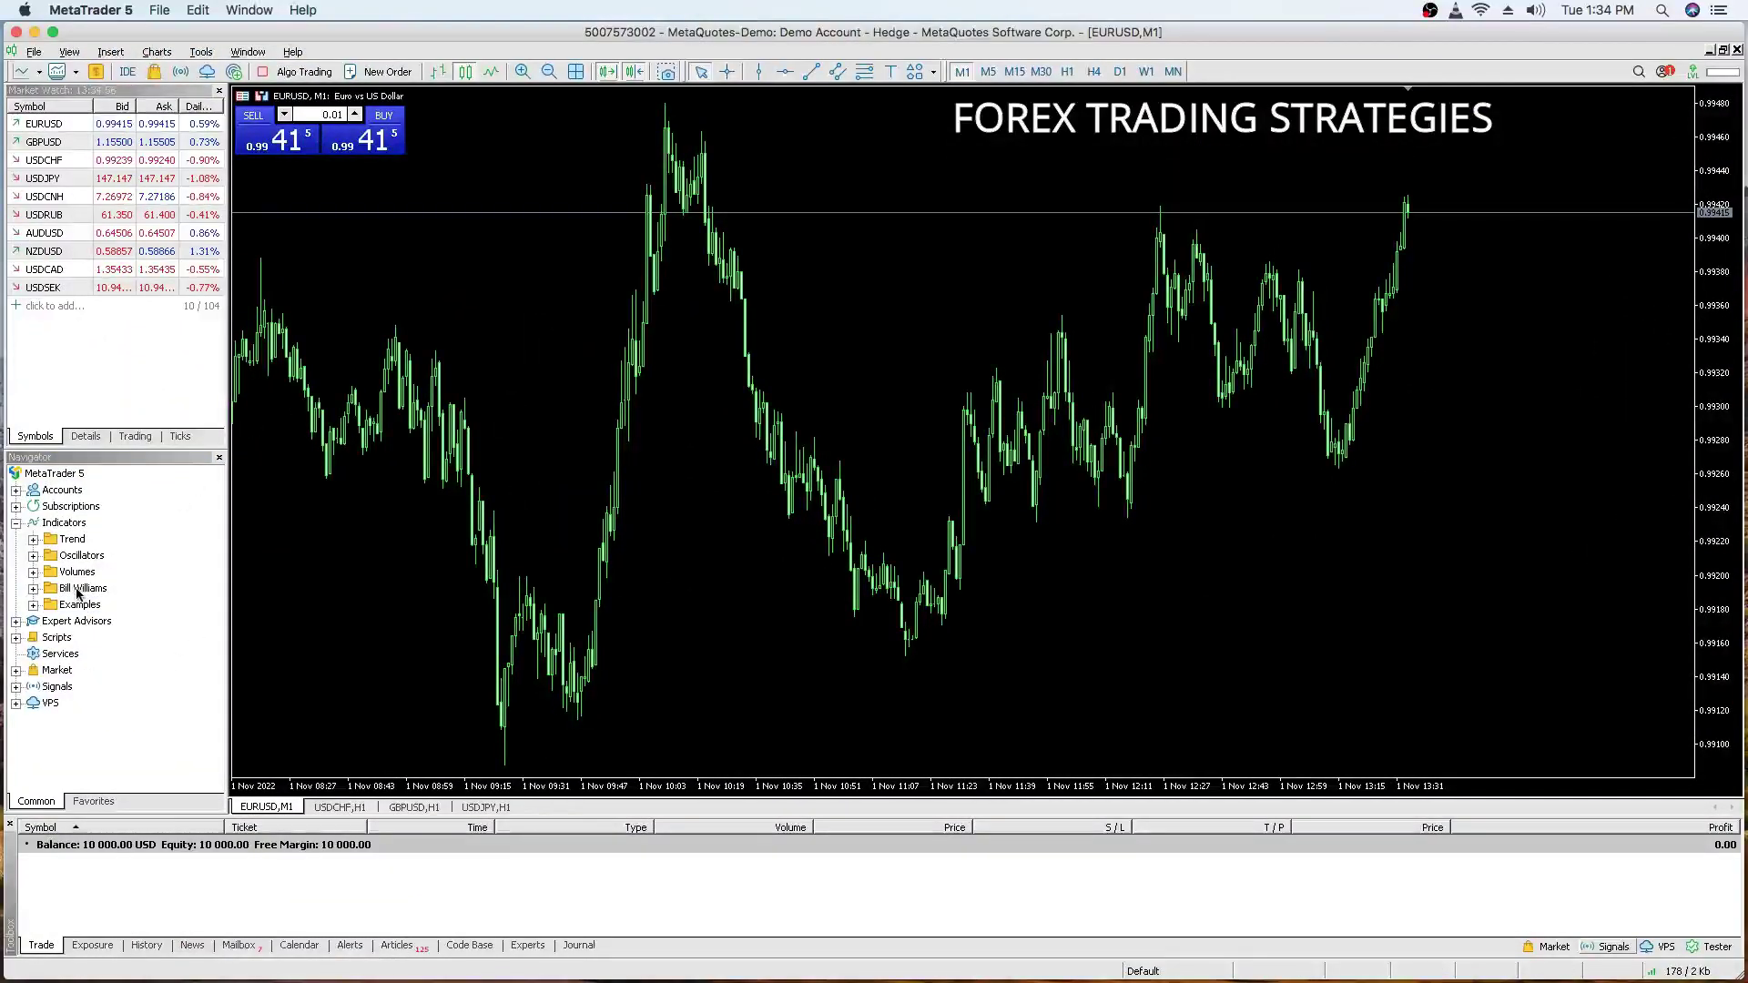
{"action": "right_click", "coordinate": [134, 725]}
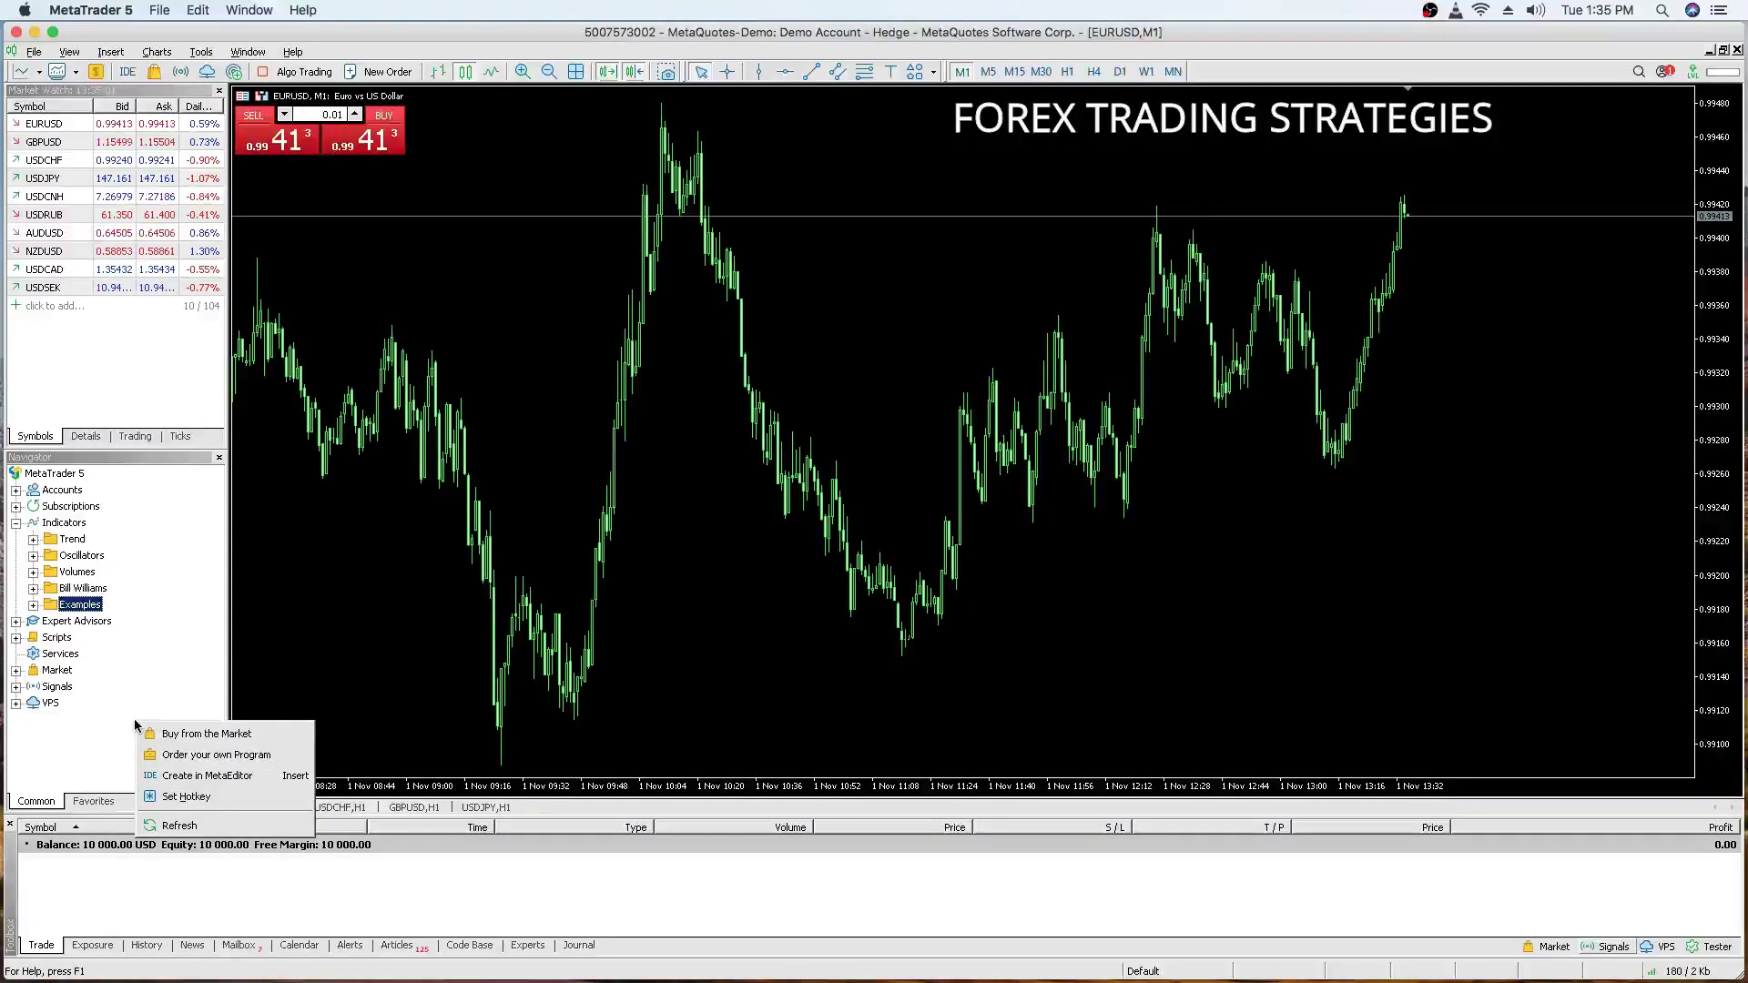
{"action": "left_click", "coordinate": [180, 825]}
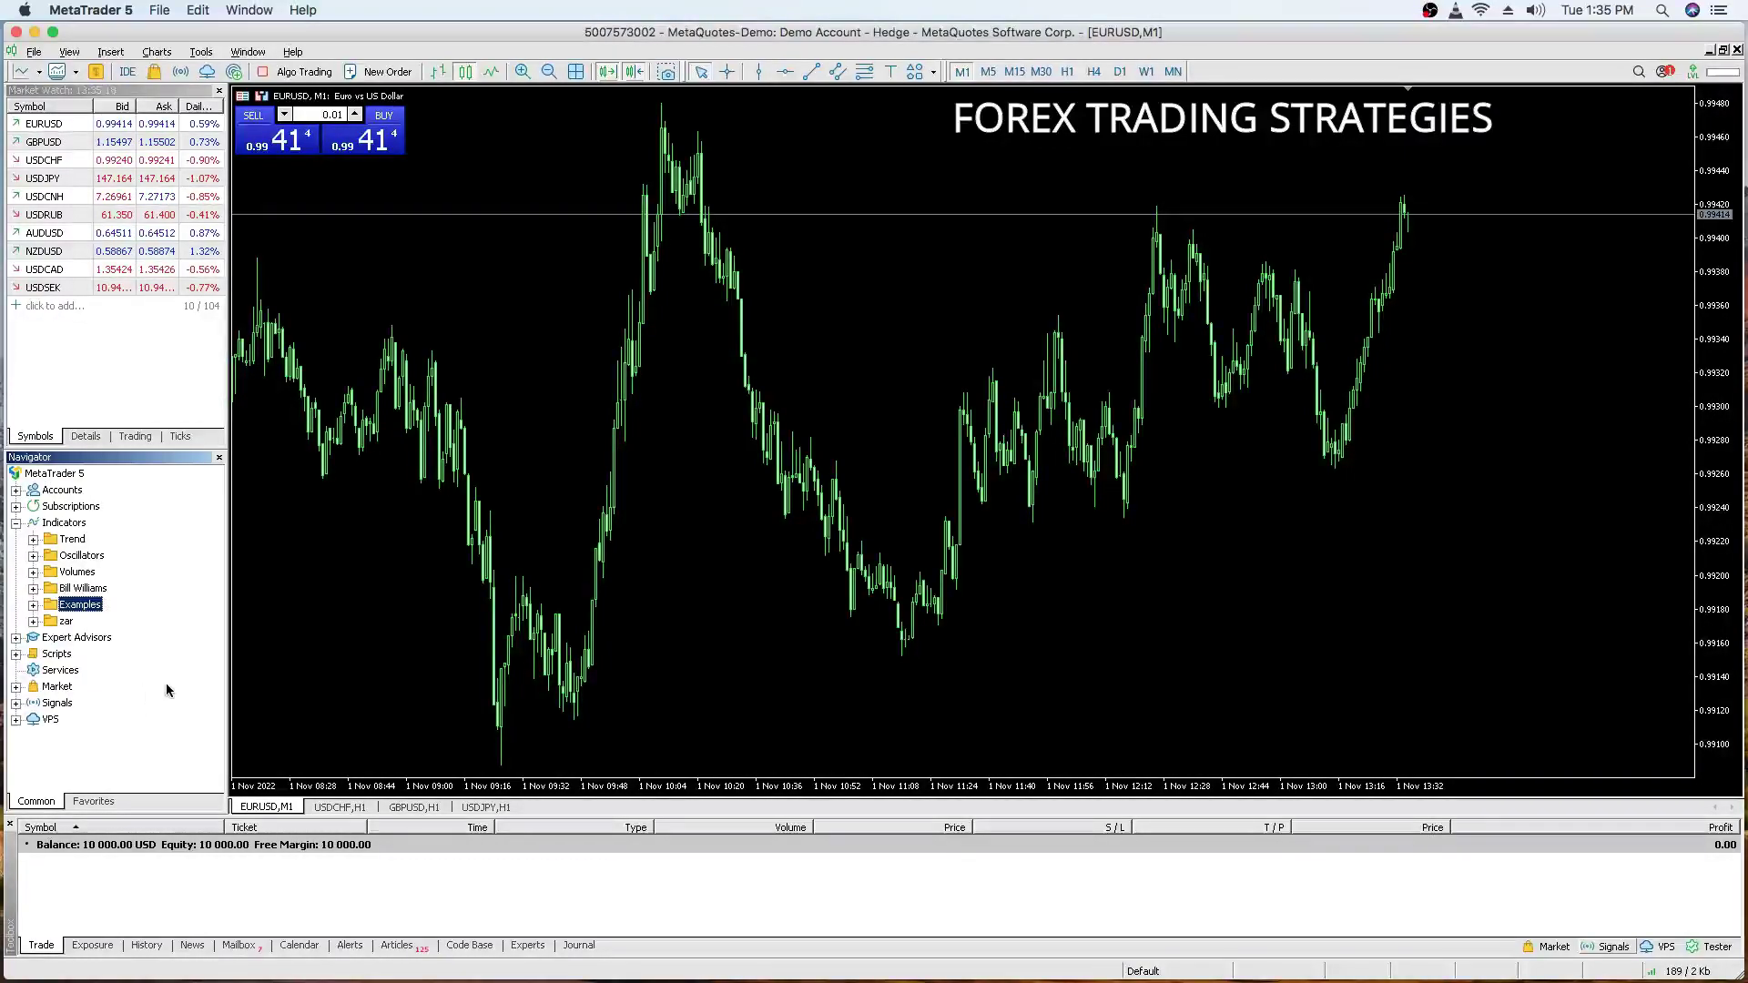
{"action": "left_click", "coordinate": [33, 622]}
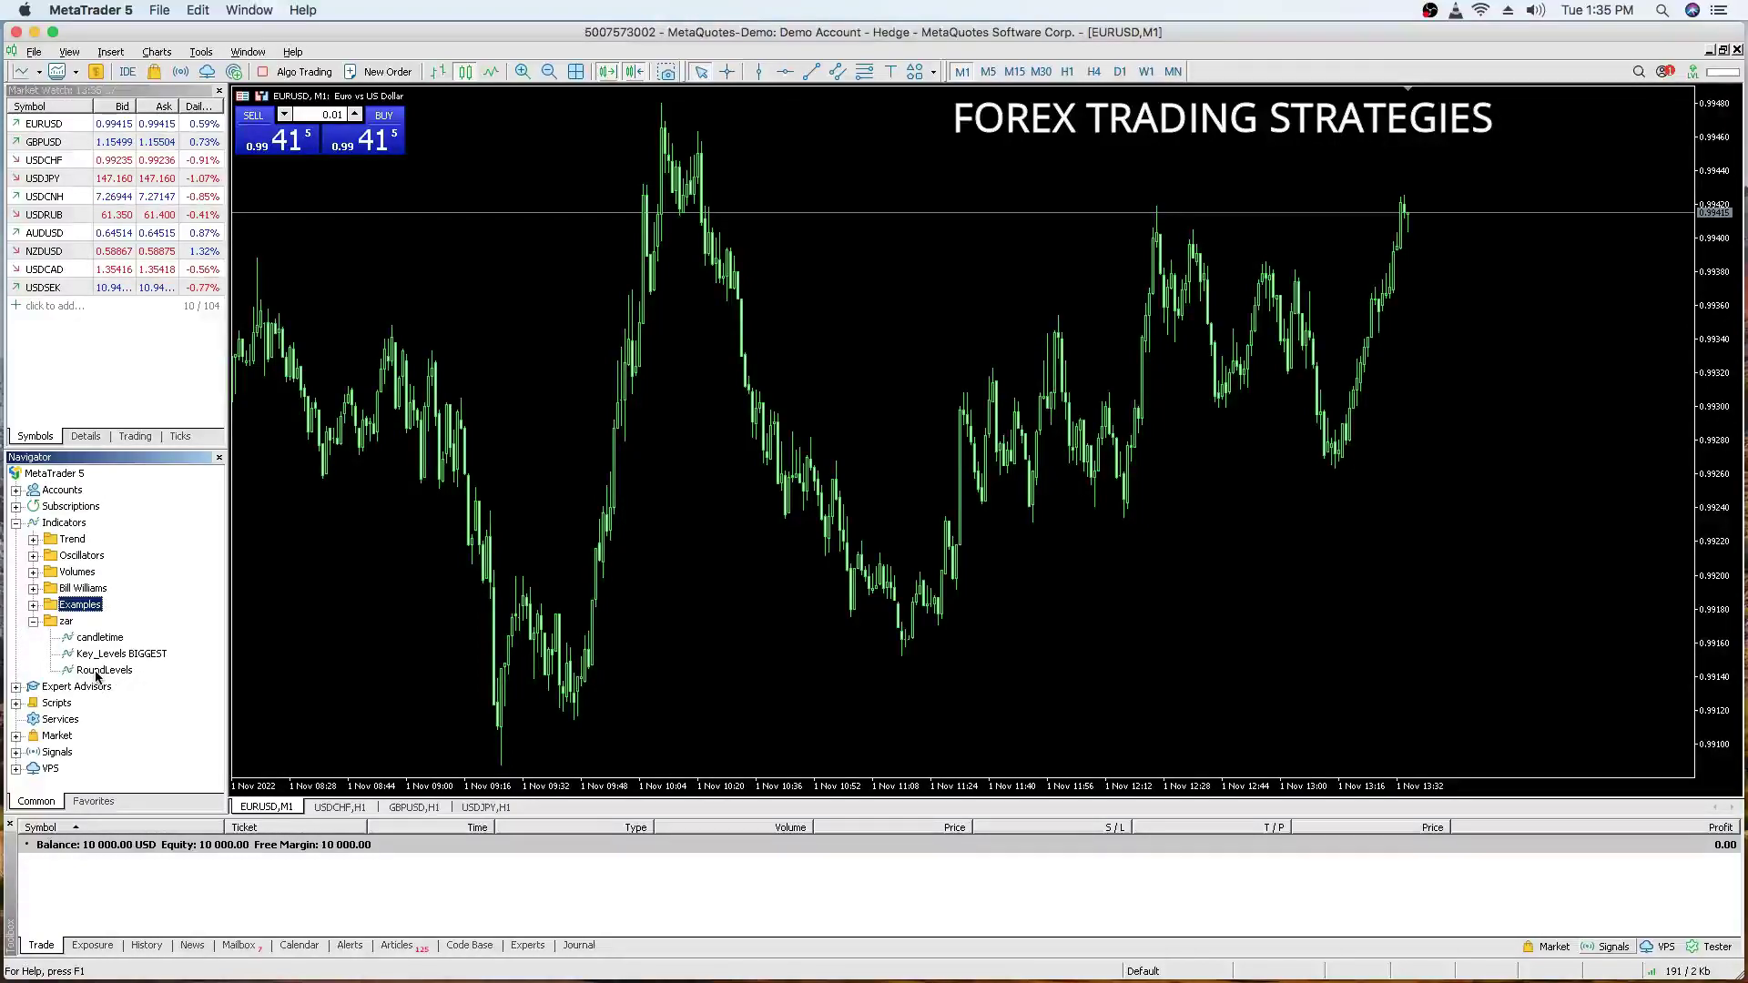
- Drop RoundLevels onto the EURUSD chart and set Interval 1000 and Zone width 100
{"action": "left_click_drag", "start_coordinate": [100, 671], "coordinate": [943, 372]}
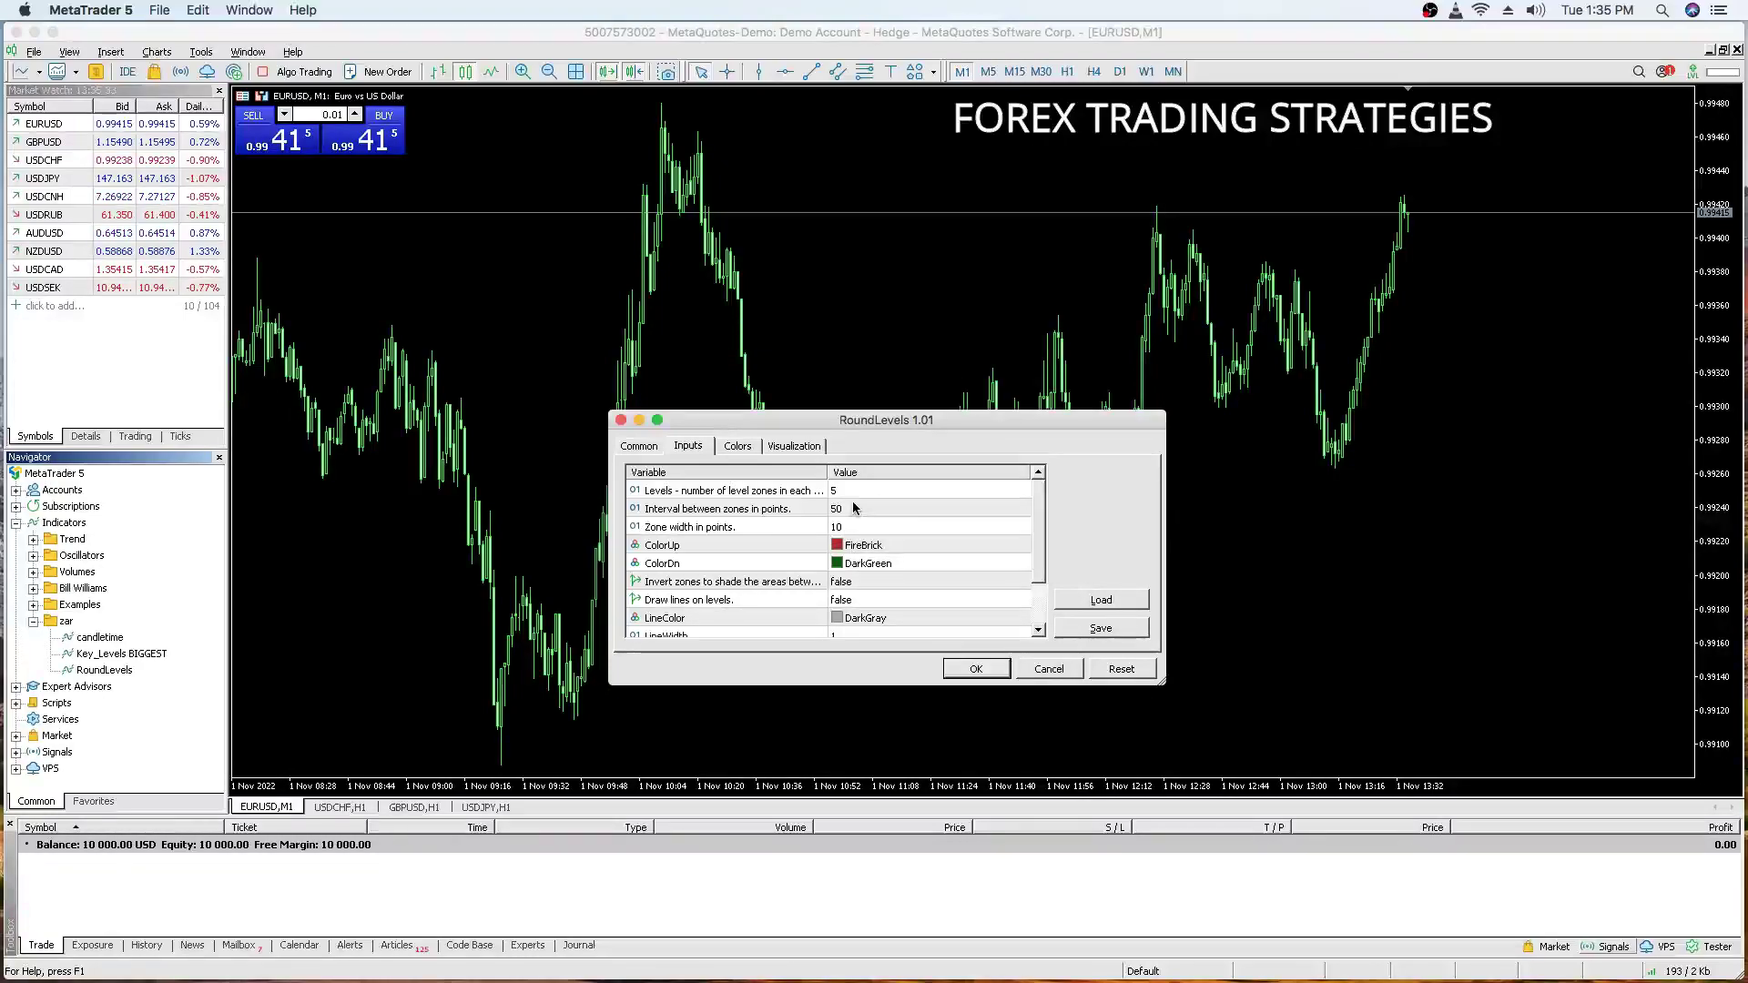
{"action": "left_click", "coordinate": [748, 448]}
{"action": "left_click", "coordinate": [690, 446]}
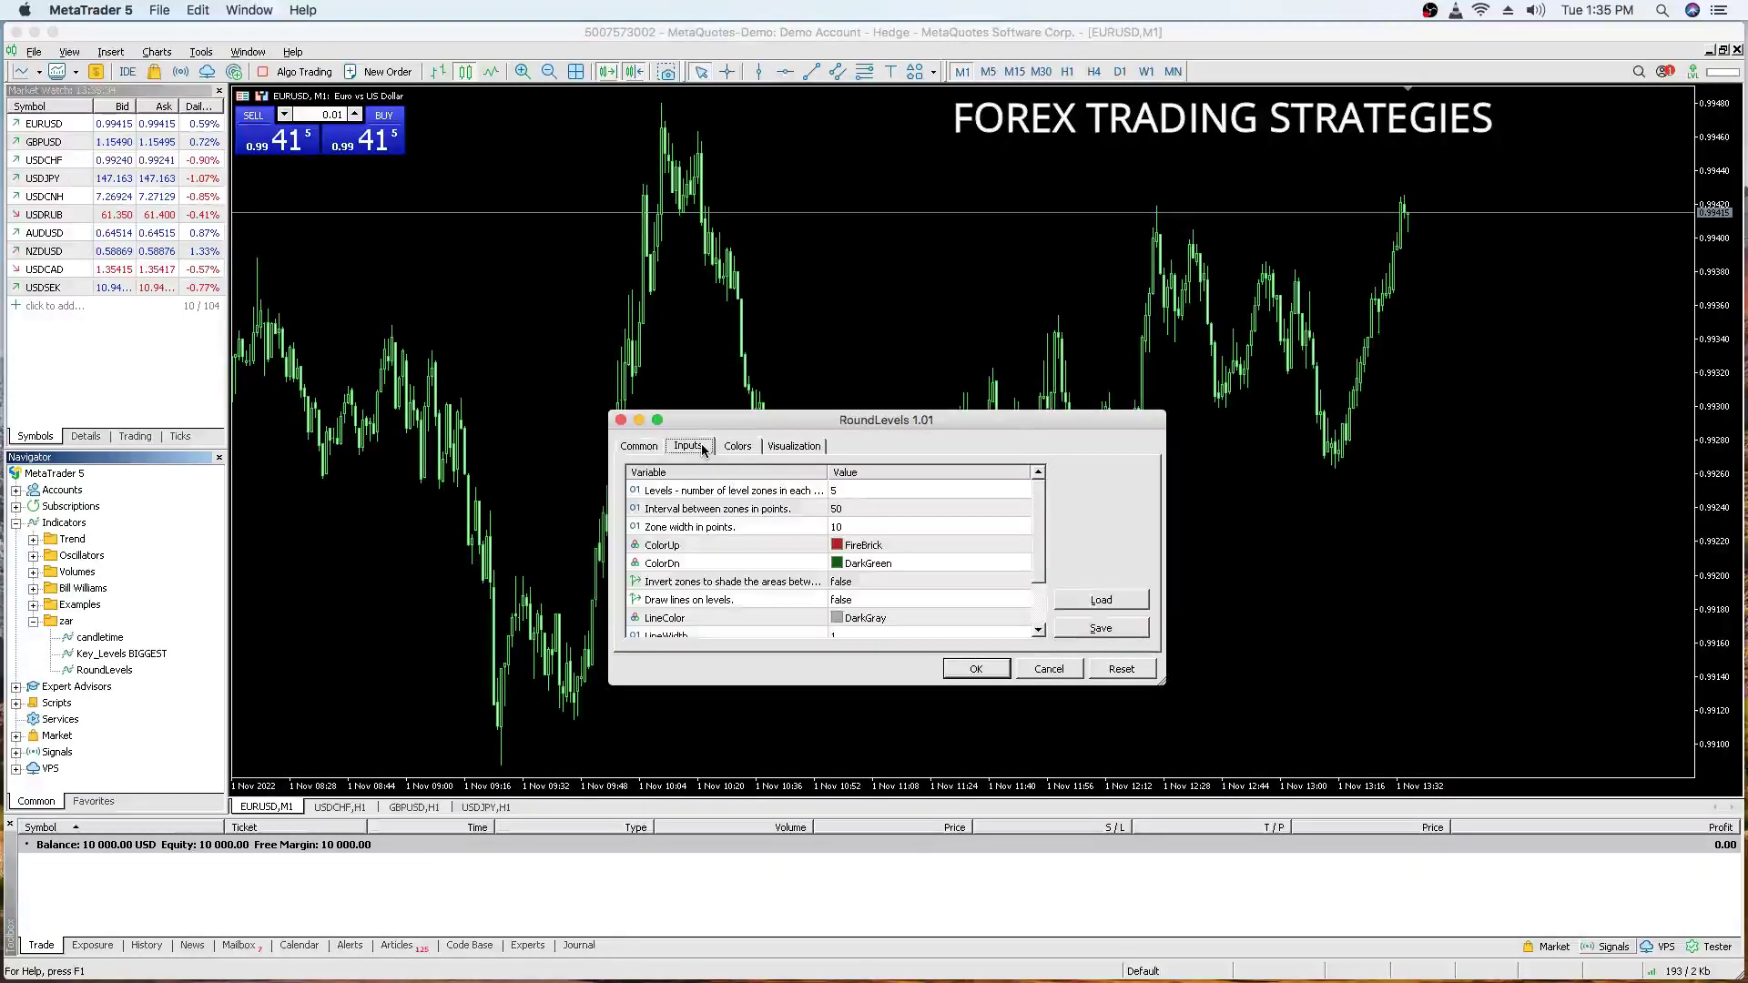
{"action": "double_click", "coordinate": [850, 508]}
{"action": "type", "text": "1"}
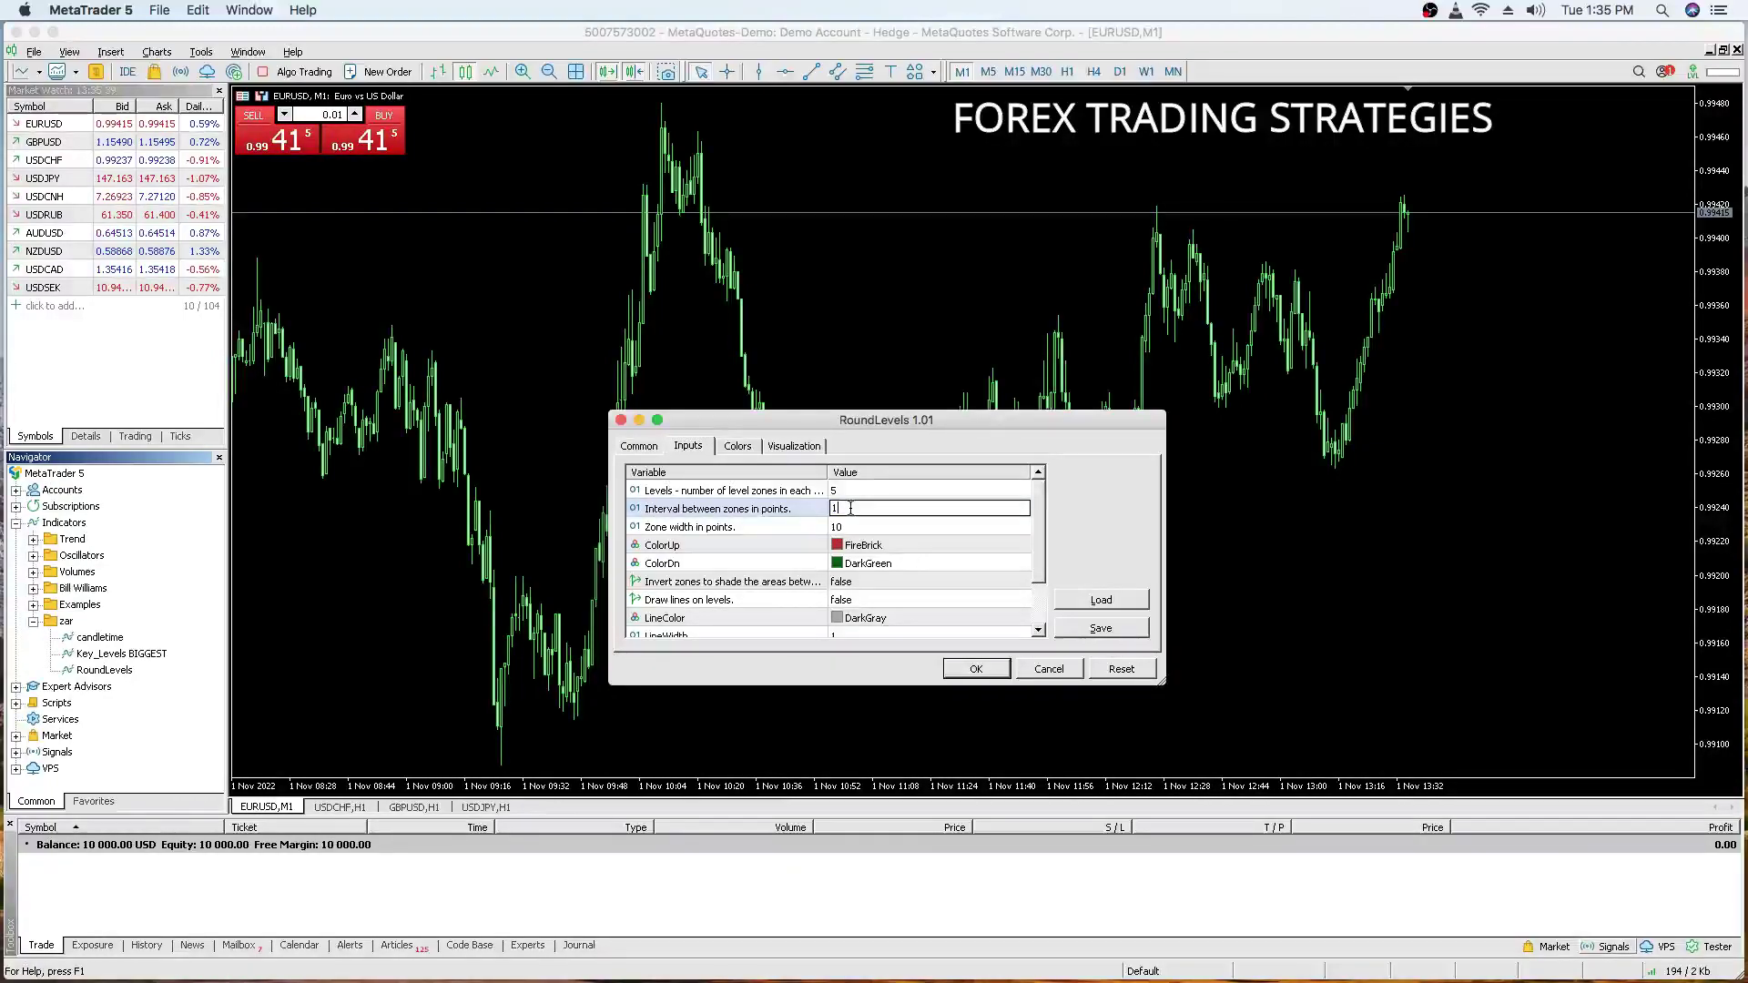
{"action": "type", "text": "000"}
{"action": "left_click", "coordinate": [849, 528]}
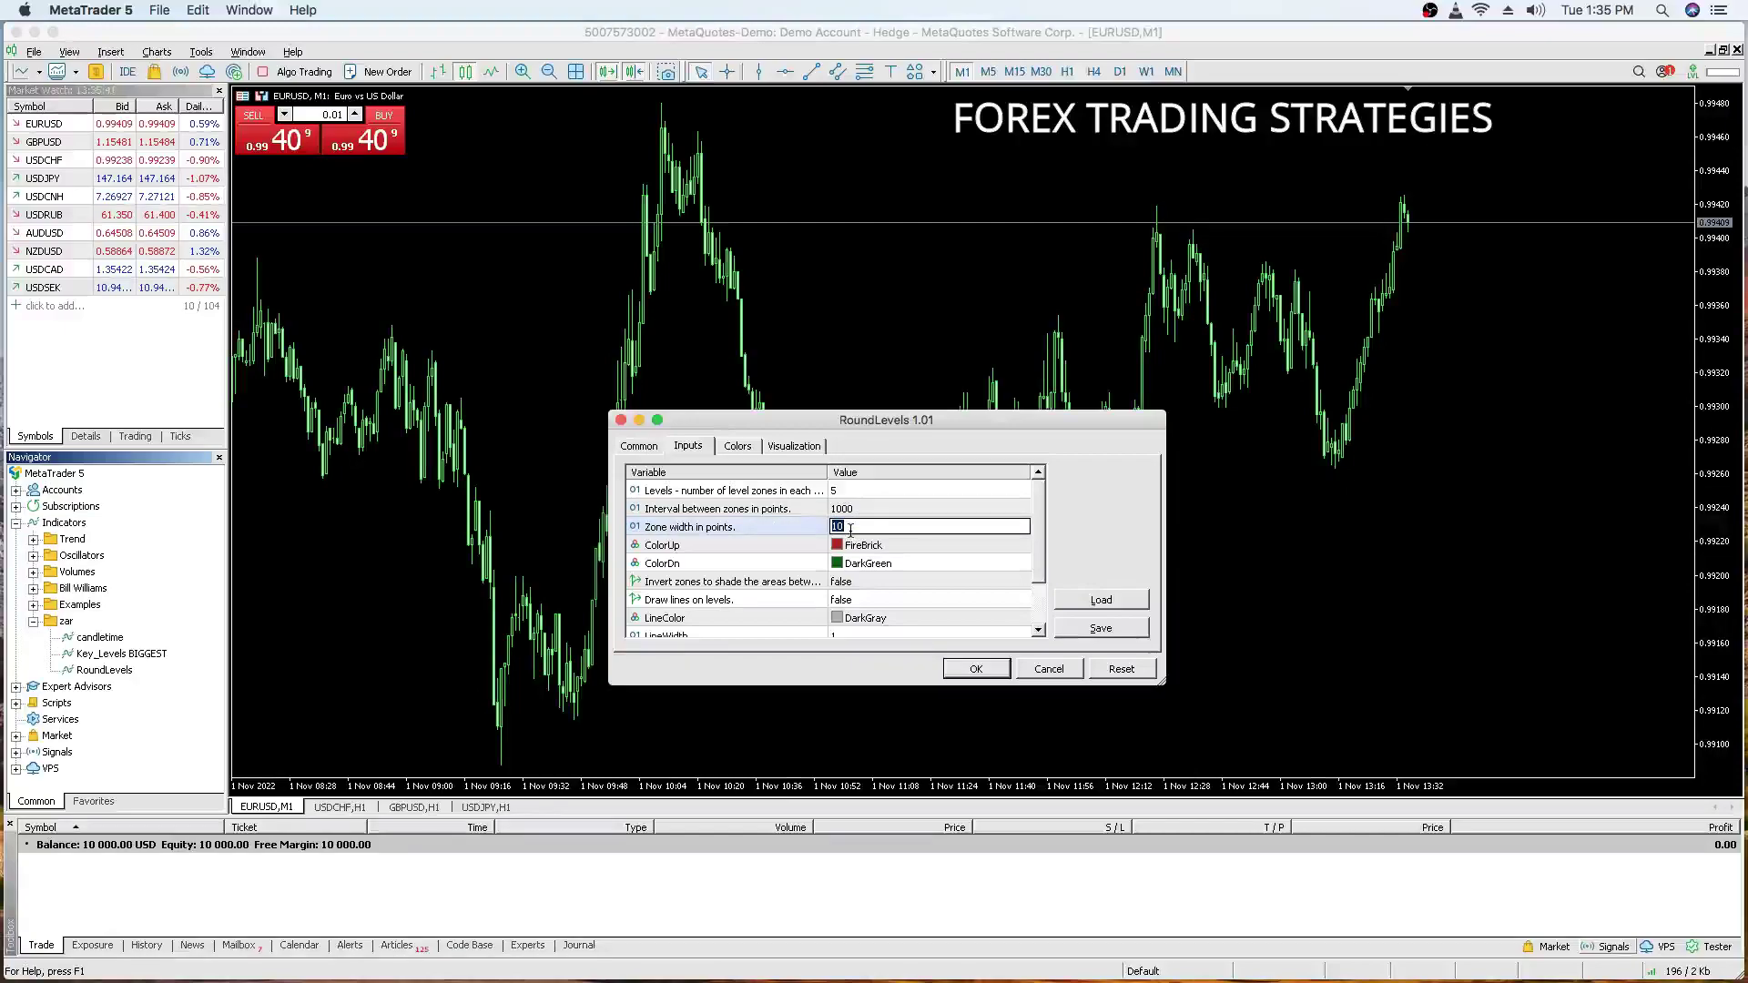
{"action": "type", "text": "0"}
{"action": "left_click", "coordinate": [863, 549]}
- Apply the RoundLevels settings, switch the chart to H1 and compress the price scale
{"action": "left_click", "coordinate": [639, 446]}
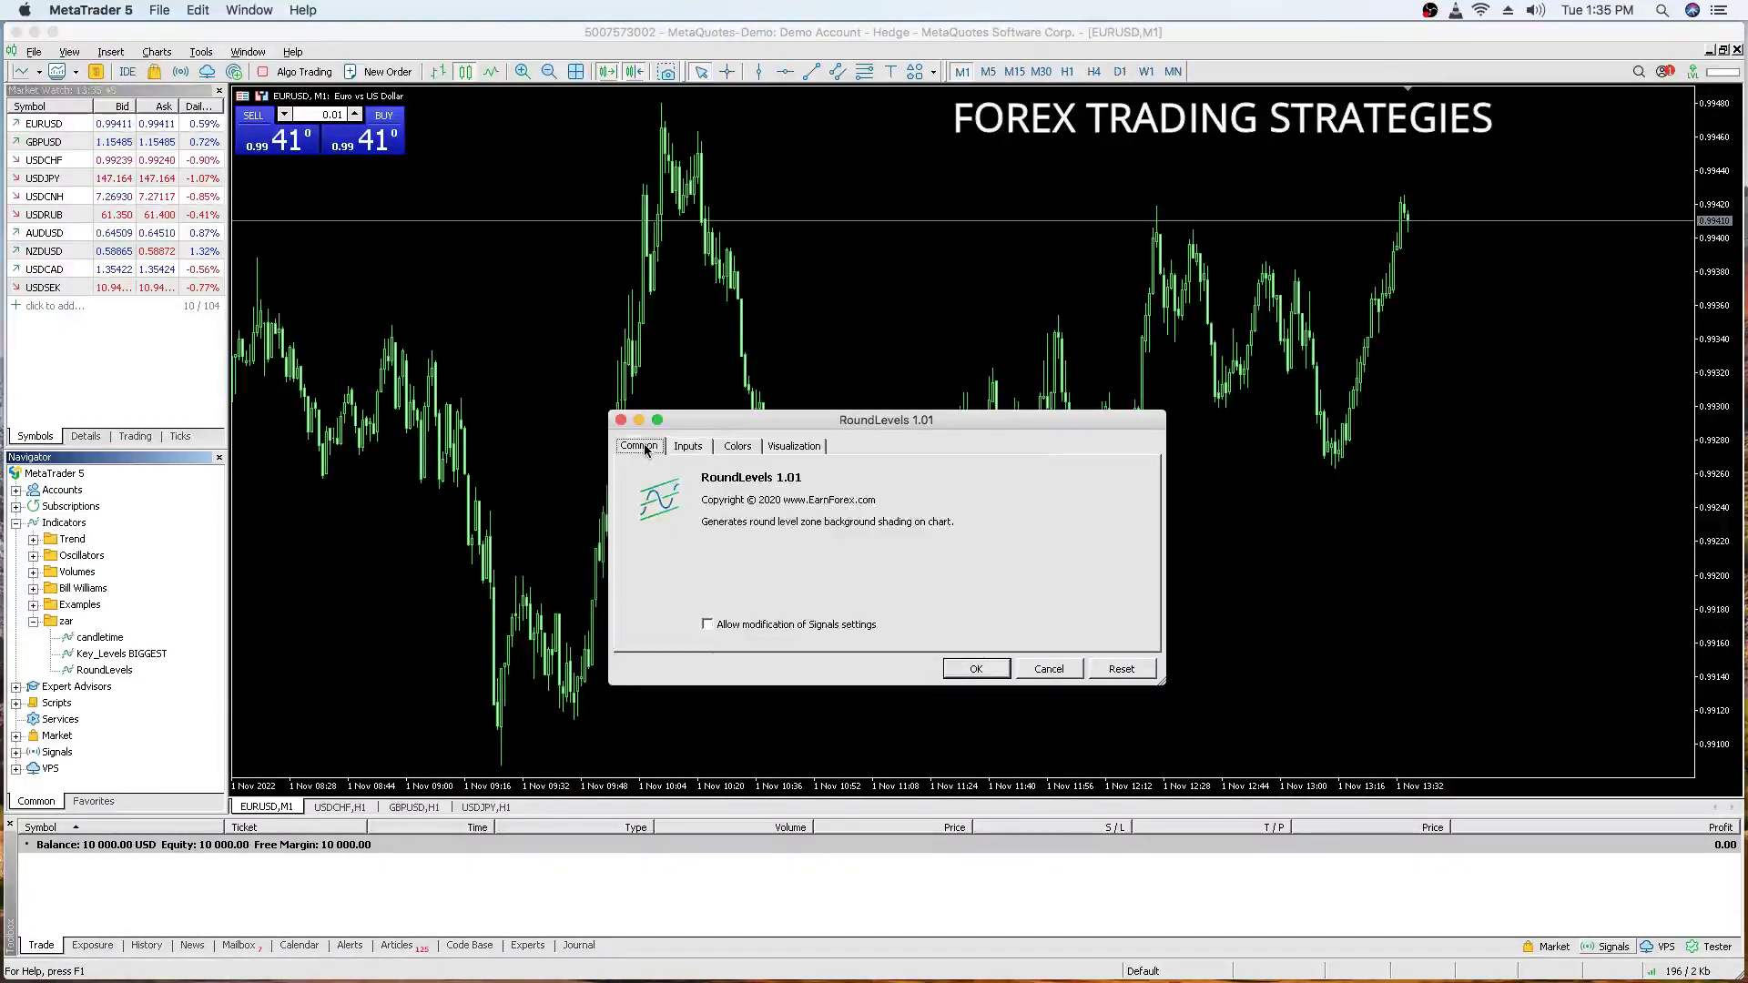
{"action": "left_click", "coordinate": [689, 447]}
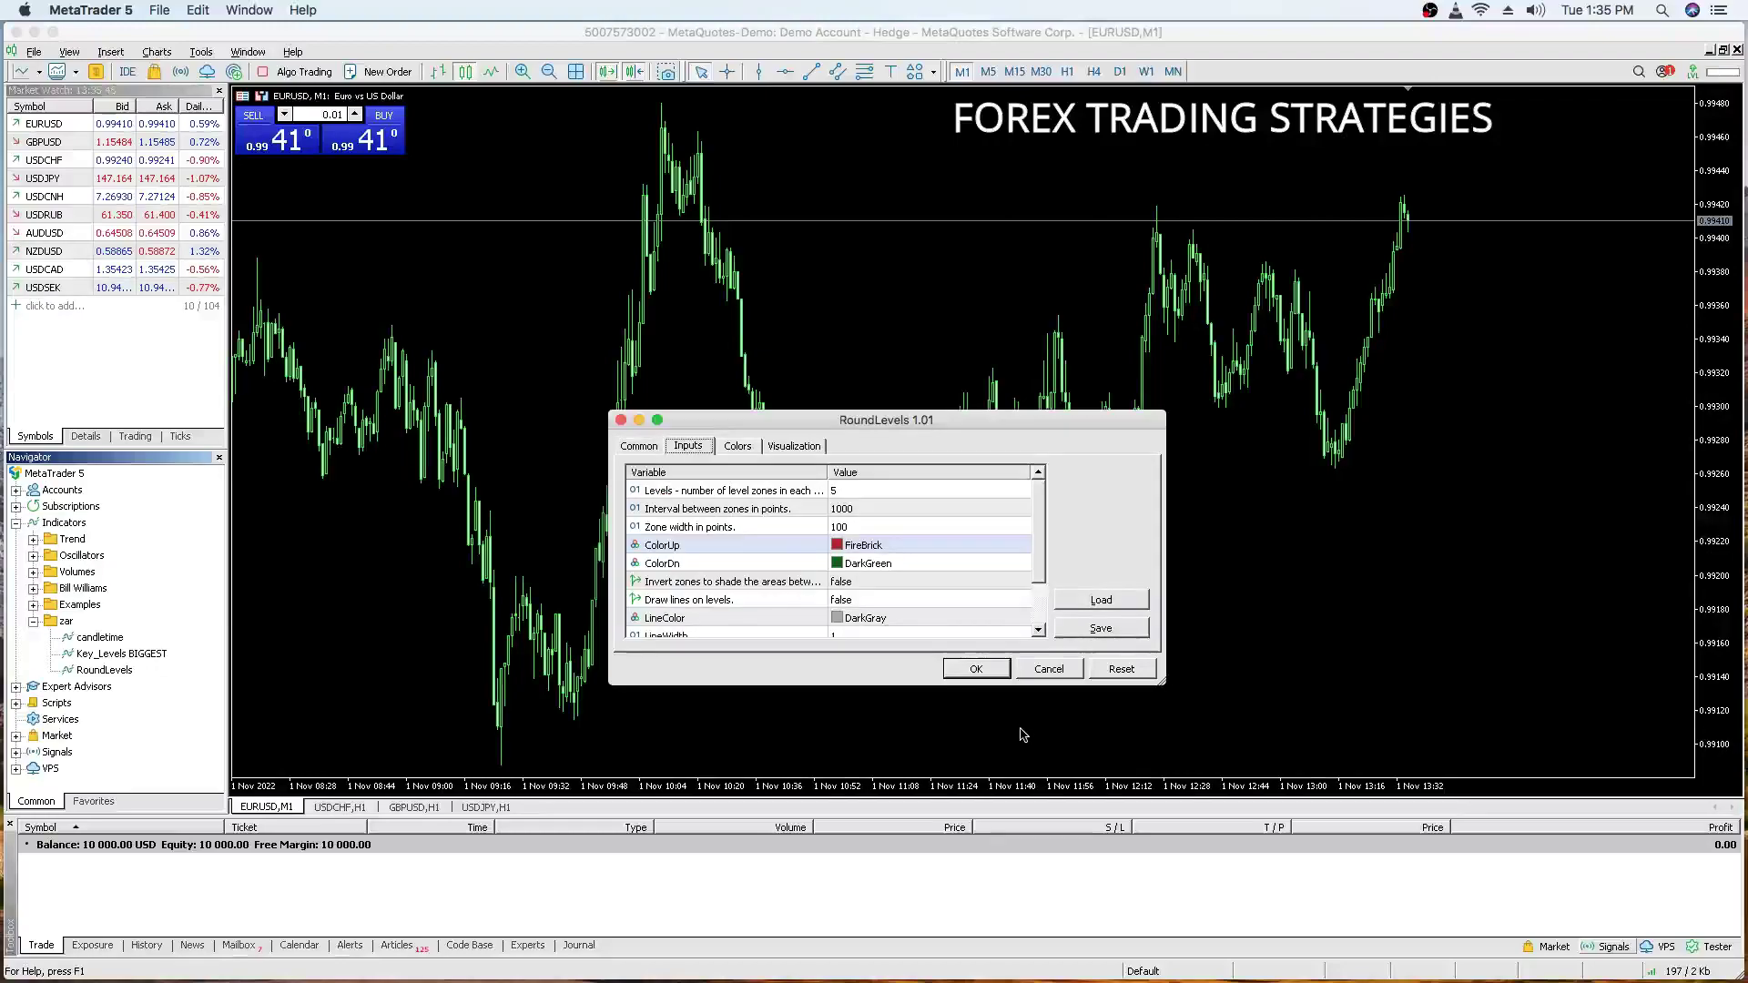
{"action": "left_click", "coordinate": [972, 668]}
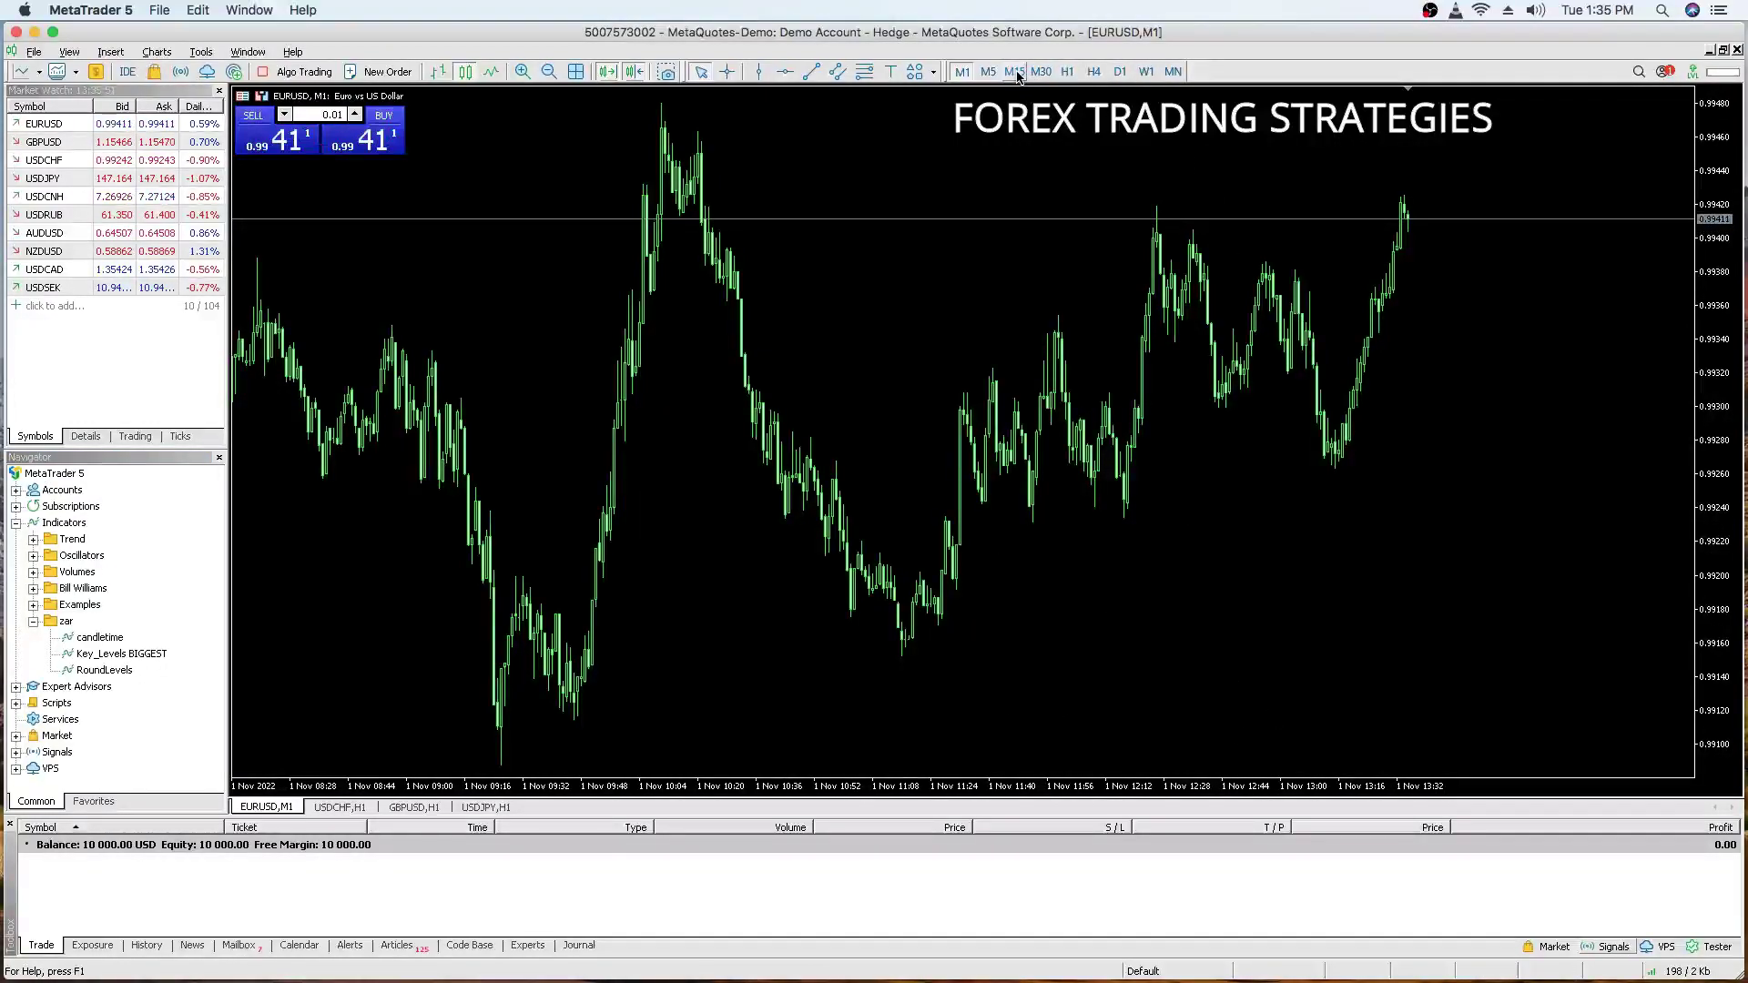
{"action": "left_click", "coordinate": [1068, 75]}
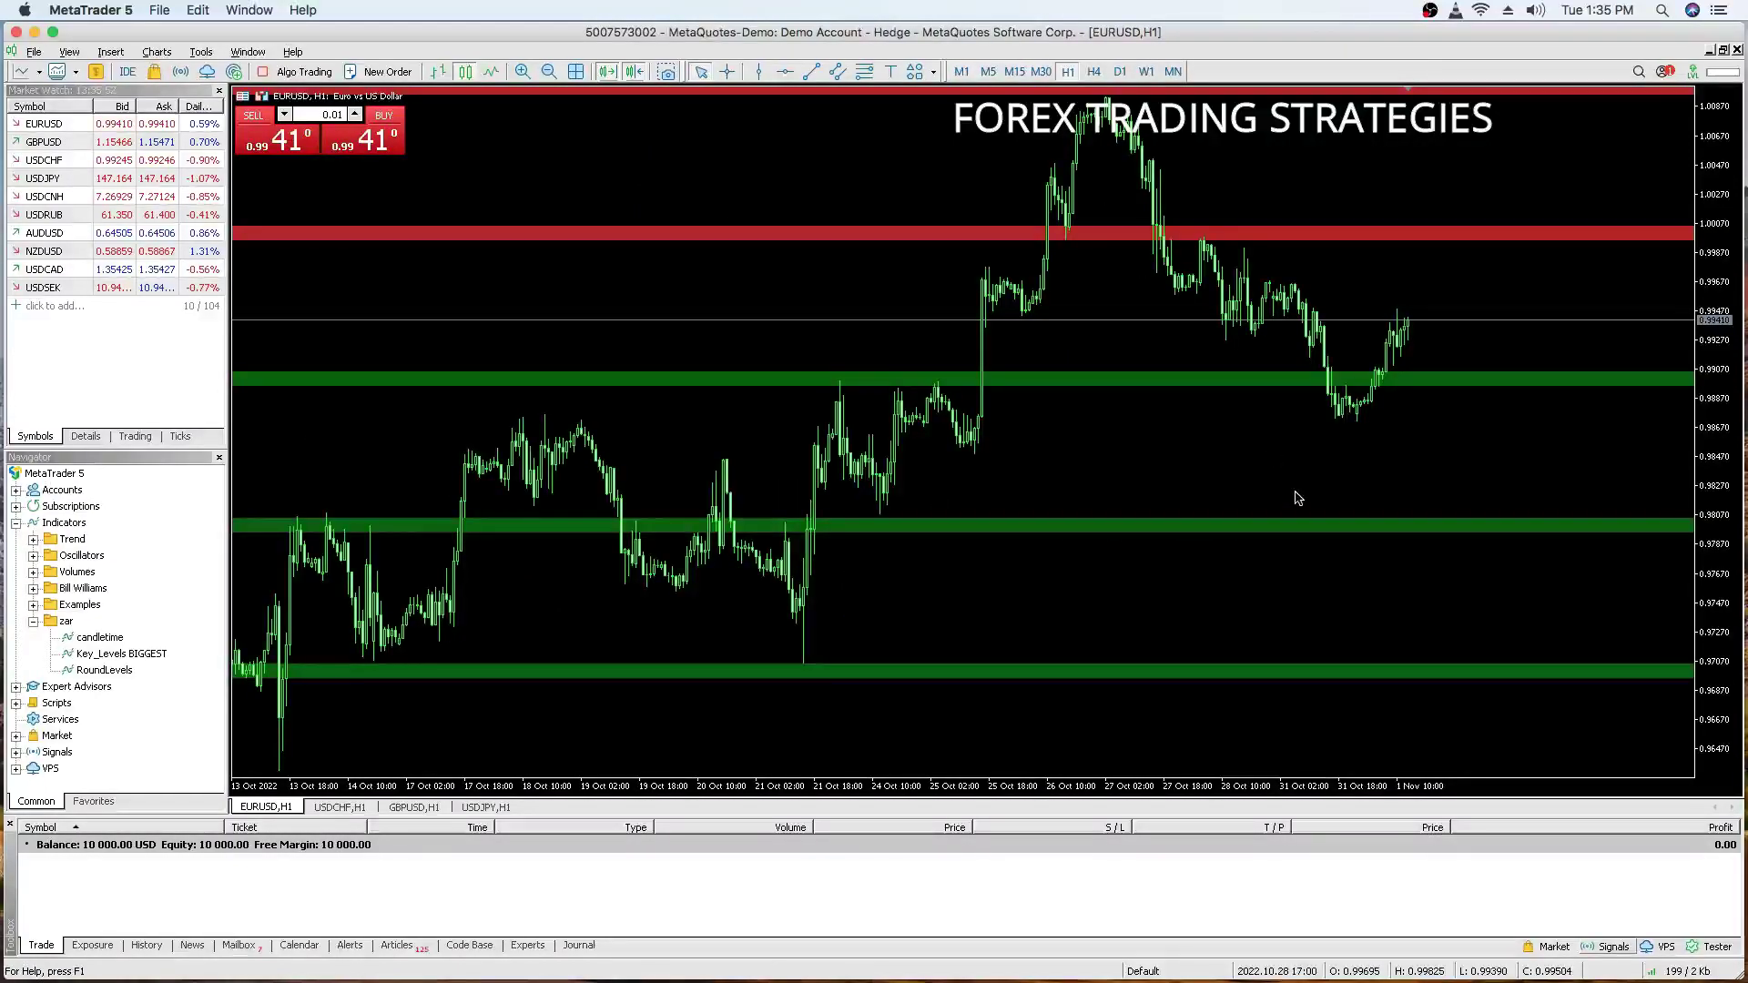
{"action": "left_click_drag", "start_coordinate": [1710, 297], "coordinate": [1710, 360]}
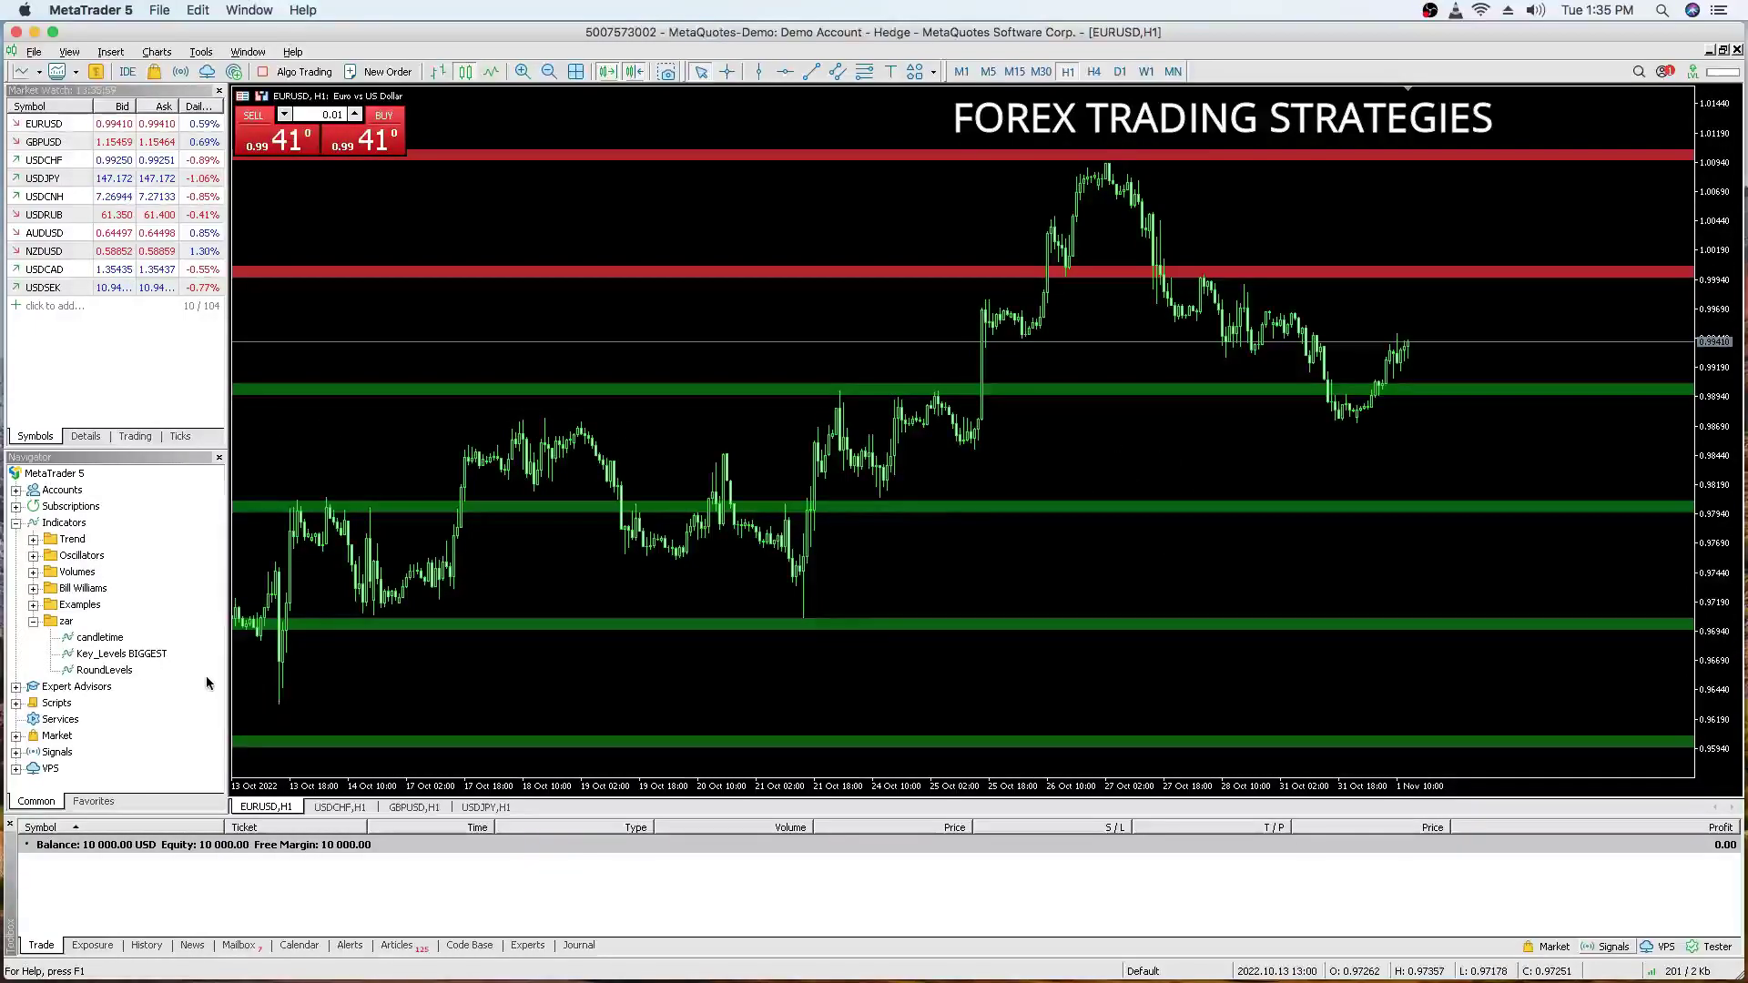
- Attach candletime to the EURUSD H1 chart with default label inputs (Tahoma, size 8, left lower corner)
{"action": "left_click_drag", "start_coordinate": [106, 653], "coordinate": [892, 643]}
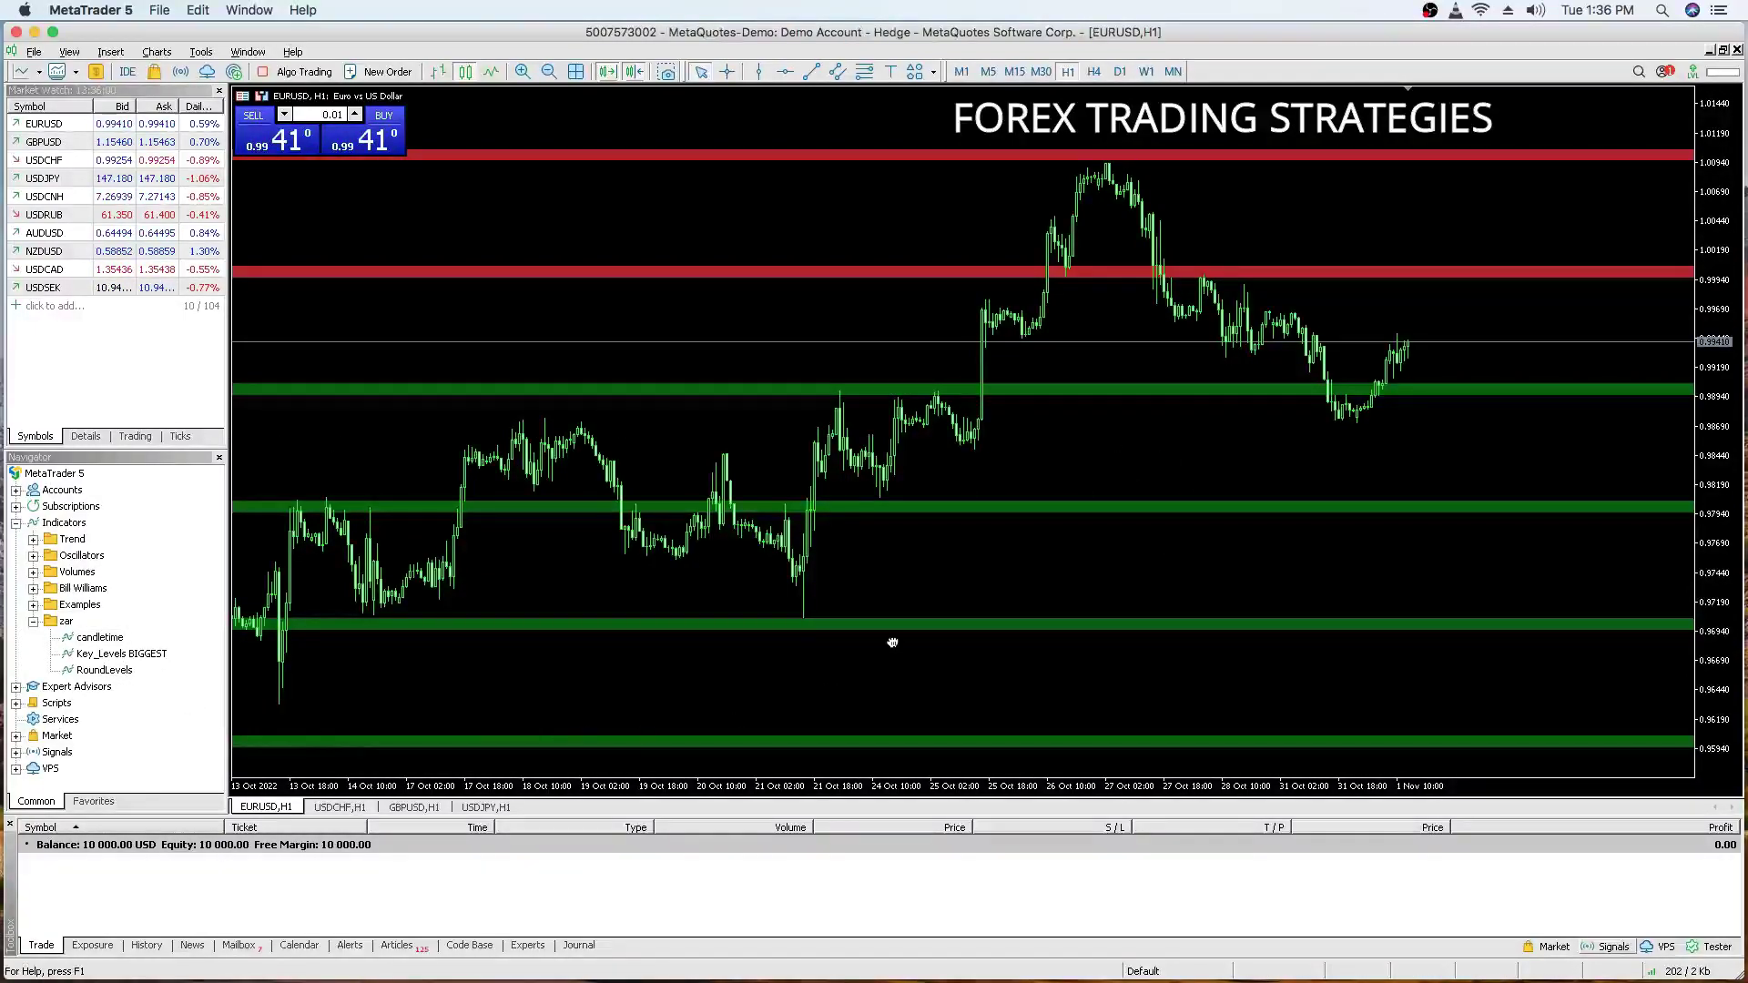
{"action": "left_click_drag", "start_coordinate": [779, 442], "coordinate": [745, 422]}
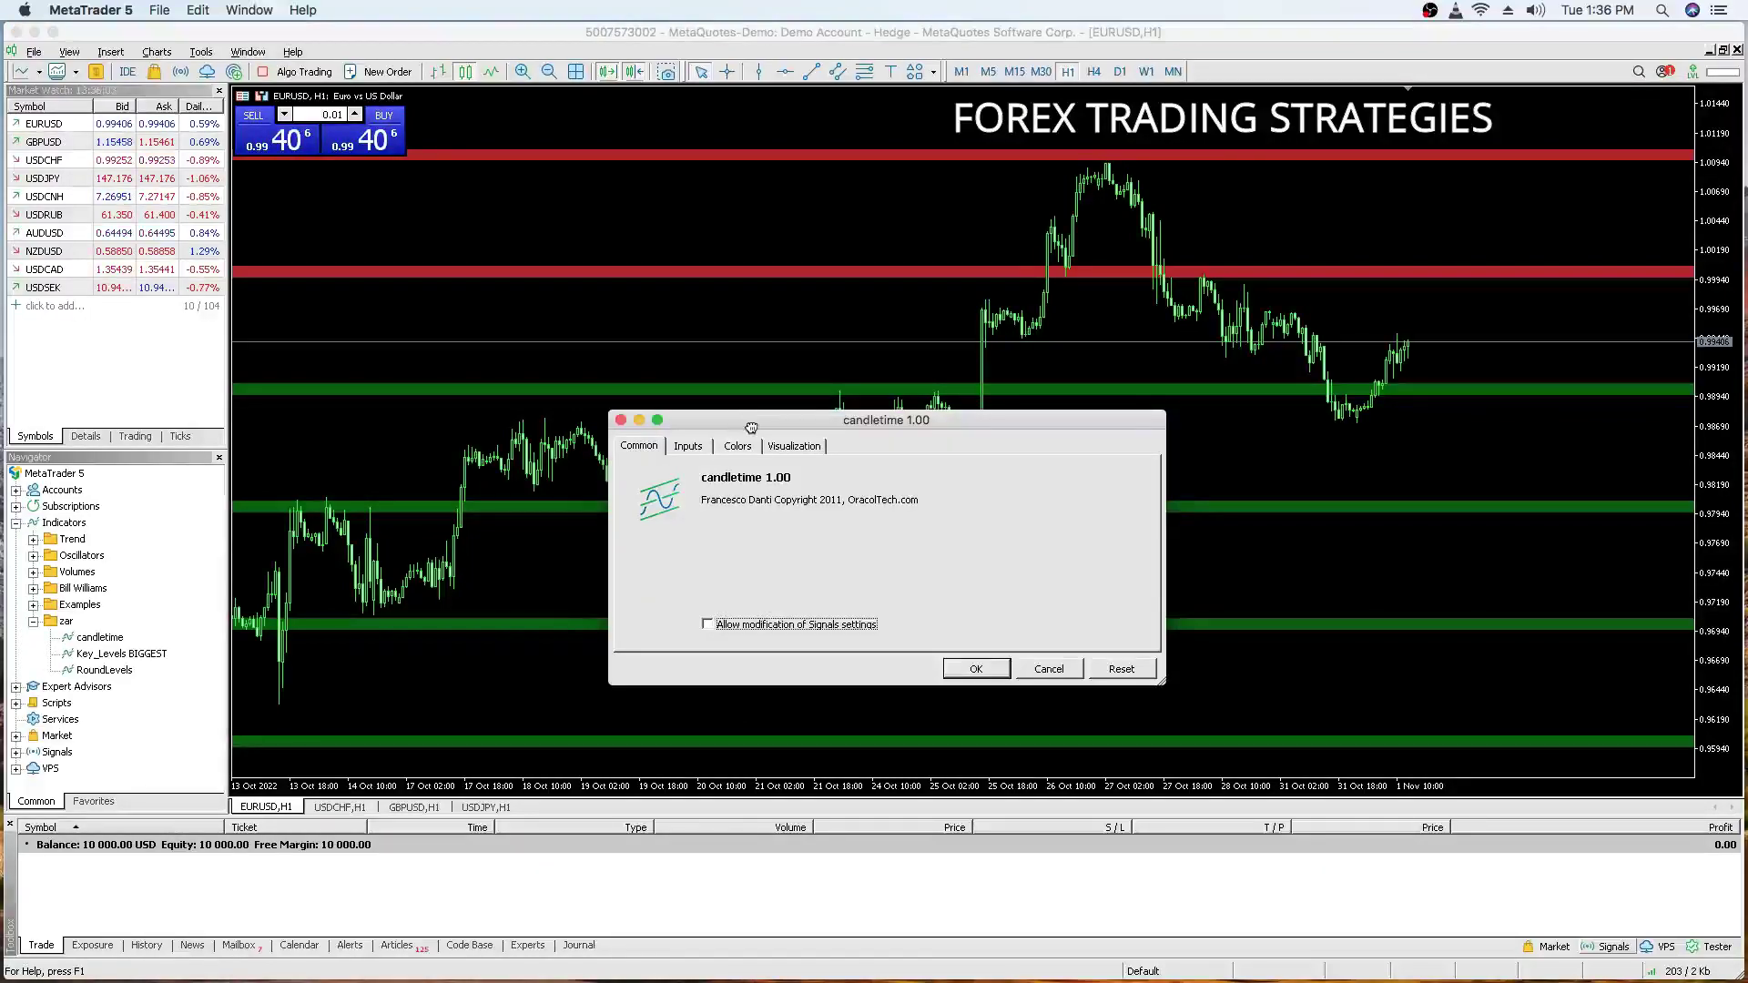
{"action": "left_click", "coordinate": [697, 445]}
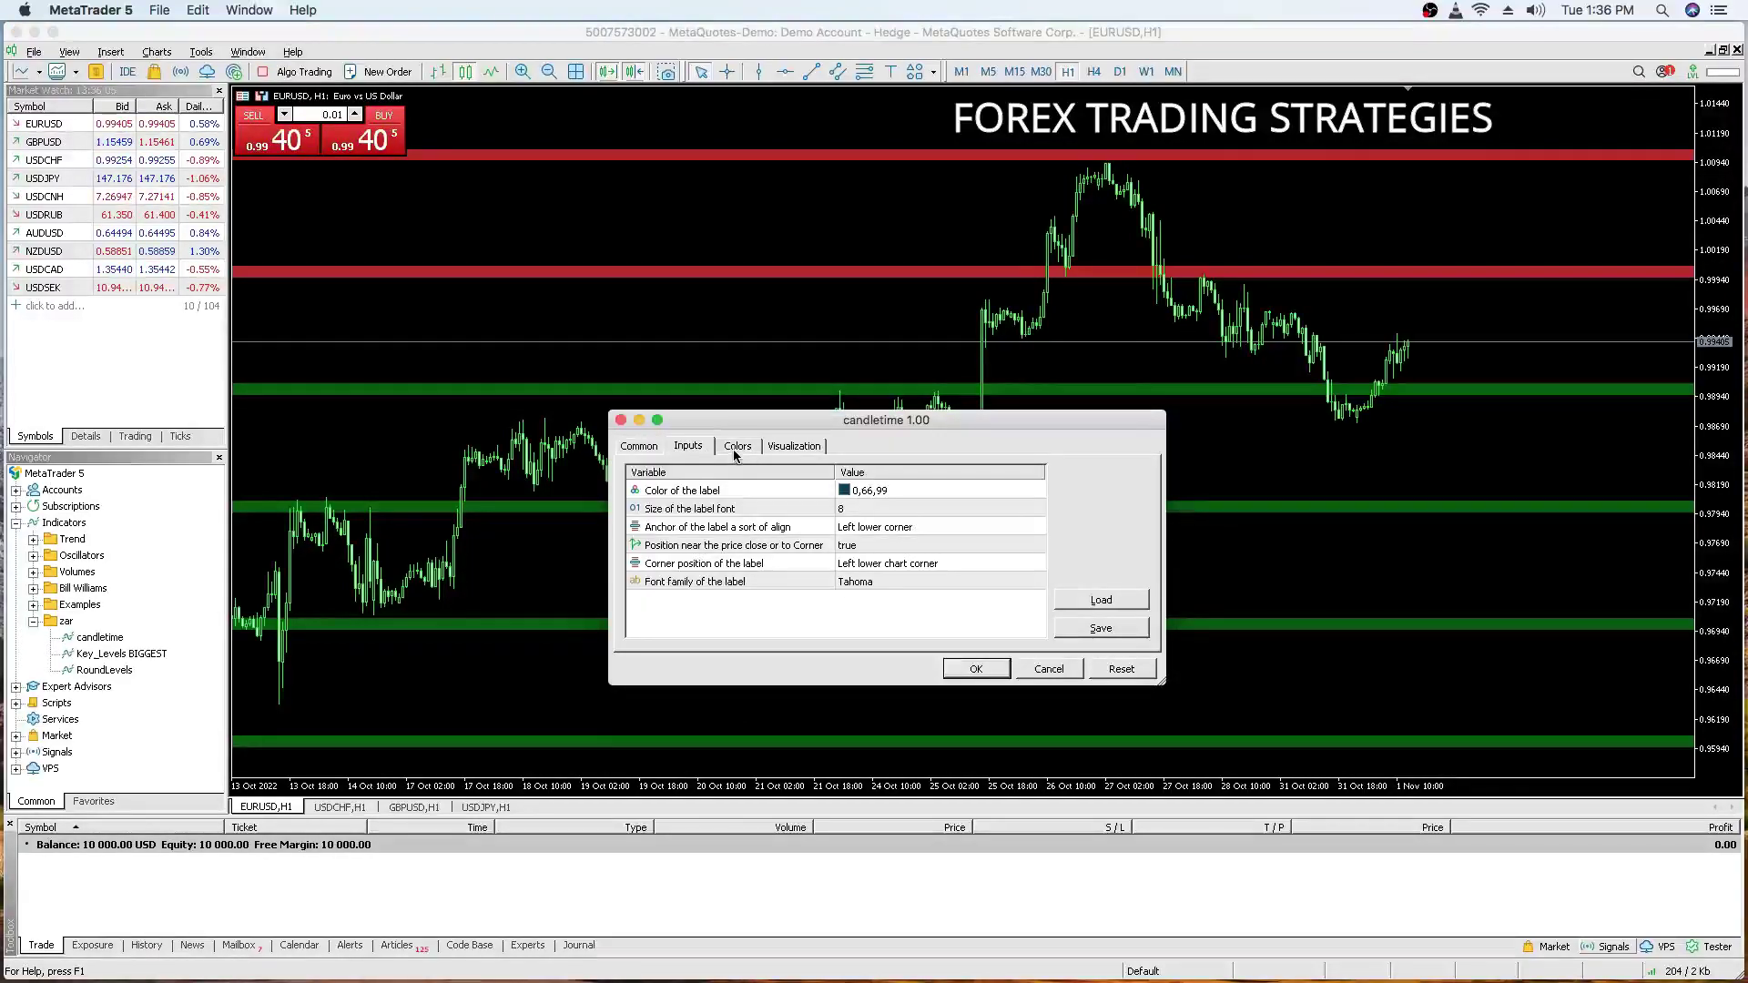
{"action": "left_click", "coordinate": [734, 447]}
{"action": "left_click", "coordinate": [688, 445]}
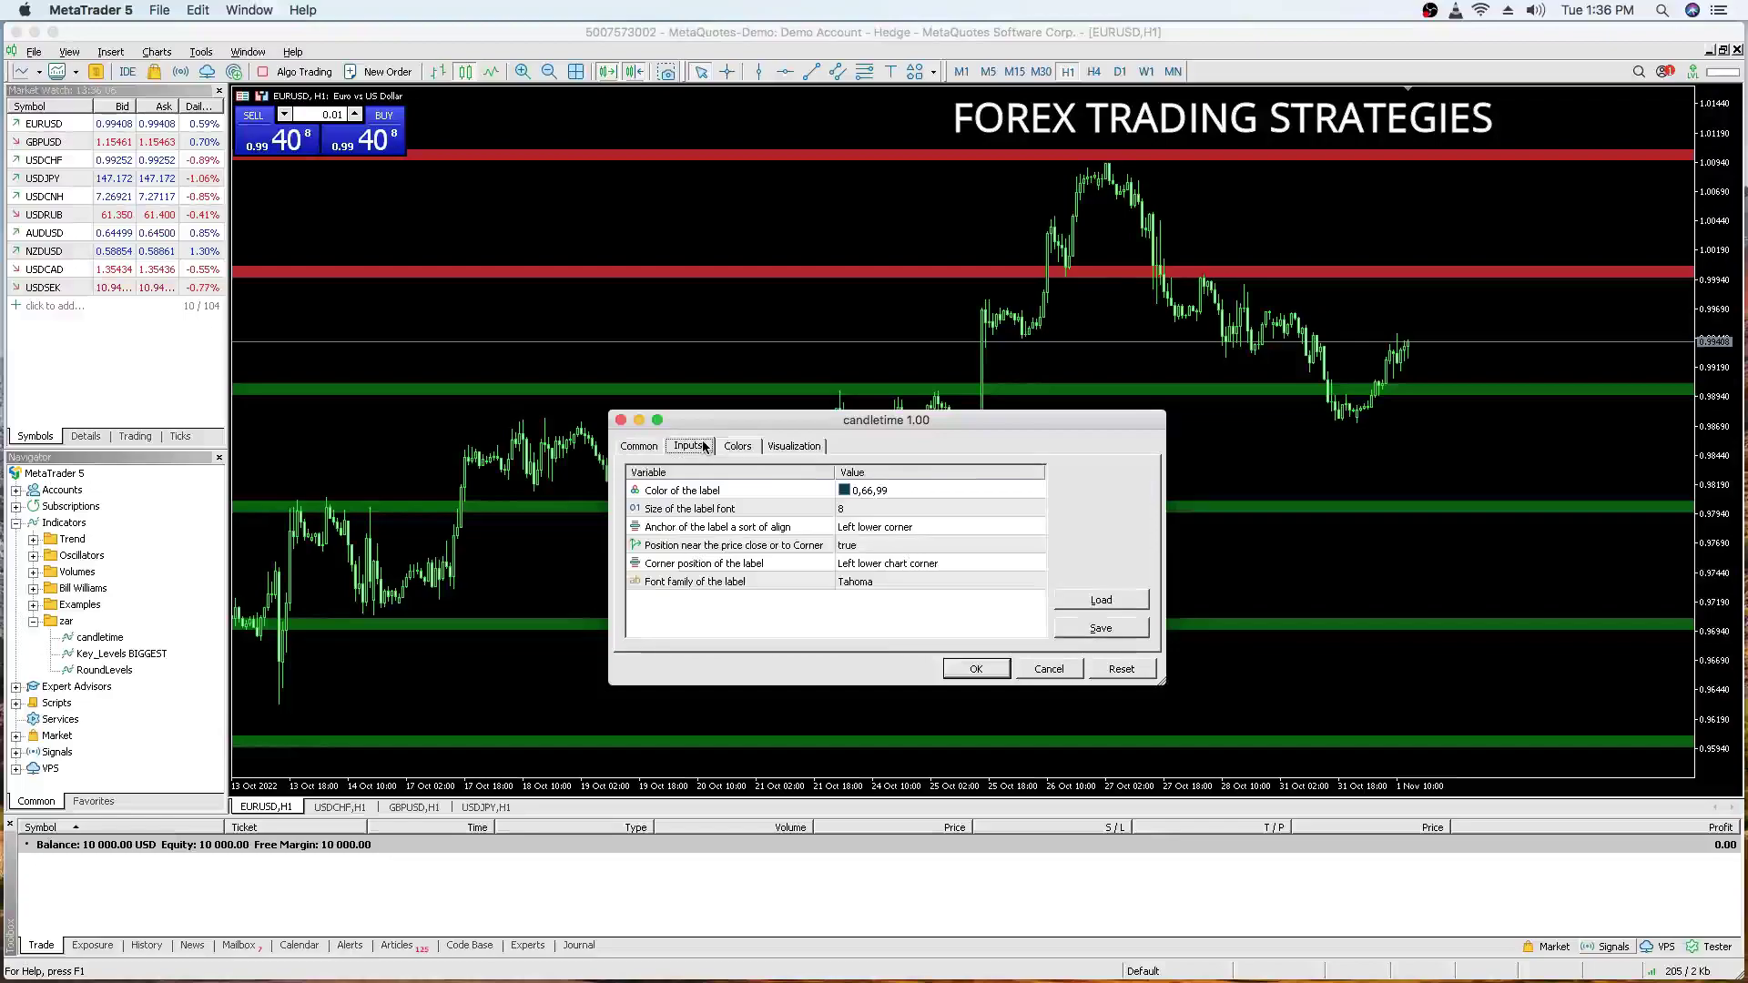
{"action": "left_click", "coordinate": [846, 492]}
{"action": "left_click", "coordinate": [845, 493]}
{"action": "left_click", "coordinate": [848, 500]}
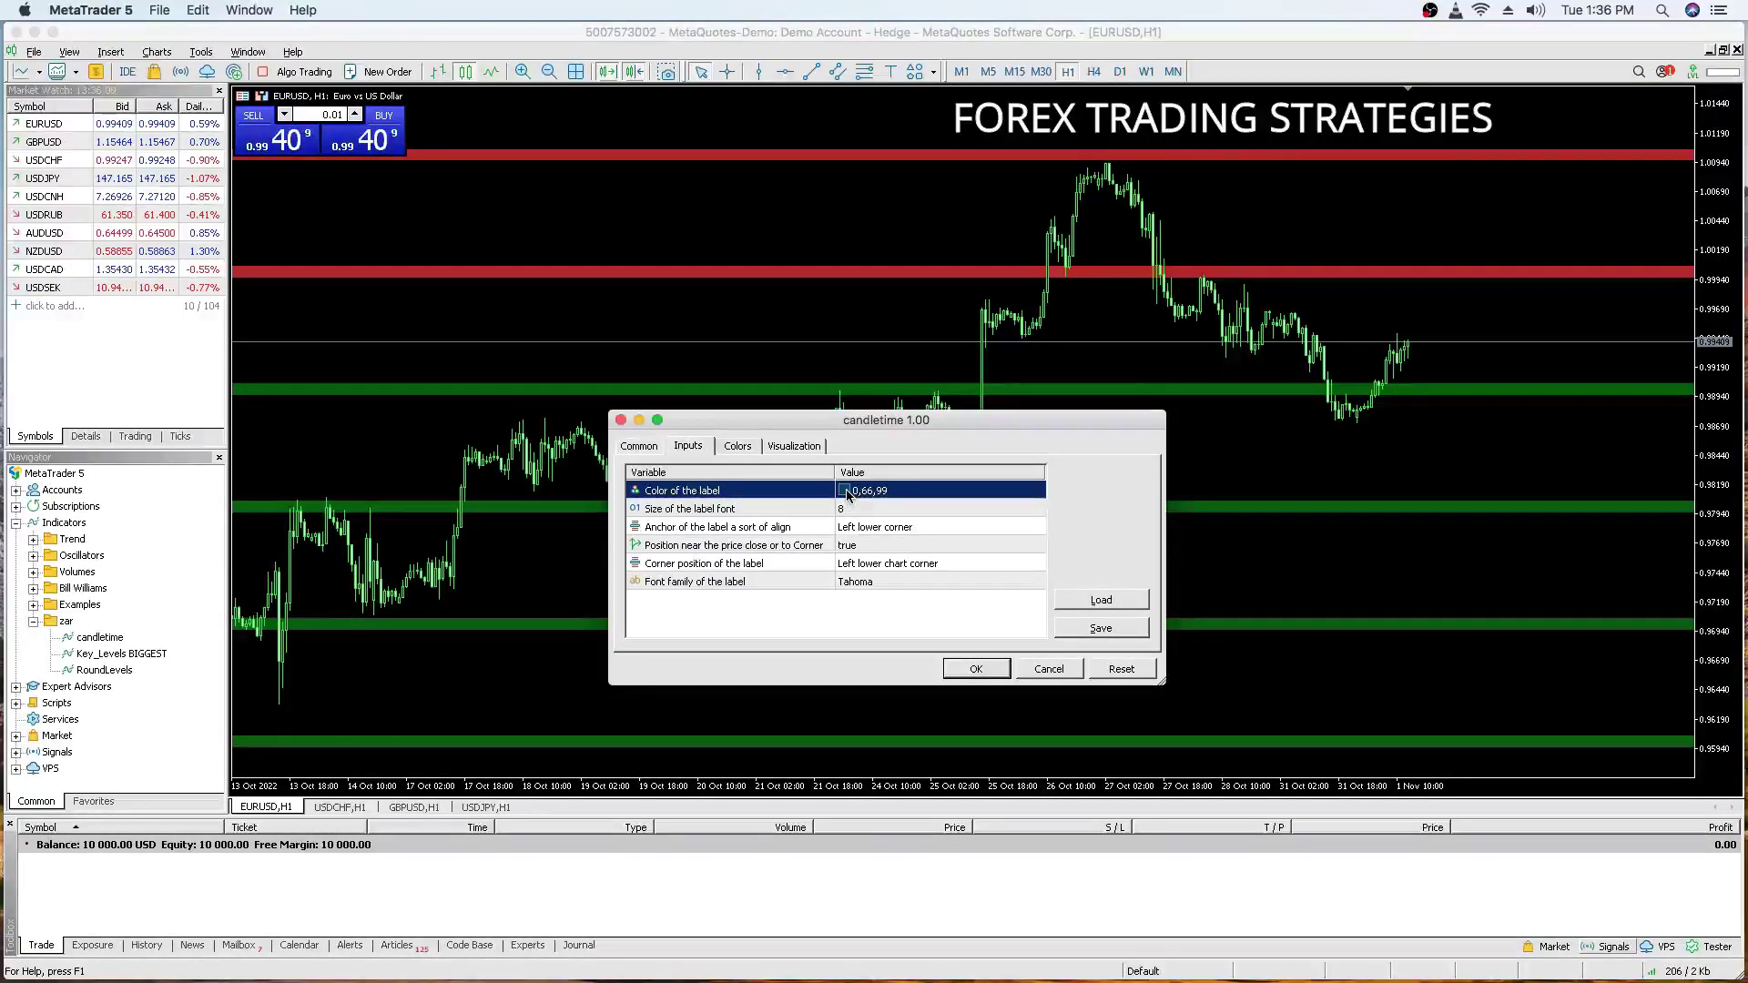
{"action": "double_click", "coordinate": [848, 498]}
{"action": "left_click", "coordinate": [847, 497]}
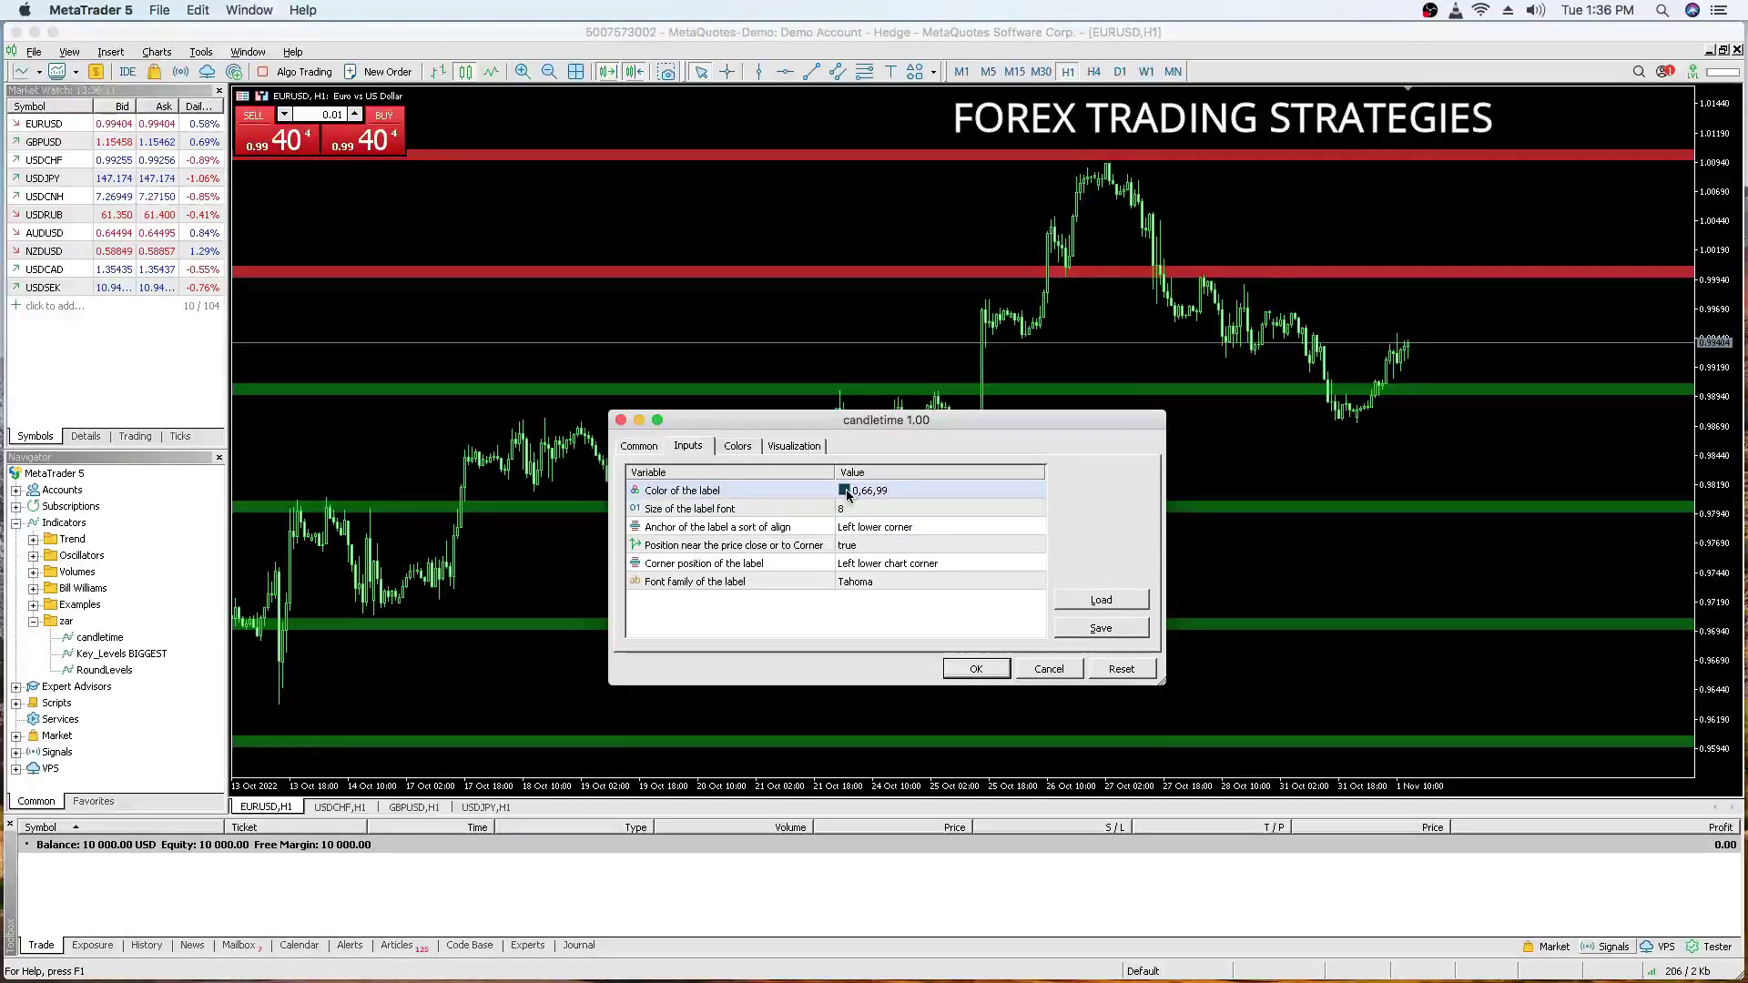
{"action": "left_click", "coordinate": [737, 447]}
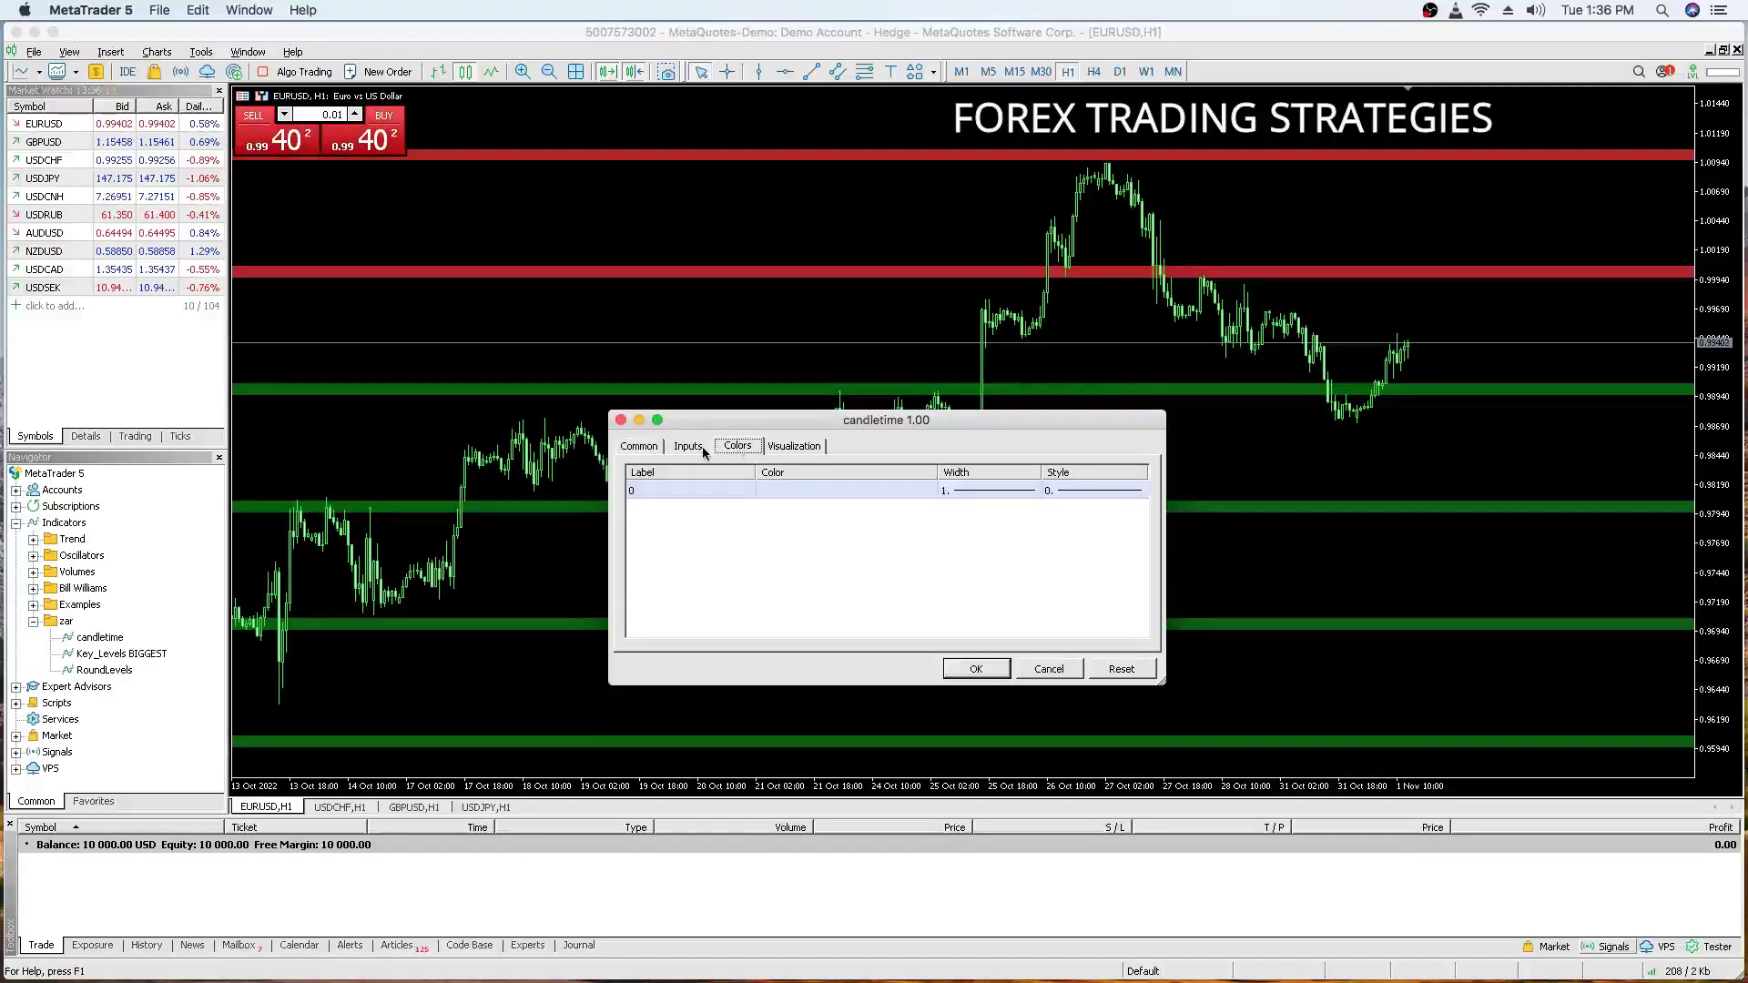
{"action": "left_click", "coordinate": [975, 670]}
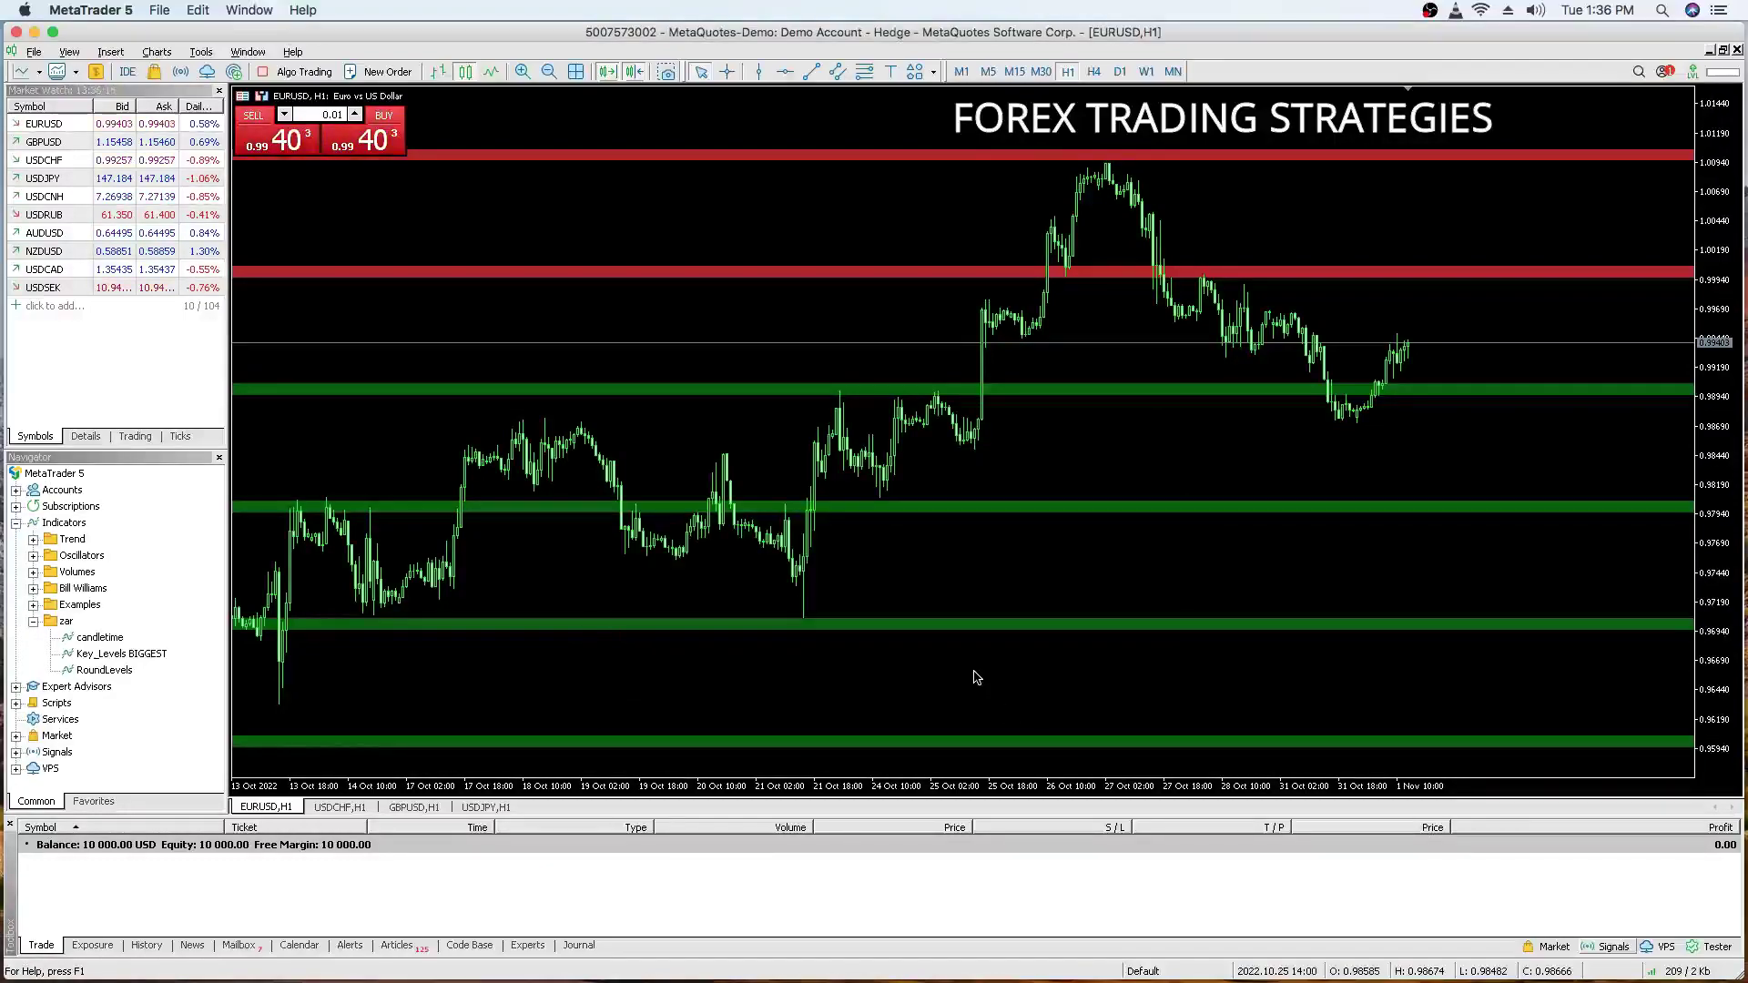